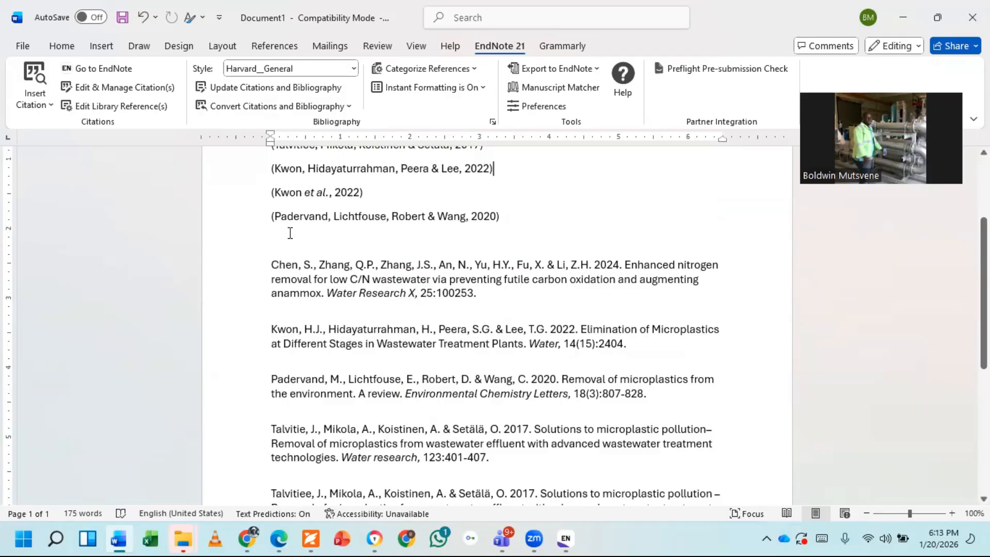
Examine the bibliography entries, checking the ampersand before the last author and the year format in the first reference.
{"action": "scroll", "coordinate": [341, 255], "scroll_direction": "down", "scroll_amount": 2}
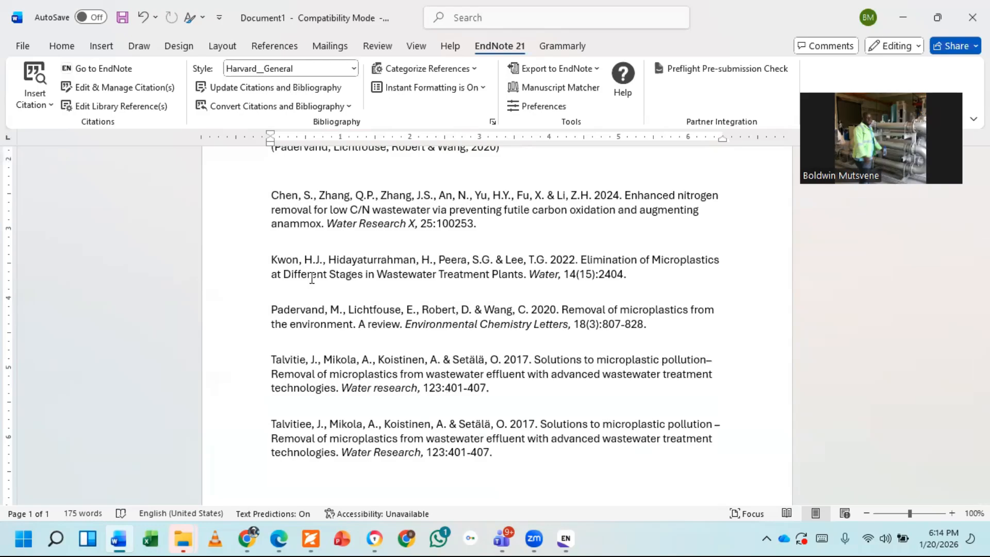
{"action": "left_click", "coordinate": [557, 195]}
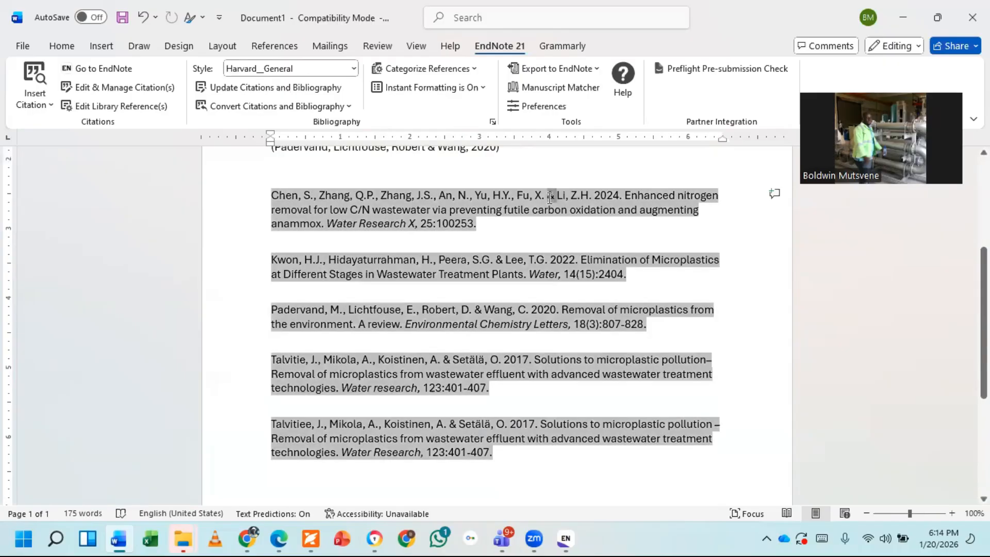
{"action": "double_click", "coordinate": [550, 196]}
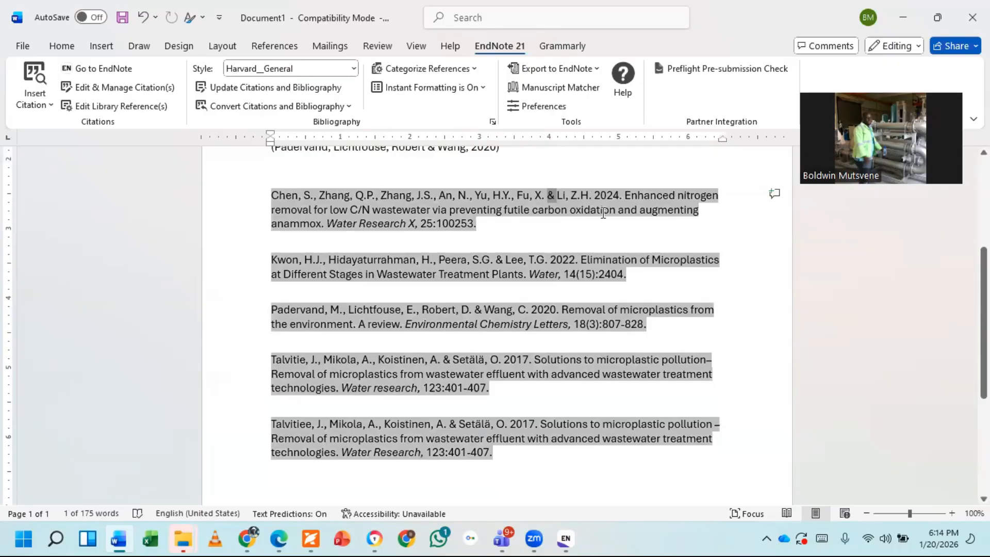
{"action": "left_click", "coordinate": [597, 198]}
{"action": "left_click", "coordinate": [641, 208]}
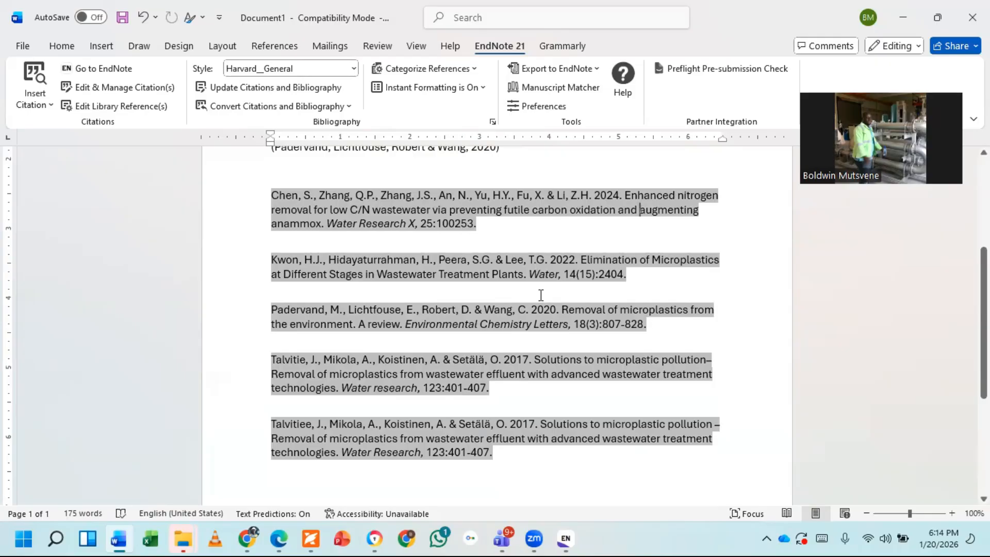
{"action": "scroll", "coordinate": [540, 304], "scroll_direction": "down", "scroll_amount": 3}
{"action": "scroll", "coordinate": [540, 304], "scroll_direction": "up", "scroll_amount": 4}
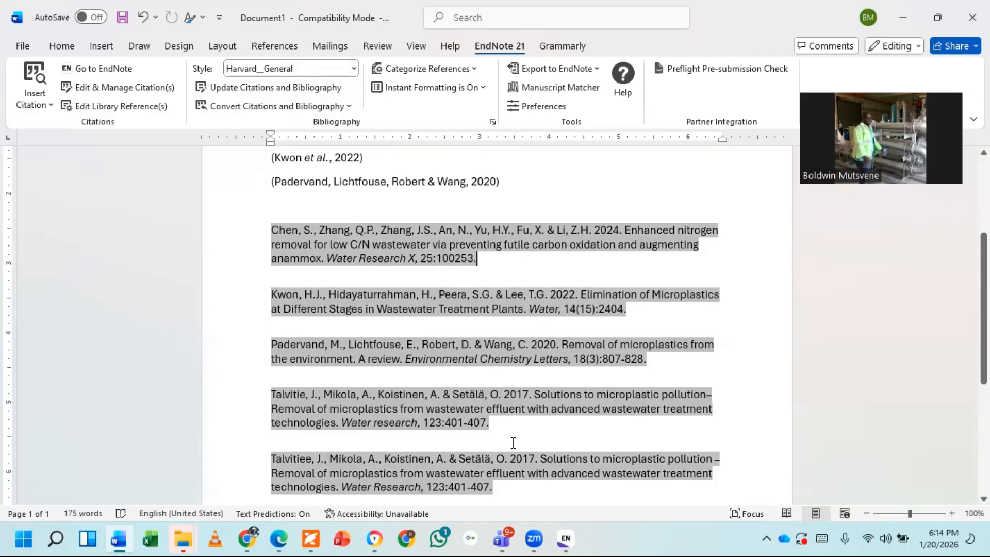
Switch to the open EndNote library.
{"action": "left_click", "coordinate": [556, 537]}
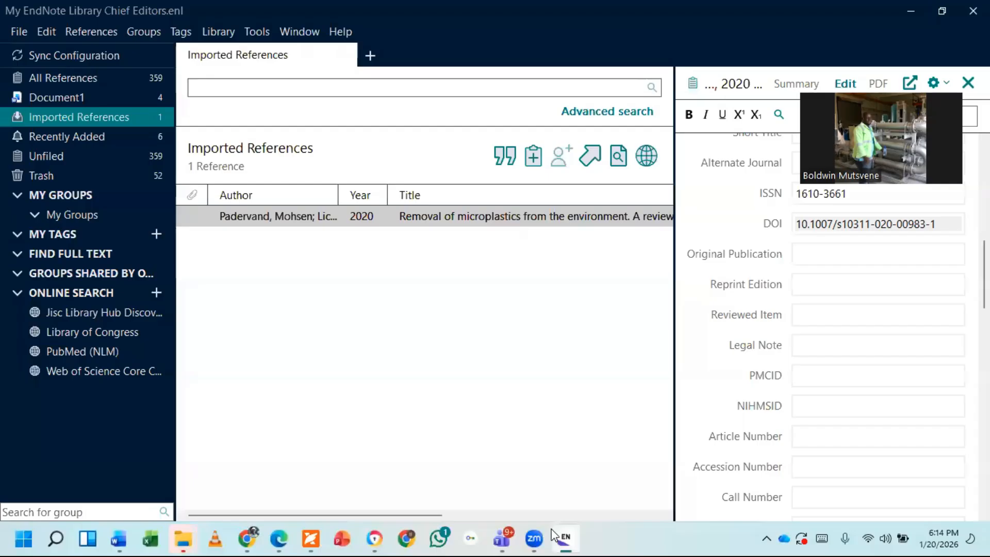
{"action": "left_click", "coordinate": [258, 33]}
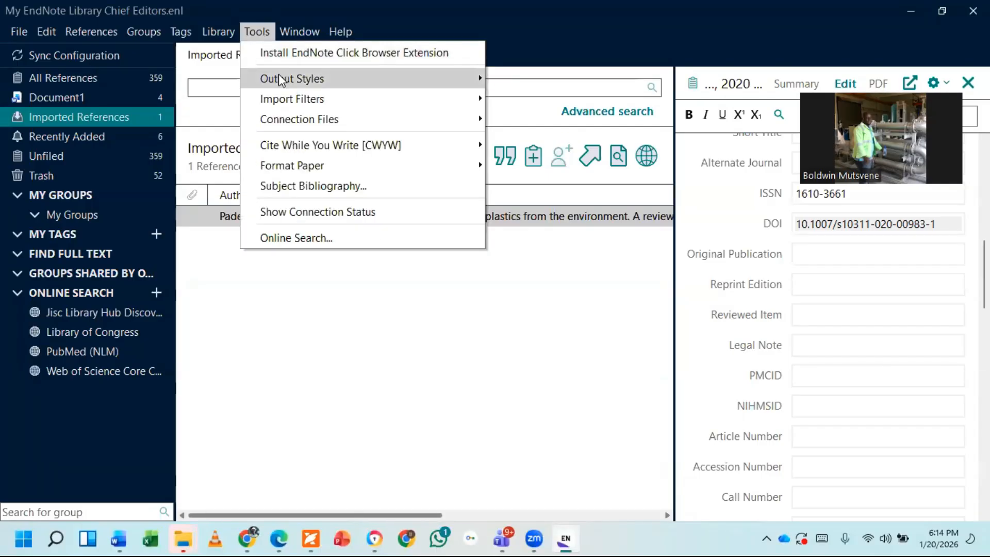
{"action": "mouse_move", "coordinate": [281, 81]}
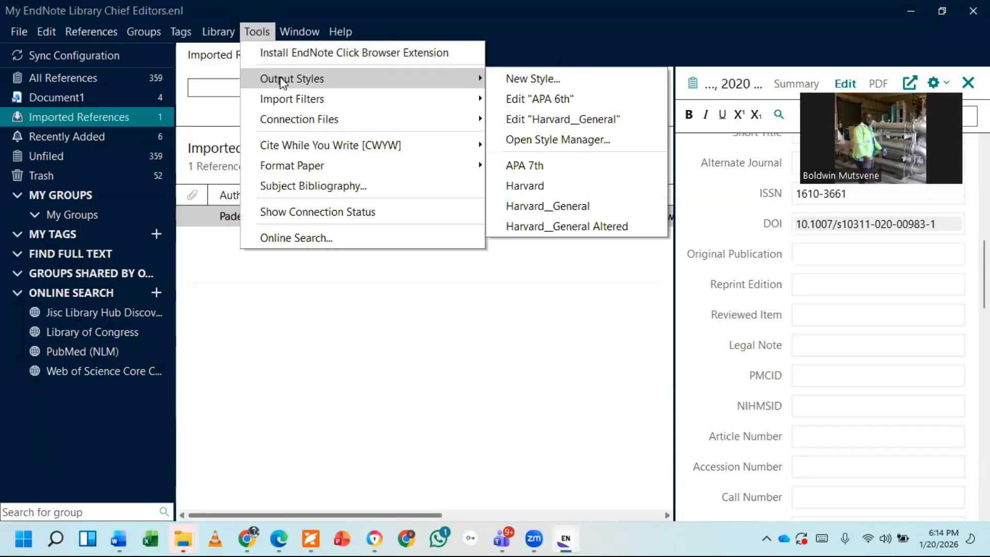
{"action": "mouse_move", "coordinate": [144, 32]}
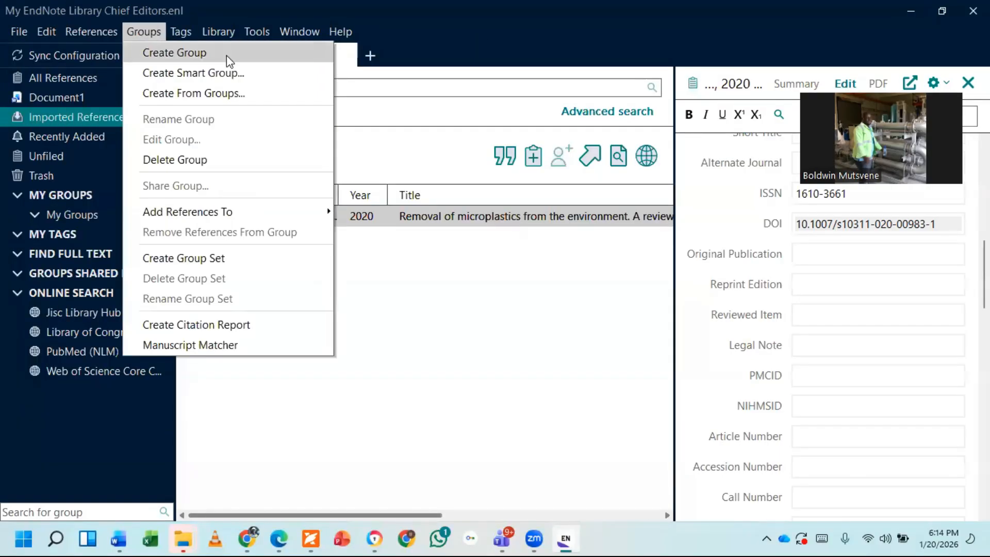
{"action": "mouse_move", "coordinate": [241, 29]}
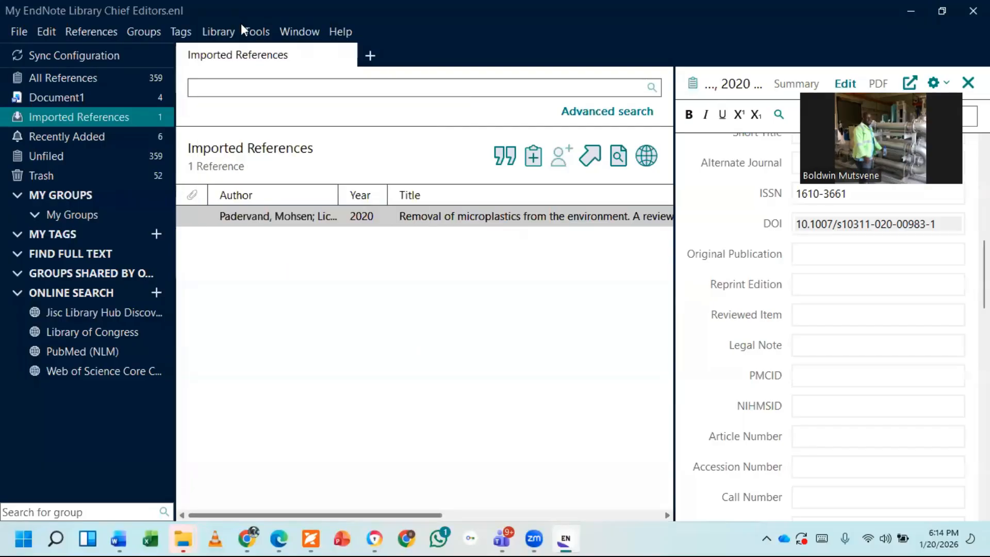
{"action": "mouse_move", "coordinate": [300, 31]}
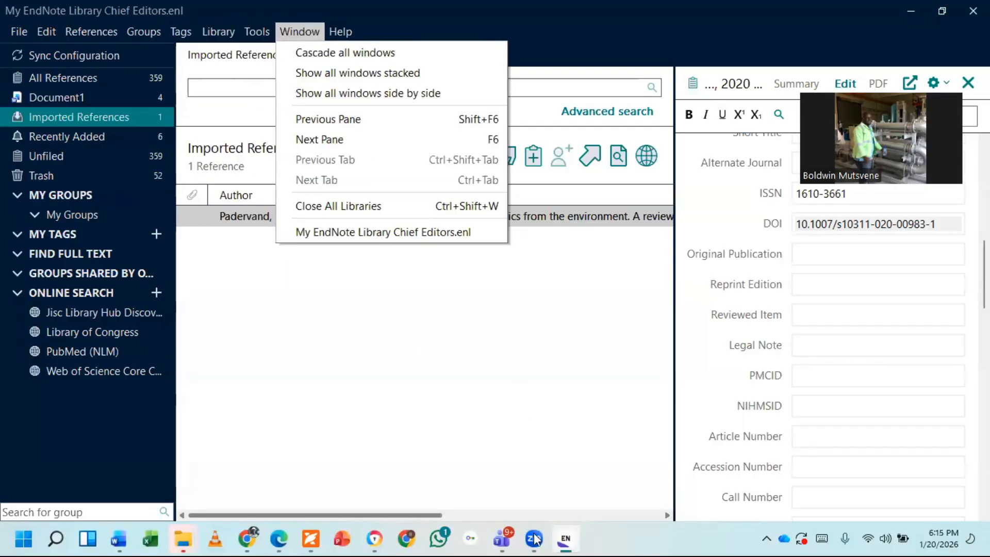
{"action": "left_click", "coordinate": [565, 539]}
{"action": "right_click", "coordinate": [564, 539]}
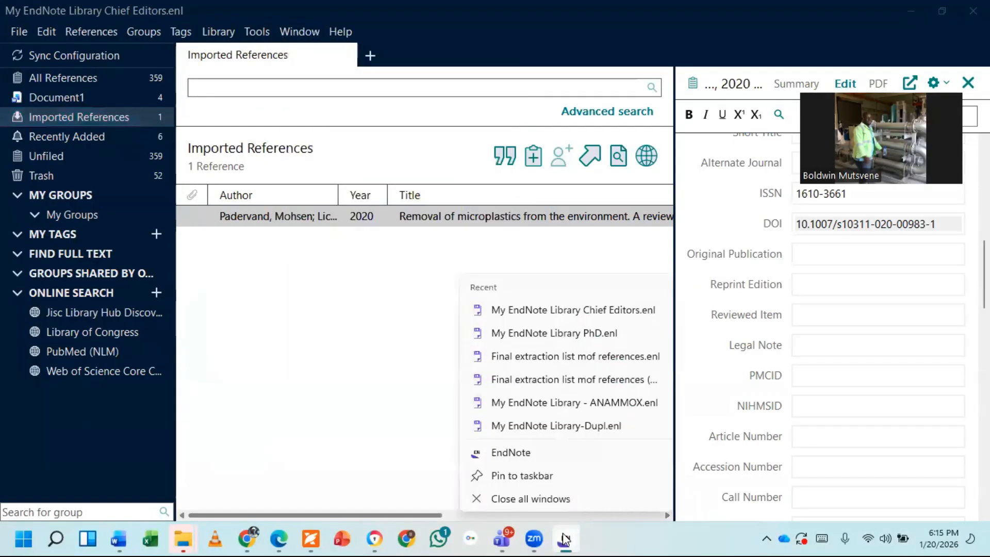
{"action": "left_click", "coordinate": [346, 367]}
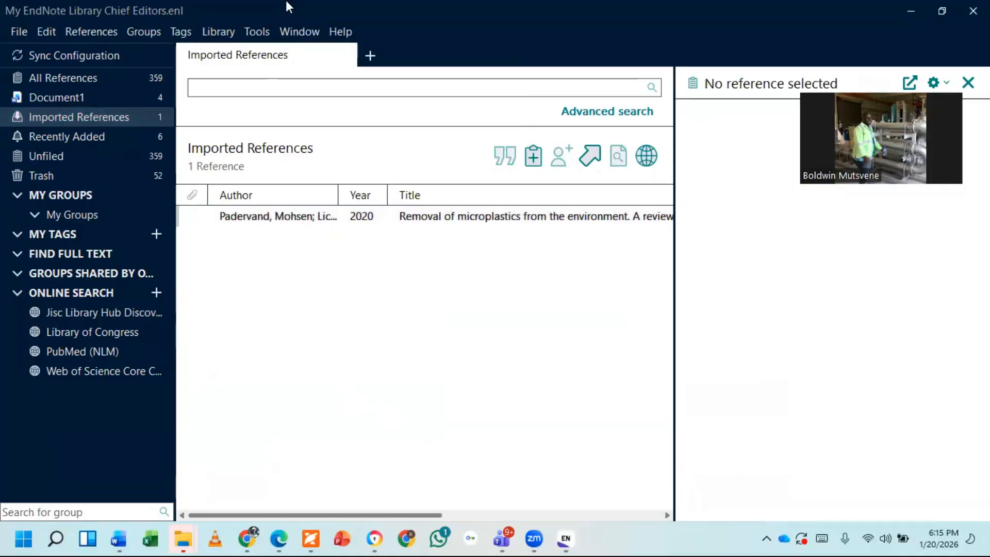
Open the Style Manager for the output styles.
{"action": "left_click", "coordinate": [256, 31]}
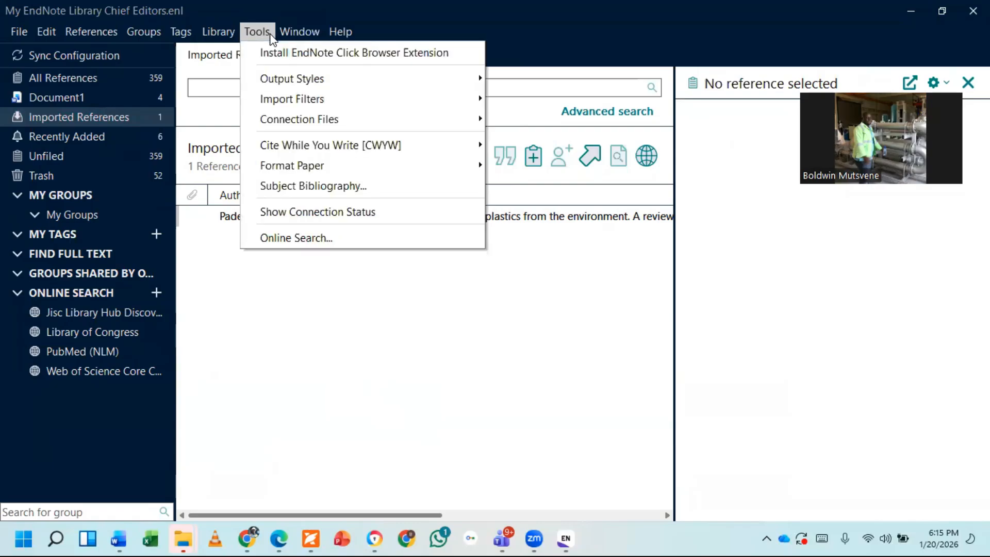
{"action": "mouse_move", "coordinate": [316, 83]}
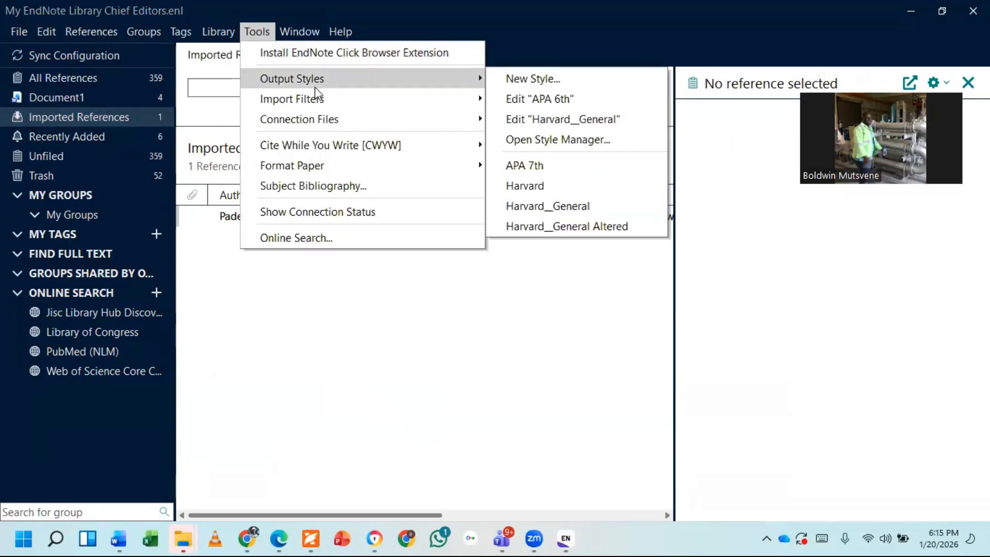
{"action": "left_click", "coordinate": [568, 146]}
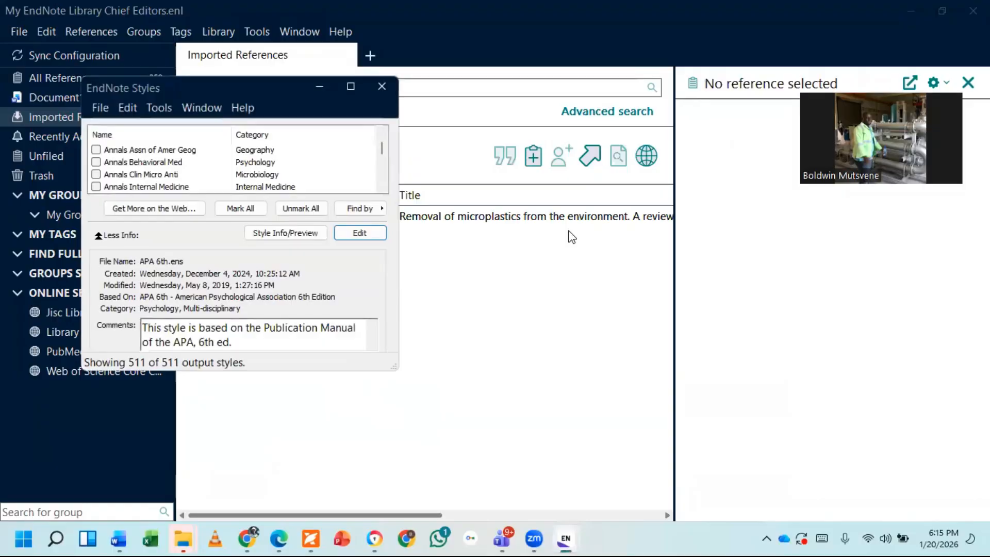
Look through the alphabetical list of output styles, including the DUT styles, as far as the Harvard styles.
{"action": "scroll", "coordinate": [145, 164], "scroll_direction": "down", "scroll_amount": 3}
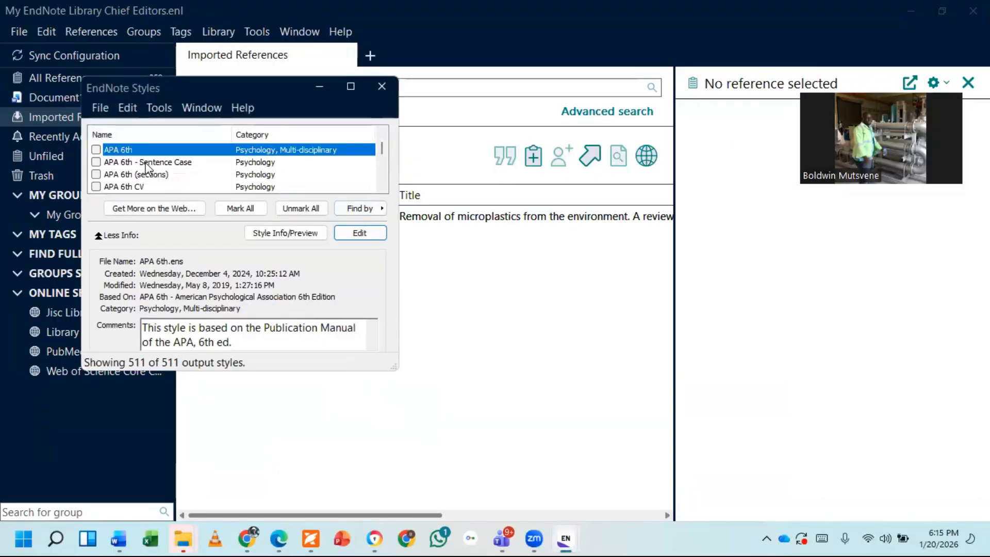
{"action": "scroll", "coordinate": [148, 172], "scroll_direction": "down", "scroll_amount": 1}
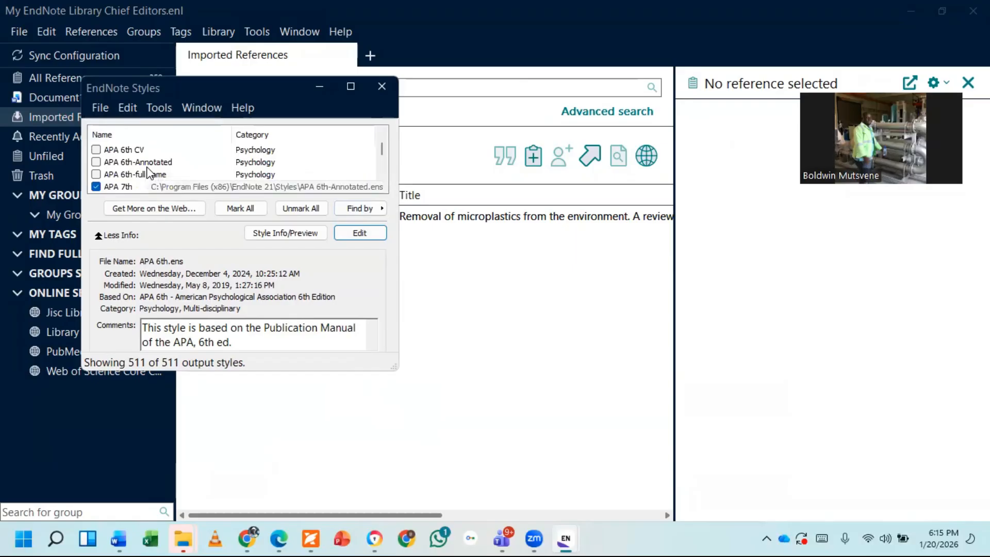
{"action": "scroll", "coordinate": [148, 172], "scroll_direction": "down", "scroll_amount": 10}
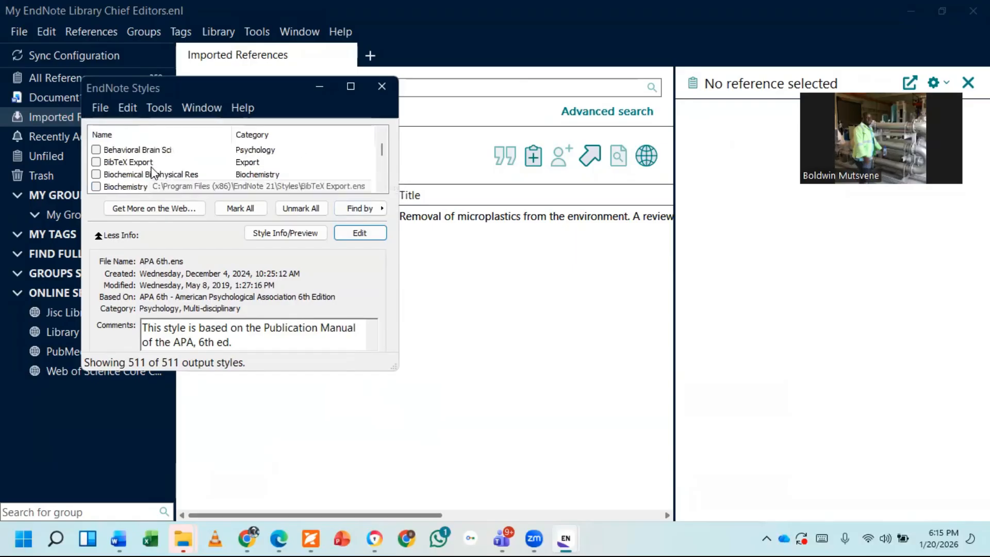
{"action": "scroll", "coordinate": [153, 173], "scroll_direction": "down", "scroll_amount": 10}
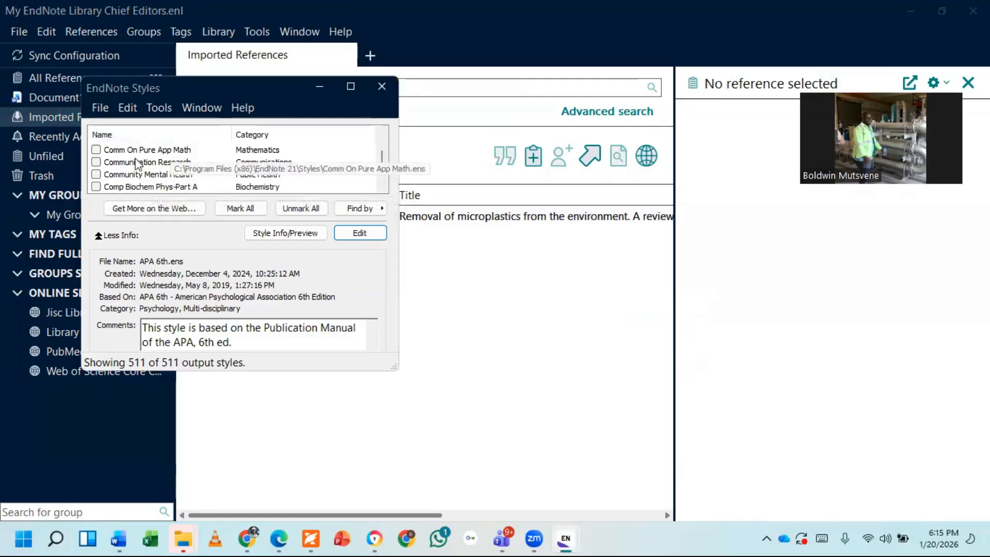
{"action": "scroll", "coordinate": [138, 164], "scroll_direction": "down", "scroll_amount": 2}
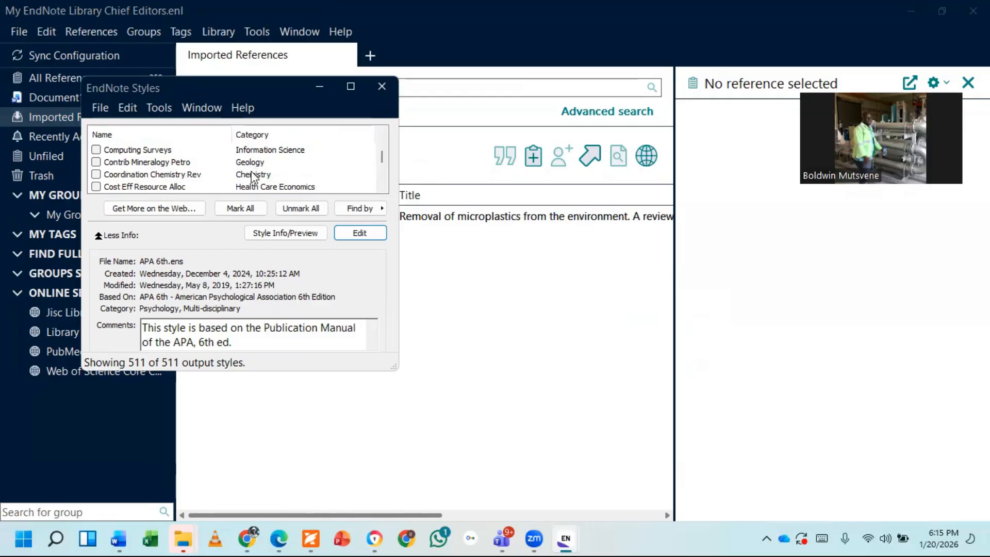
{"action": "scroll", "coordinate": [287, 189], "scroll_direction": "down", "scroll_amount": 5}
{"action": "scroll", "coordinate": [286, 189], "scroll_direction": "down", "scroll_amount": 5}
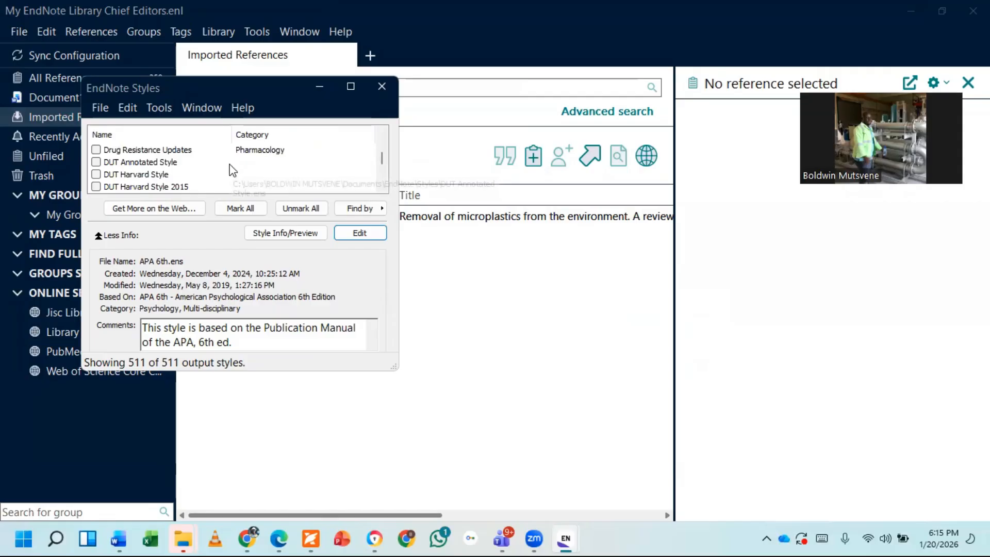
{"action": "scroll", "coordinate": [228, 173], "scroll_direction": "up", "scroll_amount": 5}
{"action": "scroll", "coordinate": [153, 162], "scroll_direction": "down", "scroll_amount": 10}
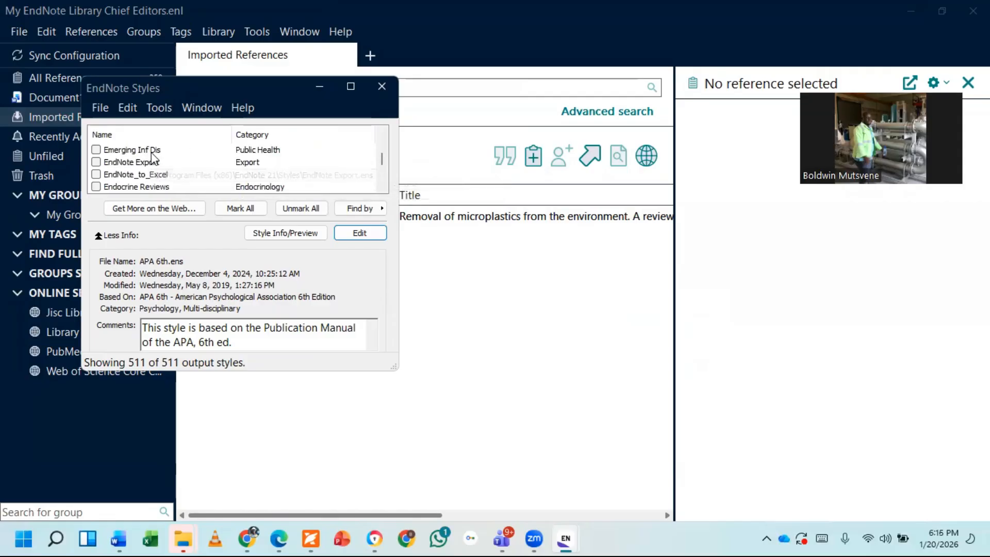
{"action": "scroll", "coordinate": [155, 156], "scroll_direction": "up", "scroll_amount": 3}
{"action": "scroll", "coordinate": [153, 160], "scroll_direction": "up", "scroll_amount": 5}
{"action": "scroll", "coordinate": [153, 175], "scroll_direction": "down", "scroll_amount": 3}
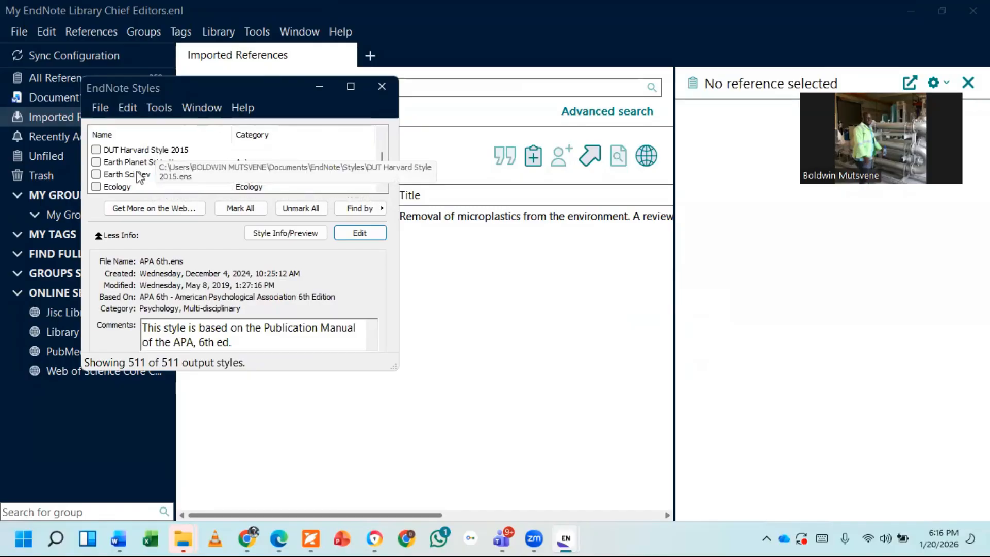
{"action": "scroll", "coordinate": [144, 174], "scroll_direction": "down", "scroll_amount": 2}
{"action": "scroll", "coordinate": [143, 174], "scroll_direction": "down", "scroll_amount": 10}
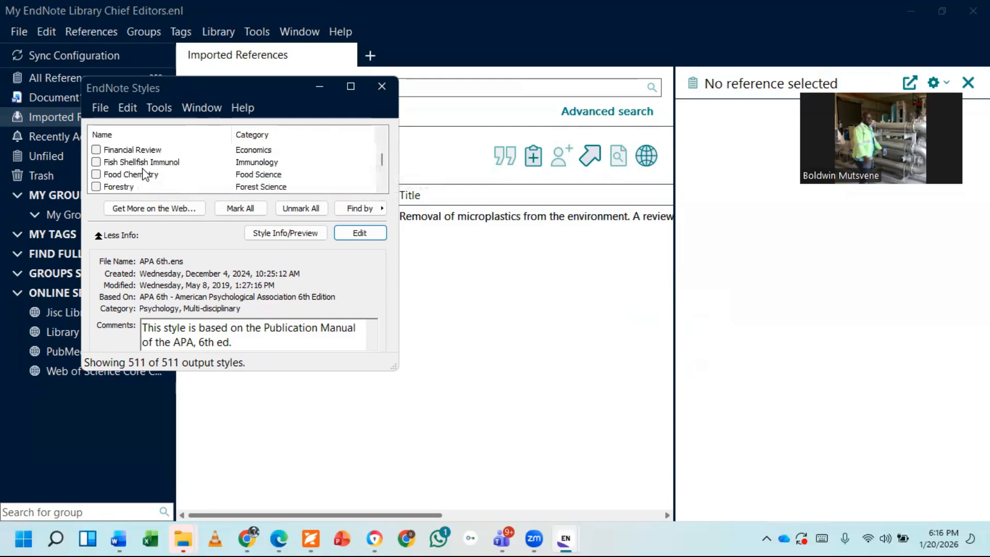
{"action": "scroll", "coordinate": [144, 174], "scroll_direction": "up", "scroll_amount": 2}
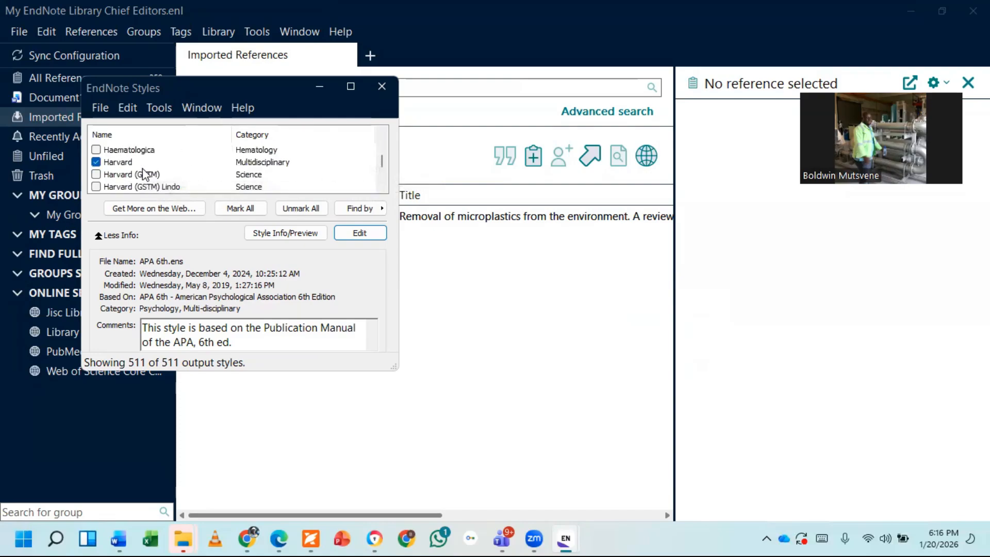
{"action": "scroll", "coordinate": [144, 175], "scroll_direction": "down", "scroll_amount": 1}
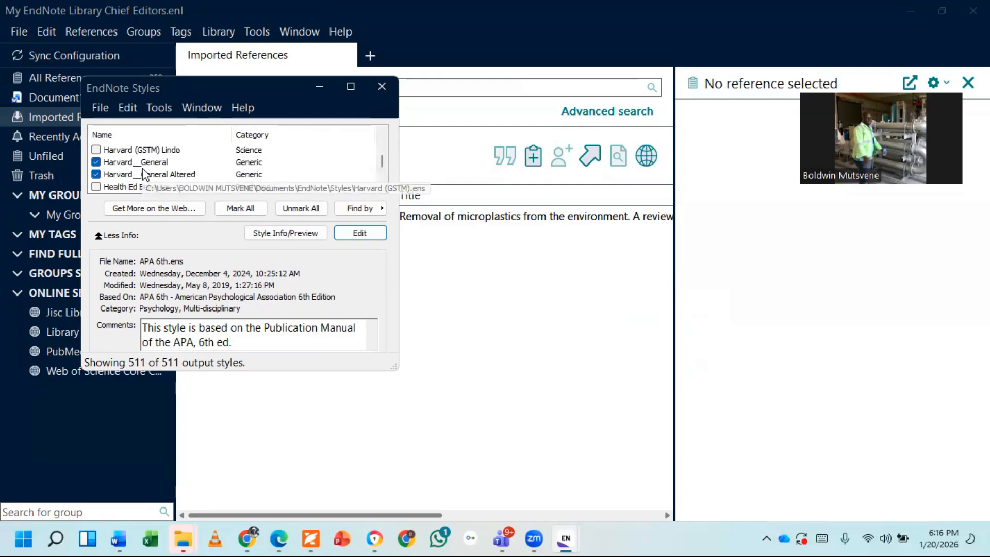
Delete the Harvard__General Altered output style.
{"action": "left_click", "coordinate": [117, 166]}
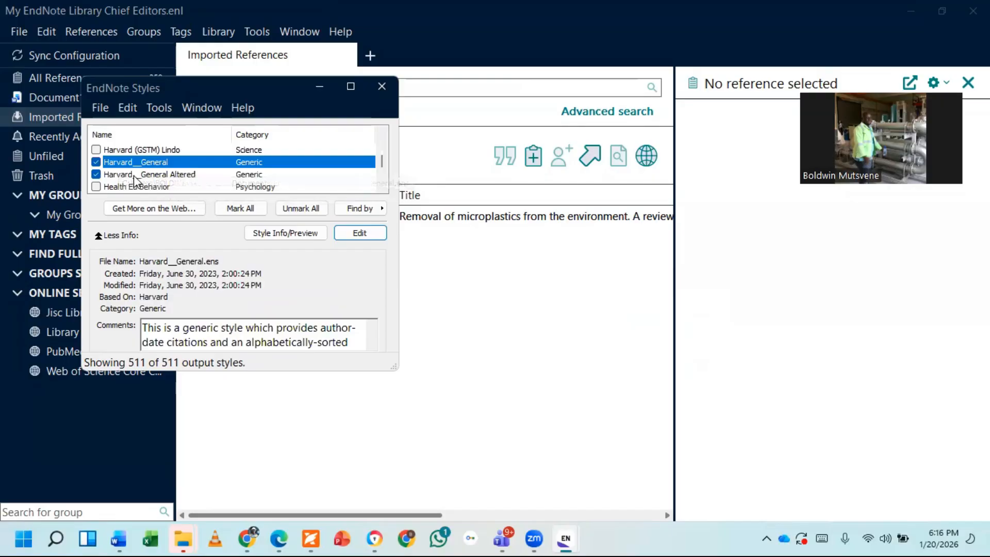
{"action": "left_click", "coordinate": [137, 175]}
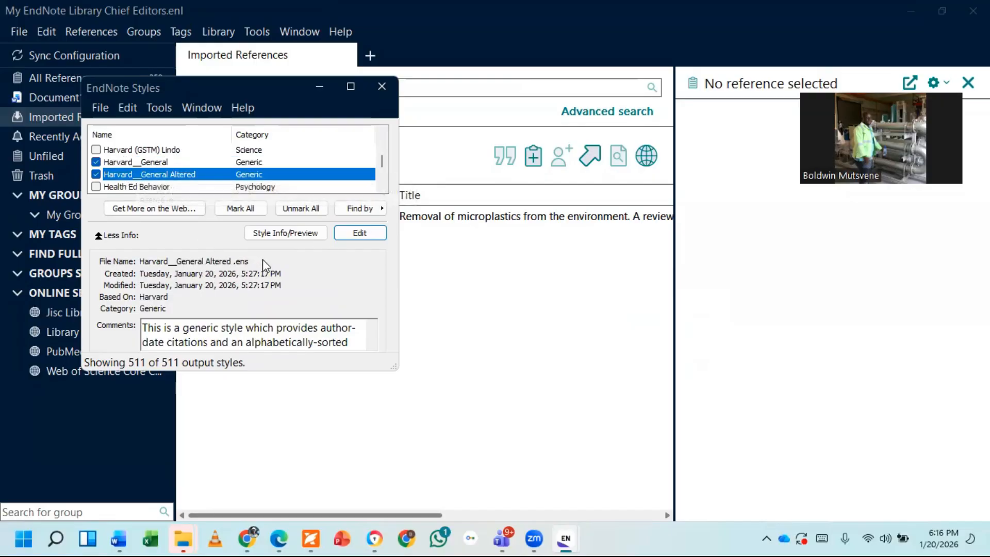
{"action": "key", "text": "Delete"}
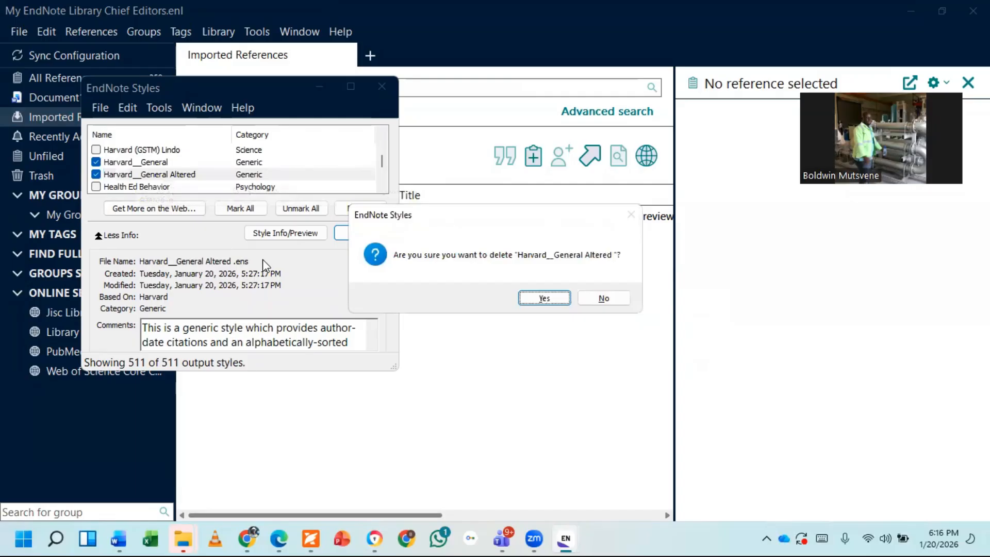
{"action": "left_click", "coordinate": [547, 299]}
Open the Harvard__General style for editing and enter Harvard General Altered as its full name.
{"action": "left_click", "coordinate": [158, 163]}
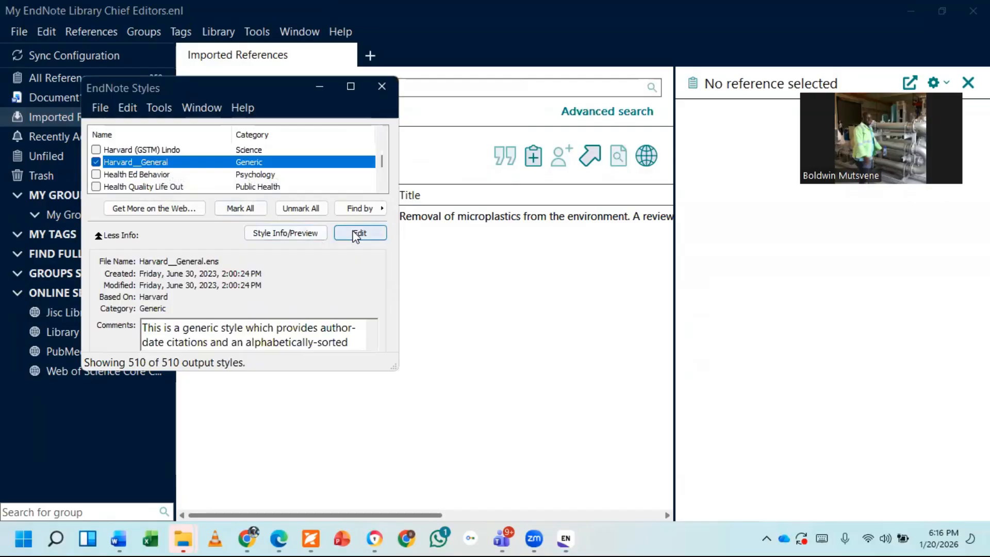
{"action": "left_click", "coordinate": [356, 234]}
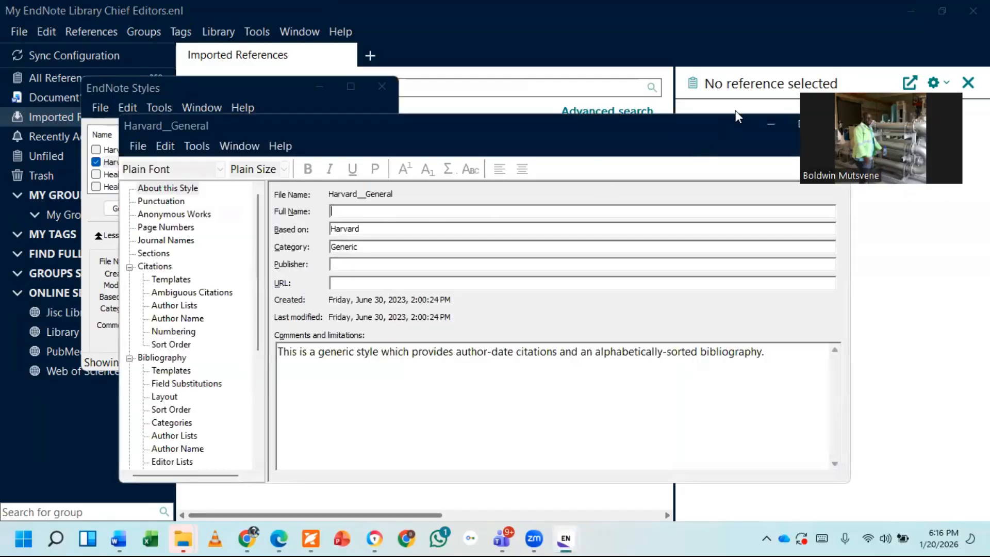
{"action": "left_click_drag", "start_coordinate": [718, 129], "coordinate": [679, 92]}
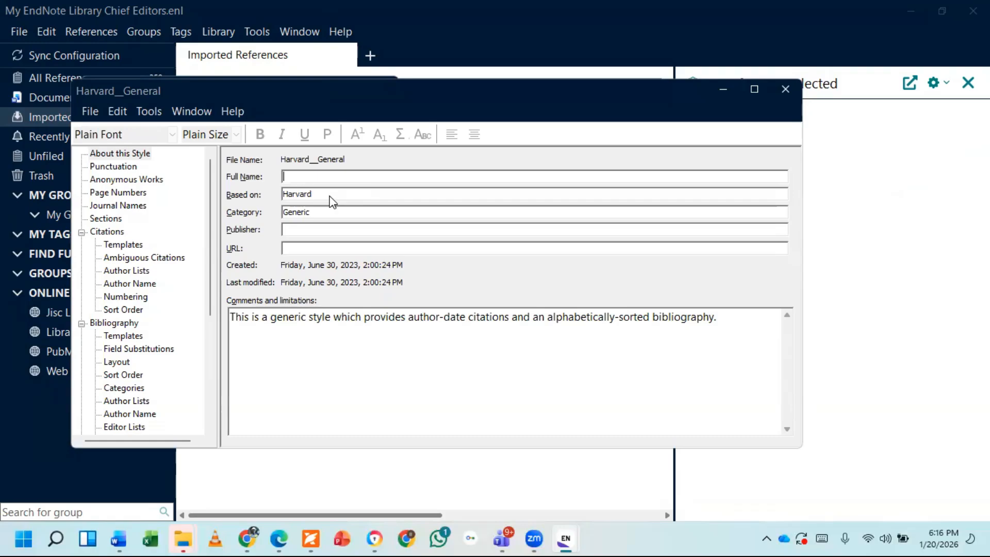
{"action": "type", "text": "Harvard General Altered"}
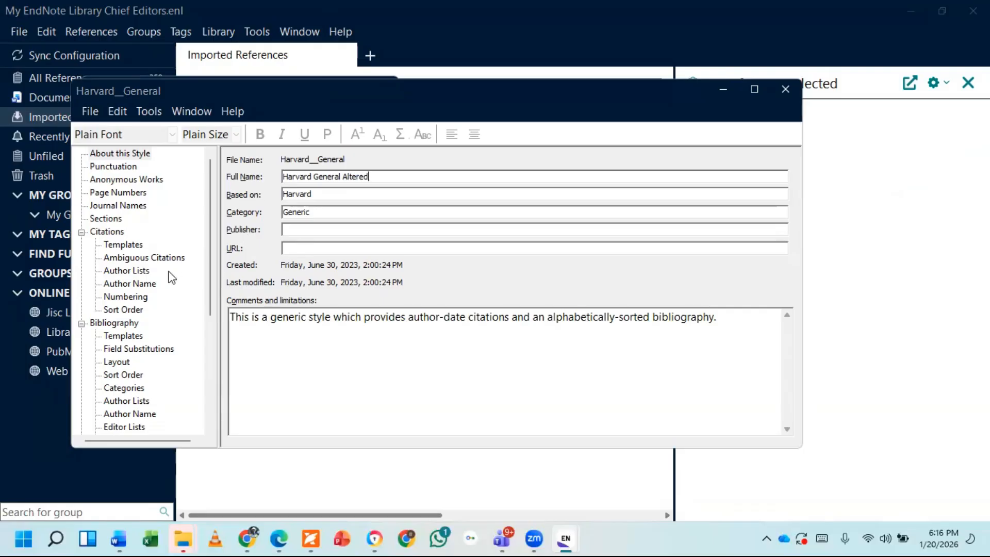
View the style's bibliography templates and field substitutions, switching the substitution for an empty DOI field off and on again.
{"action": "left_click", "coordinate": [114, 323]}
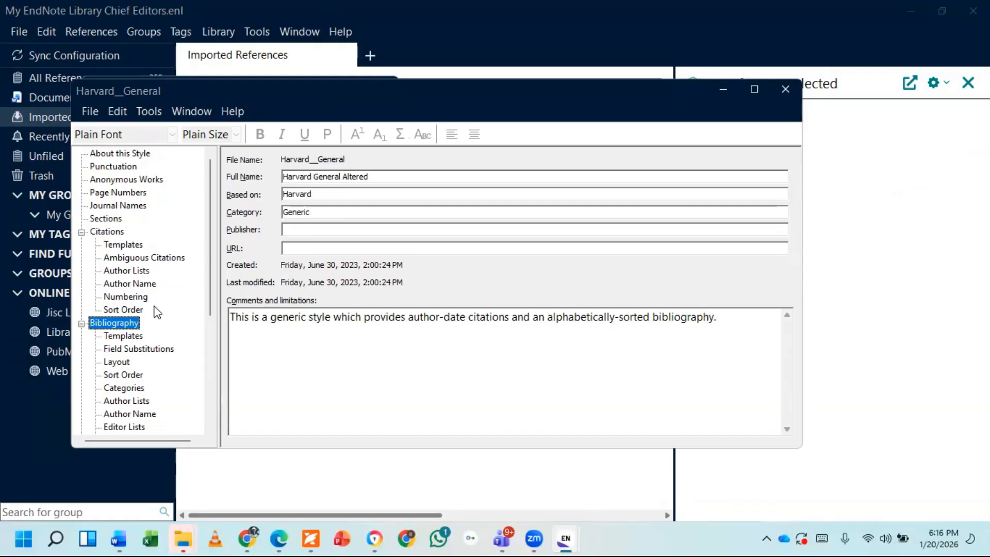
{"action": "left_click", "coordinate": [137, 340]}
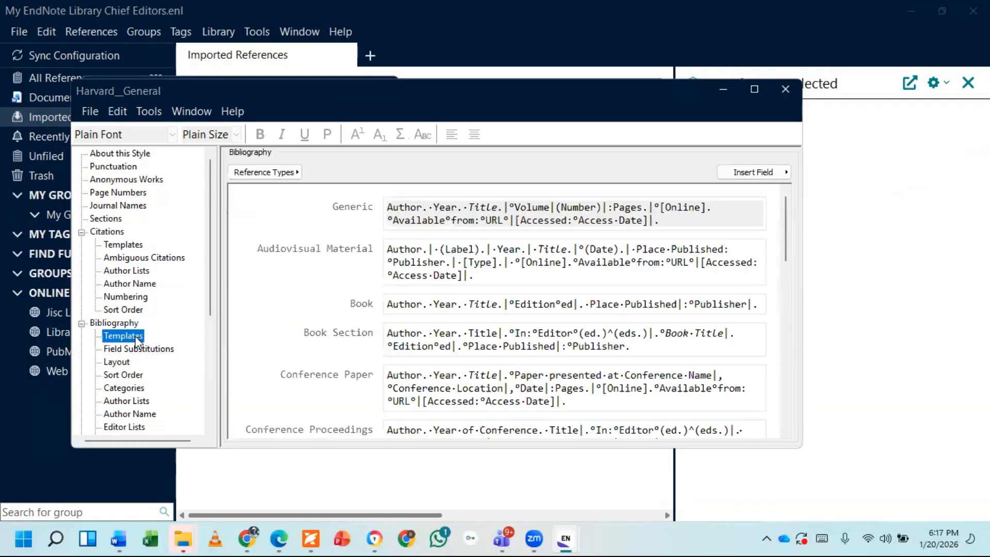
{"action": "left_click", "coordinate": [132, 350]}
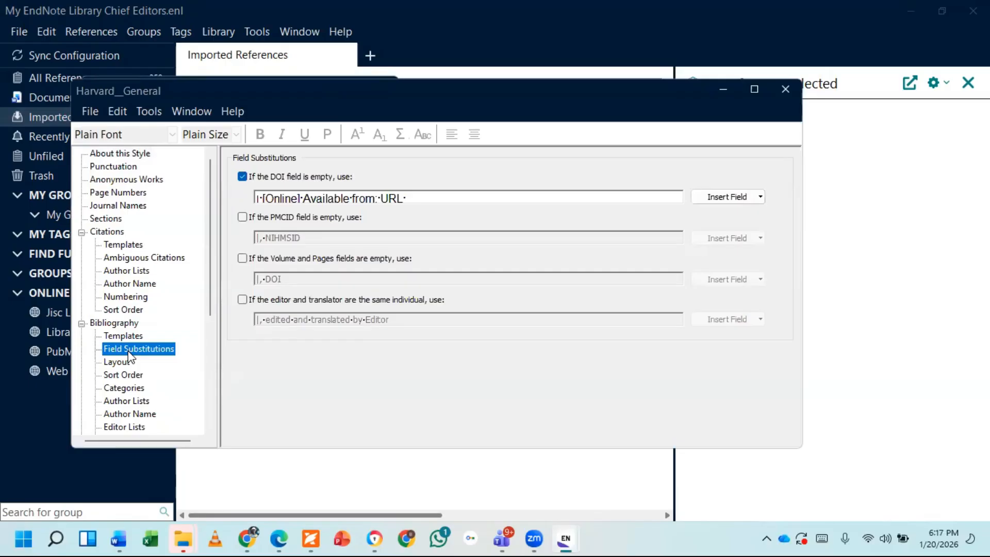
{"action": "left_click", "coordinate": [754, 205]}
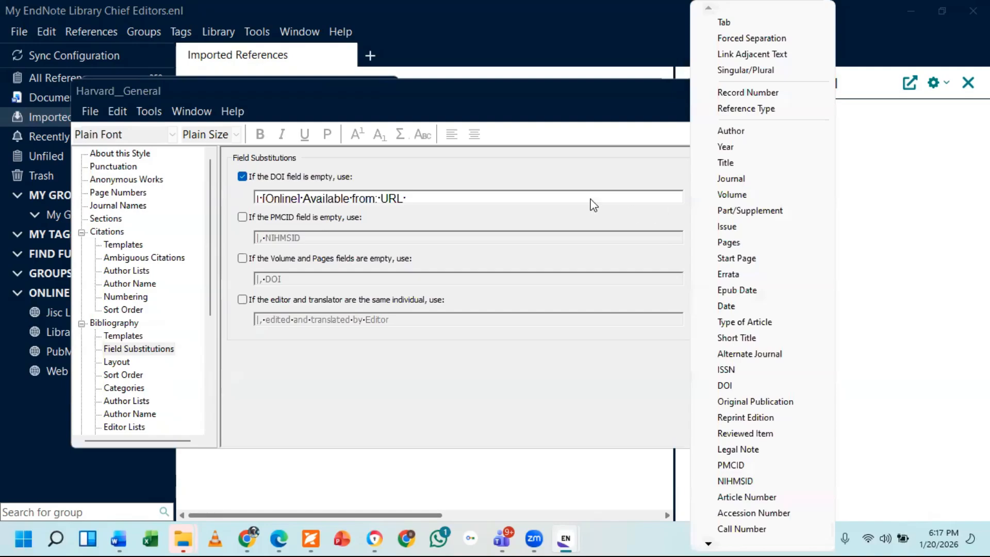
{"action": "left_click", "coordinate": [545, 181]}
{"action": "left_click", "coordinate": [243, 177]}
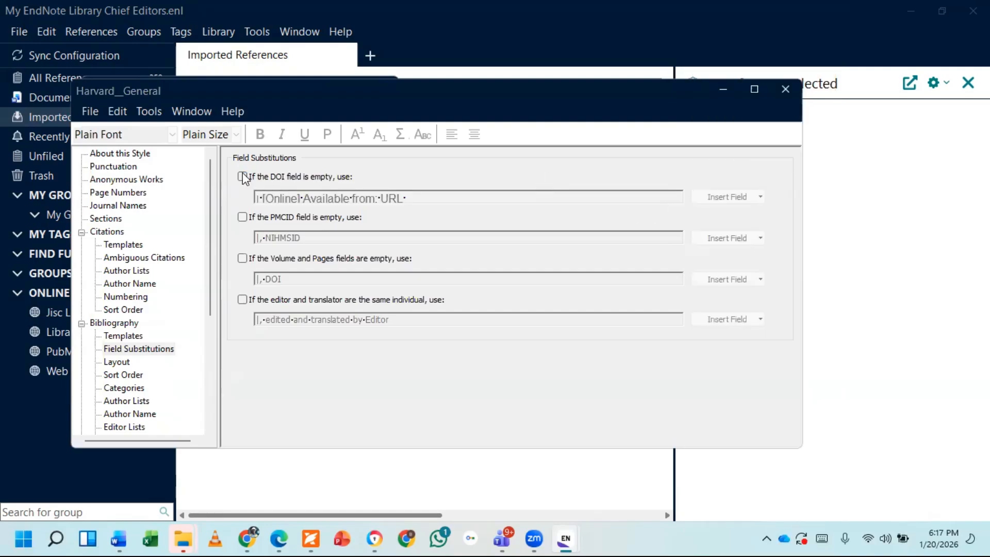
{"action": "left_click", "coordinate": [243, 177]}
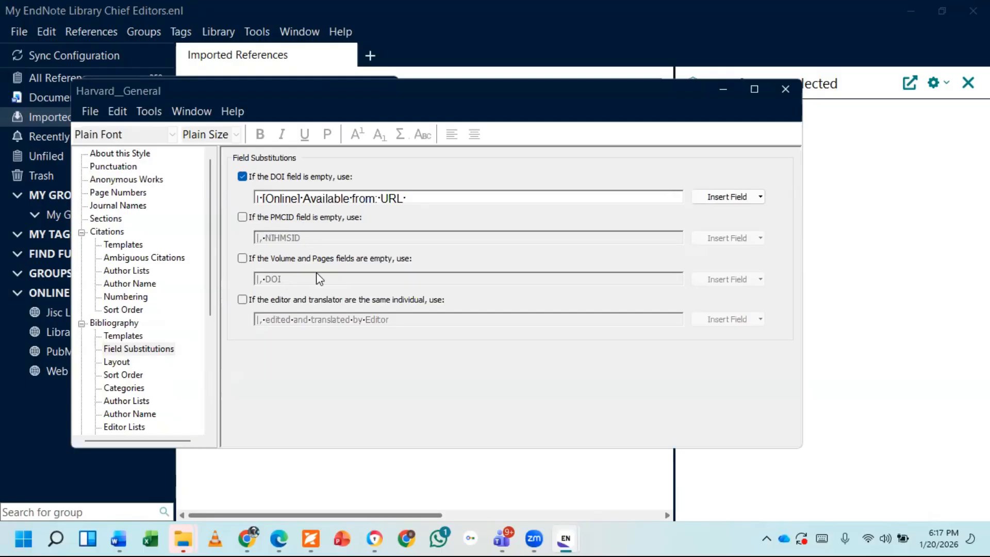
Examine the bibliography's layout, sort order and categories settings.
{"action": "left_click", "coordinate": [119, 363]}
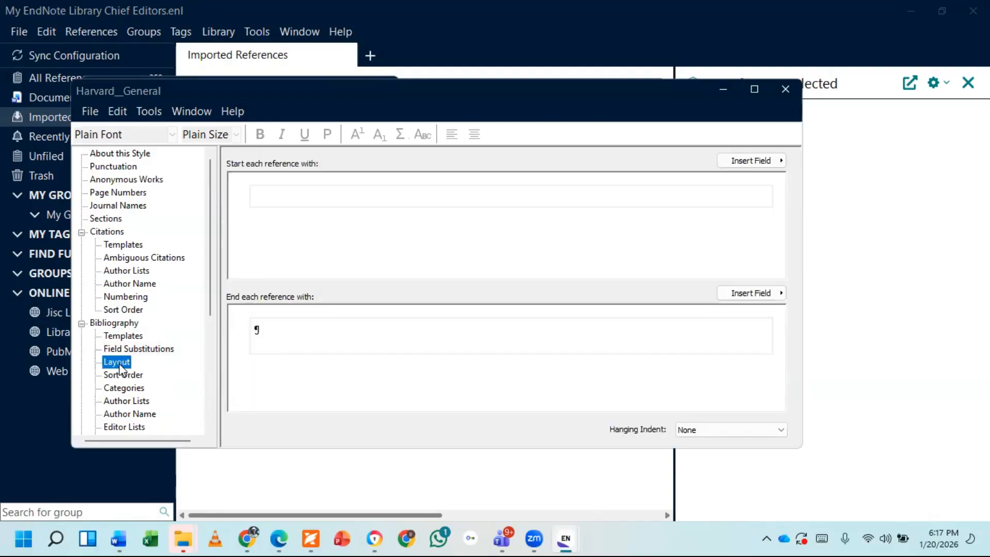
{"action": "scroll", "coordinate": [155, 324], "scroll_direction": "down", "scroll_amount": 2}
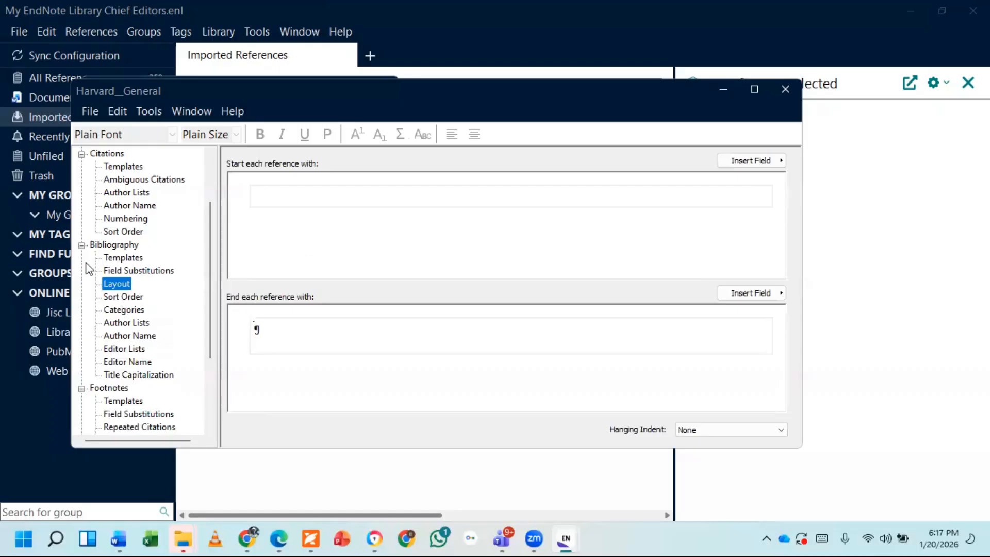
{"action": "left_click", "coordinate": [126, 297]}
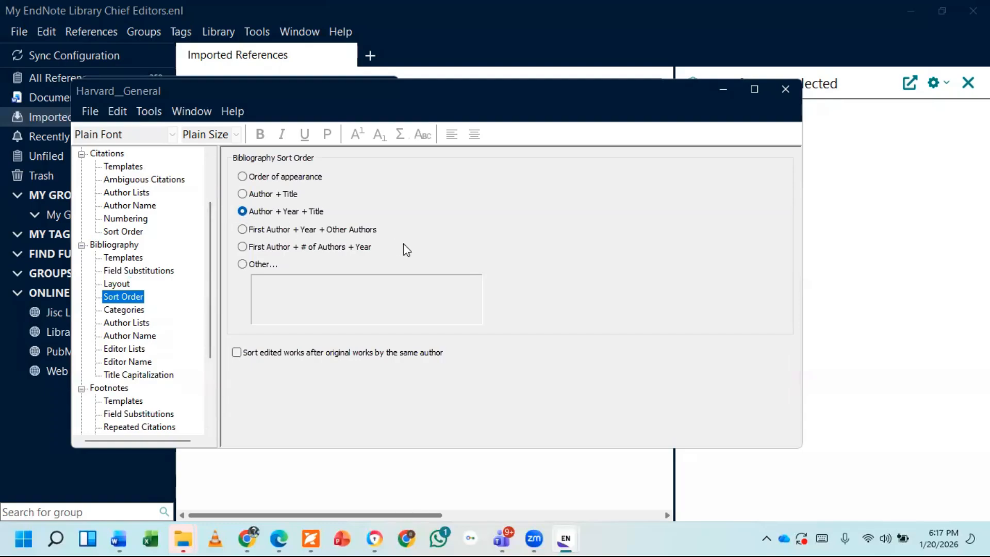
{"action": "left_click", "coordinate": [126, 309]}
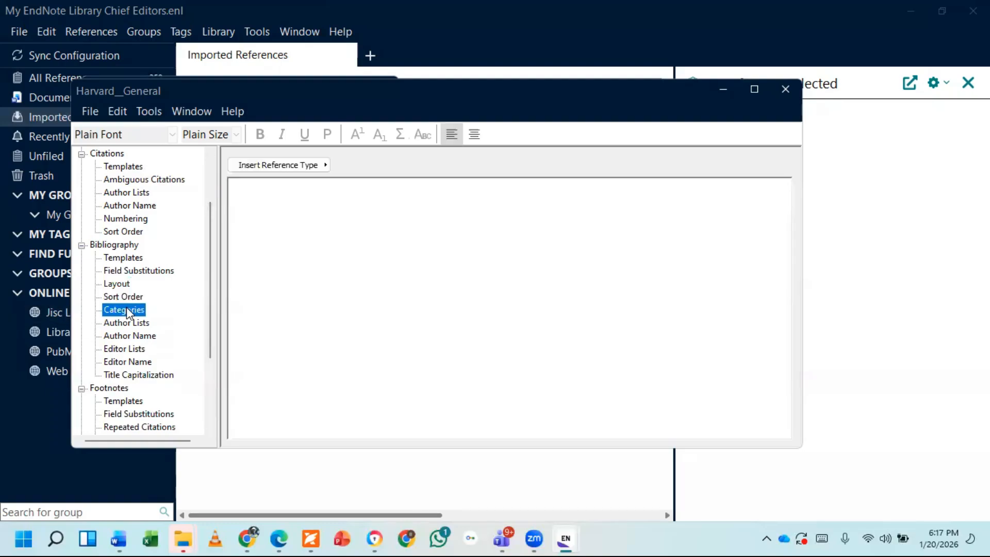
Add the DOI field followed by a period to the end of the Generic bibliography template.
{"action": "left_click", "coordinate": [122, 263]}
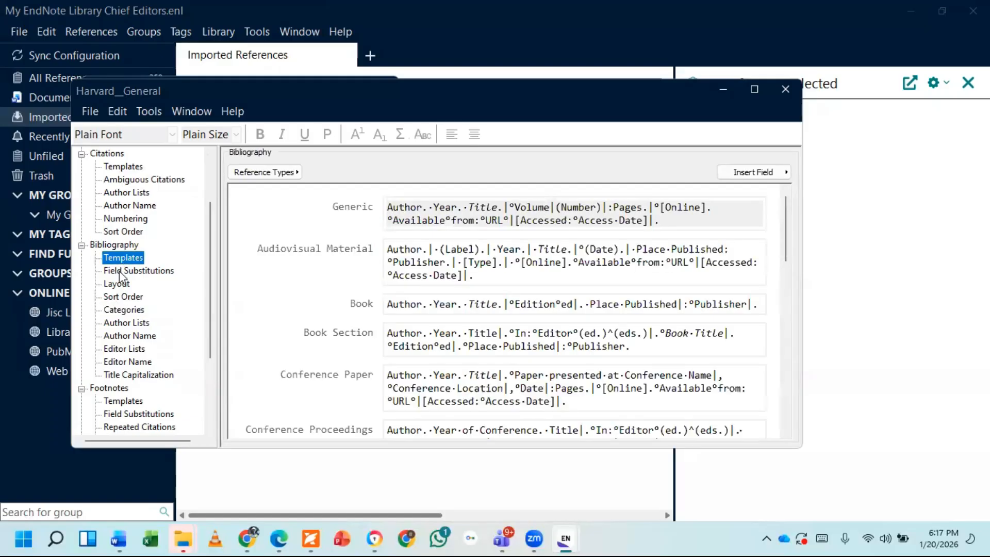
{"action": "left_click", "coordinate": [709, 222]}
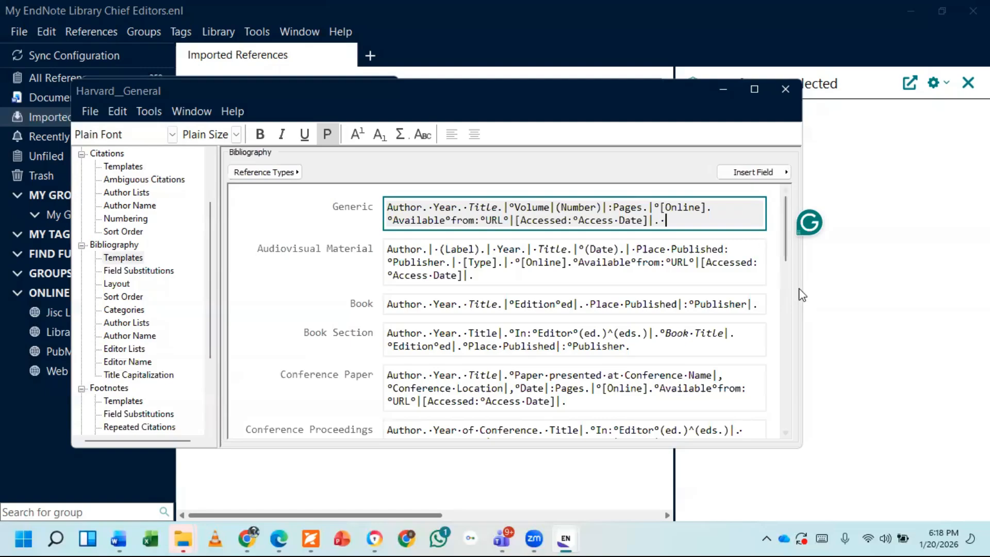
{"action": "type", "text": "DOU"}
{"action": "key", "text": "BackSpace"}
{"action": "key", "text": "BackSpace"}
{"action": "key", "text": "BackSpace"}
{"action": "left_click", "coordinate": [784, 171]}
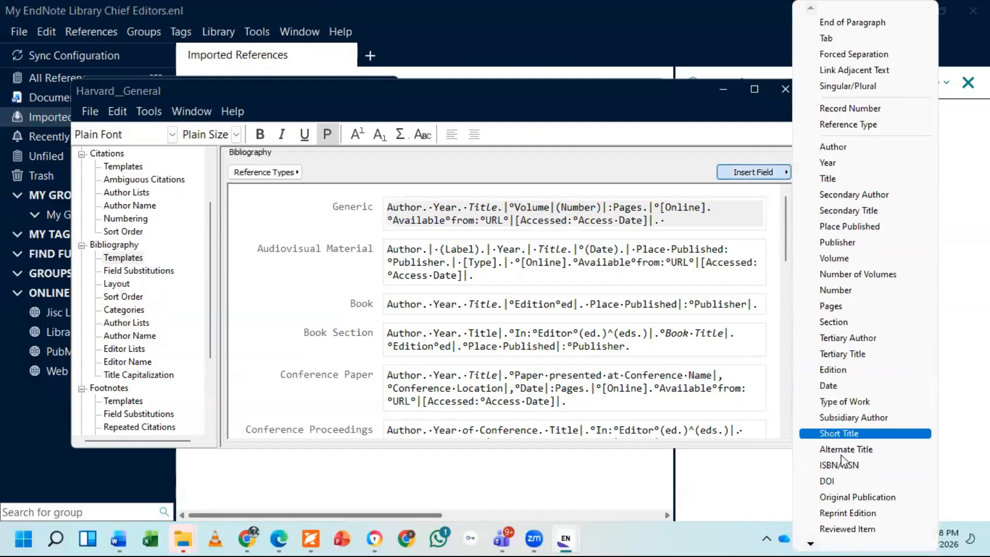
{"action": "left_click", "coordinate": [842, 481]}
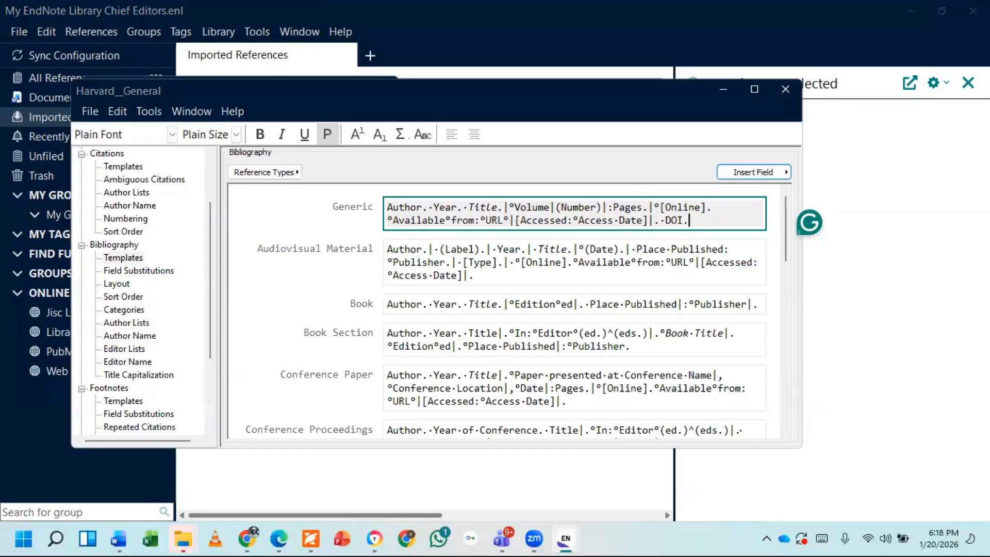
Copy the DOI ending of the Generic template and append it to the Audiovisual Material template.
{"action": "key", "text": "shift+Left"}
{"action": "key", "text": "shift+Left"}
{"action": "key", "text": "shift+Left"}
{"action": "key", "text": "shift+Left"}
{"action": "key", "text": "shift+Left"}
{"action": "key", "text": "ctrl+c"}
{"action": "left_click", "coordinate": [491, 276]}
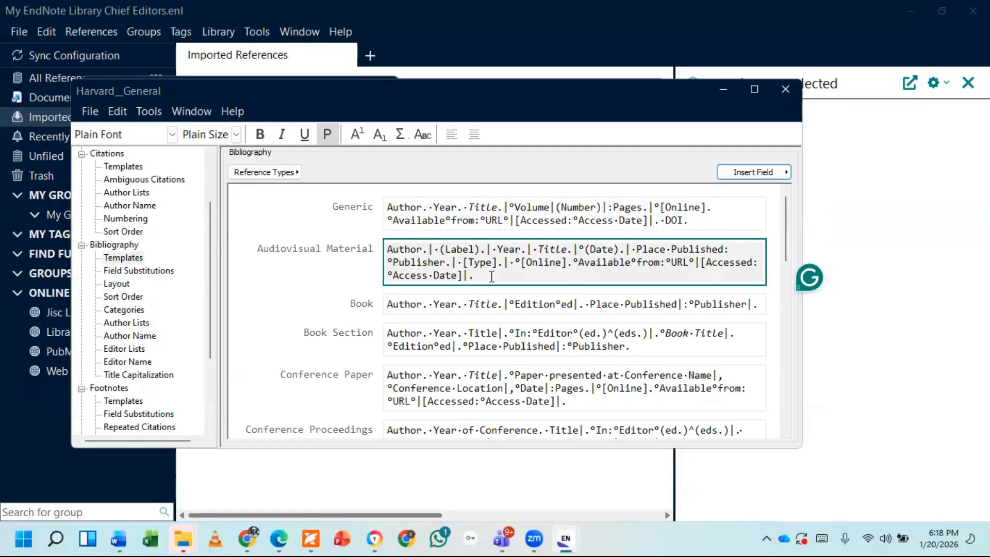
{"action": "key", "text": "ctrl+v"}
Append the copied DOI ending to the Book, Book Section and Conference Paper templates.
{"action": "left_click", "coordinate": [762, 305]}
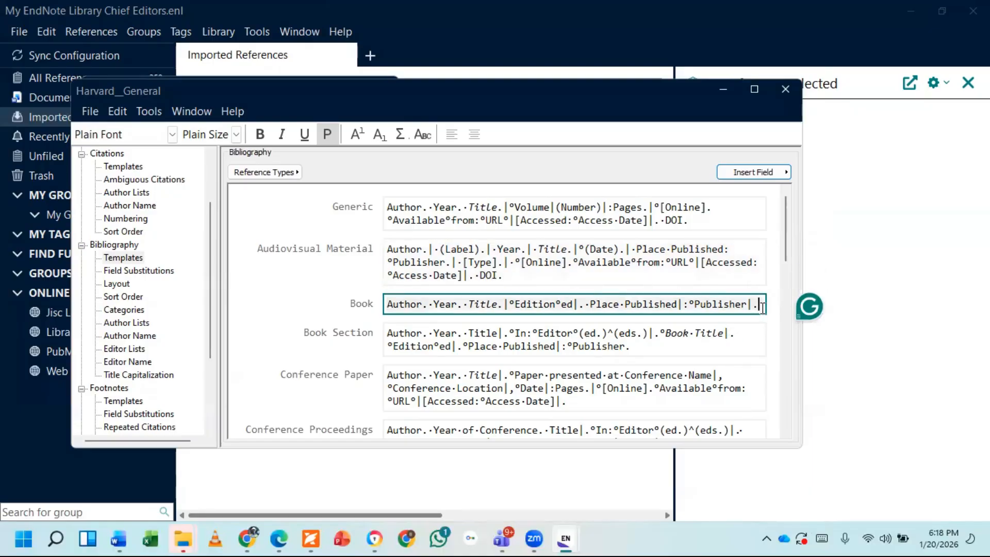
{"action": "key", "text": "ctrl+v"}
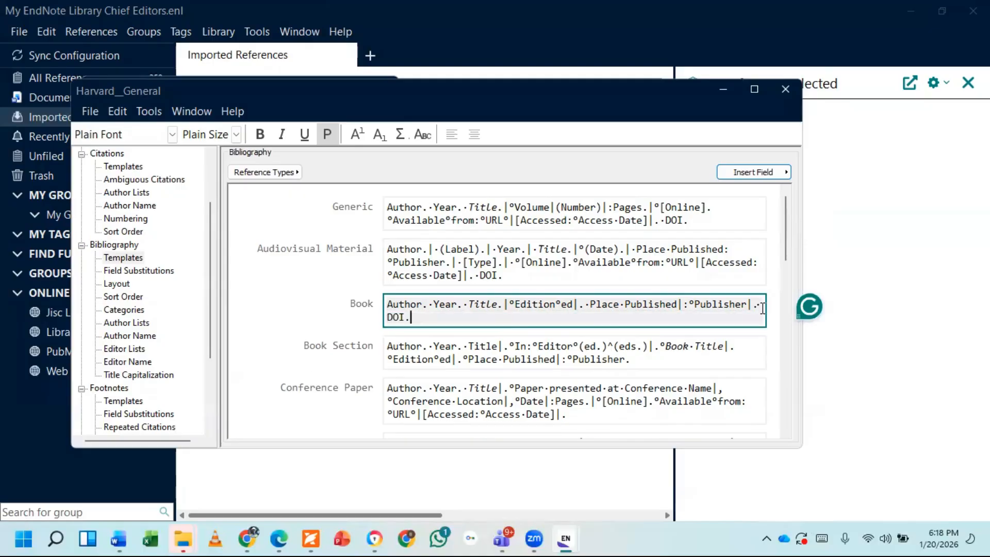
{"action": "left_click", "coordinate": [638, 361]}
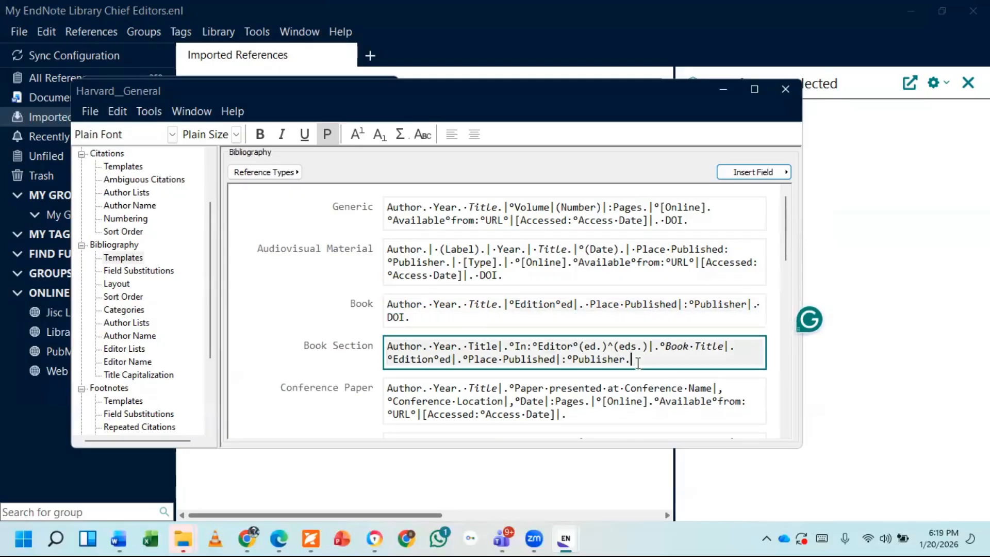
{"action": "key", "text": "ctrl+v"}
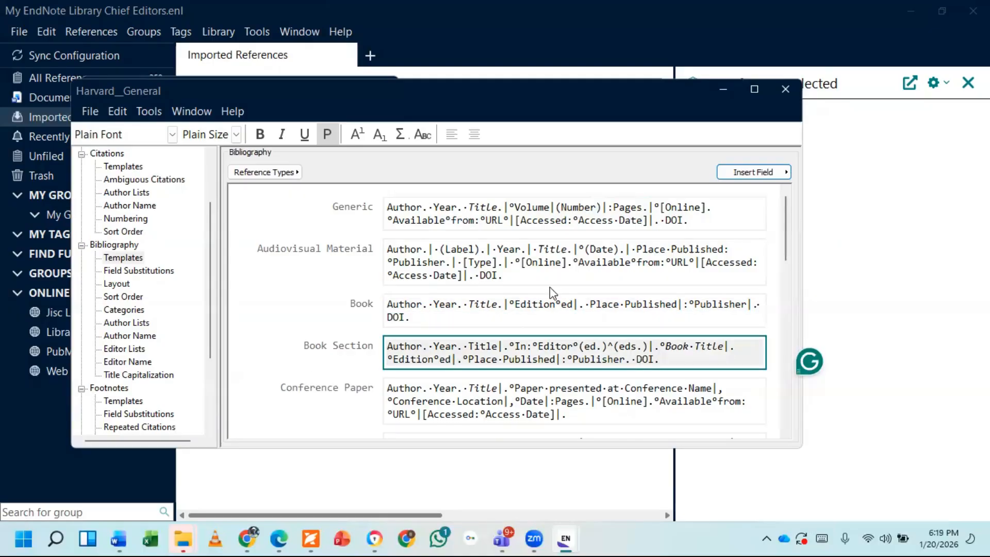
{"action": "scroll", "coordinate": [552, 293], "scroll_direction": "down", "scroll_amount": 1}
{"action": "left_click", "coordinate": [583, 361]}
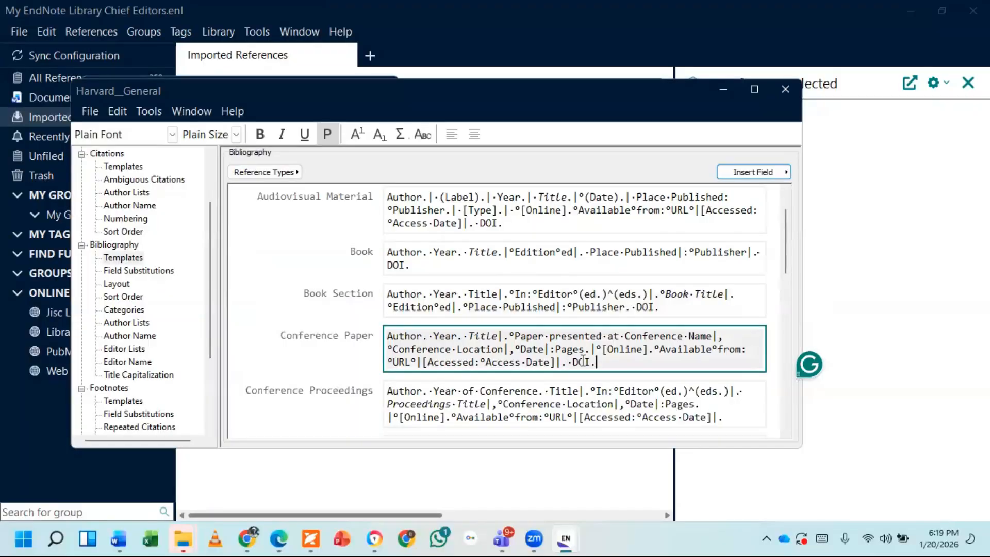
Append the copied DOI ending to the Conference Proceedings and Dictionary templates.
{"action": "scroll", "coordinate": [737, 364], "scroll_direction": "down", "scroll_amount": 1}
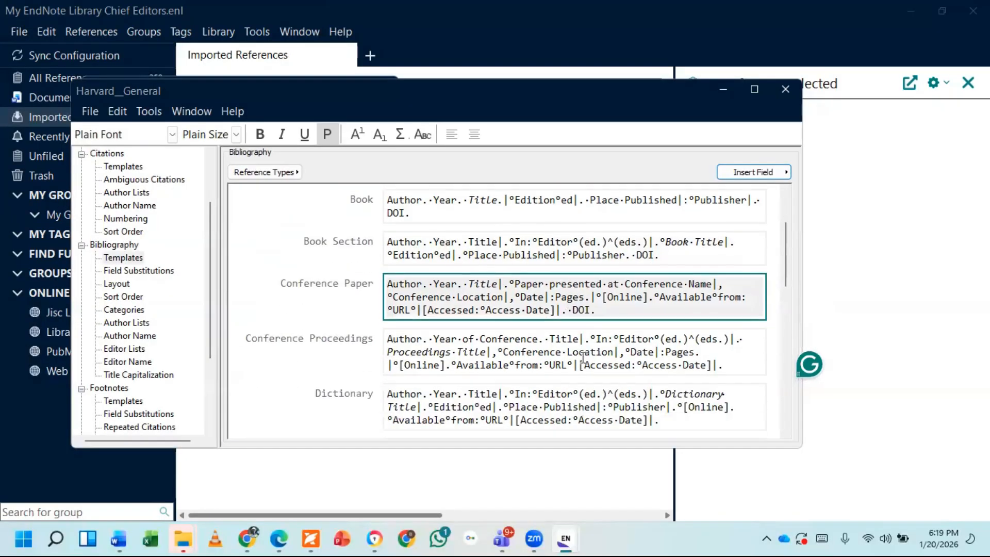
{"action": "left_click", "coordinate": [738, 365]}
{"action": "type", "text": "DOI."}
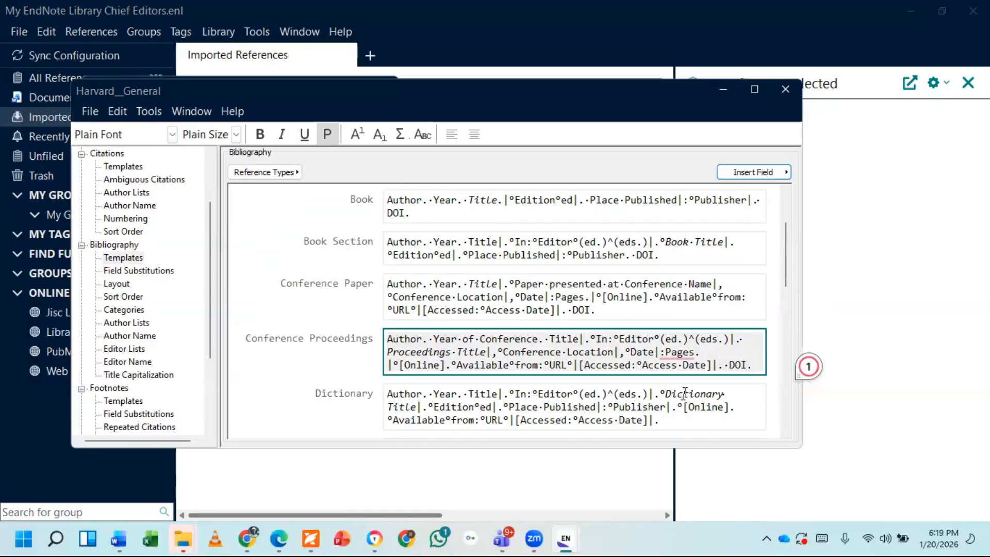
{"action": "scroll", "coordinate": [684, 394], "scroll_direction": "down", "scroll_amount": 1}
{"action": "left_click", "coordinate": [677, 396]}
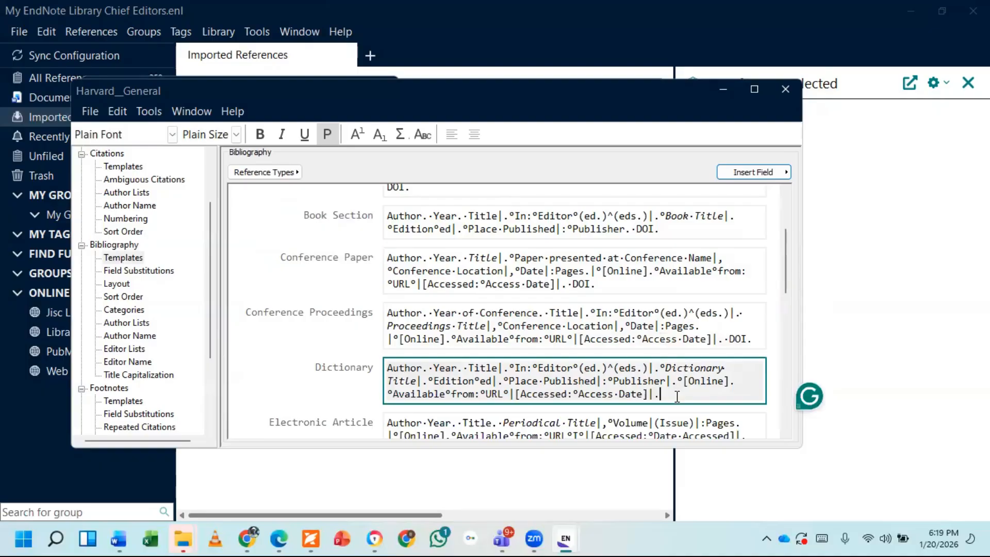
{"action": "key", "text": "ctrl+v"}
Append the copied DOI ending to the Electronic Article, Electronic Book and Electronic Book Section templates.
{"action": "scroll", "coordinate": [677, 396], "scroll_direction": "down", "scroll_amount": 1}
{"action": "left_click", "coordinate": [756, 362]}
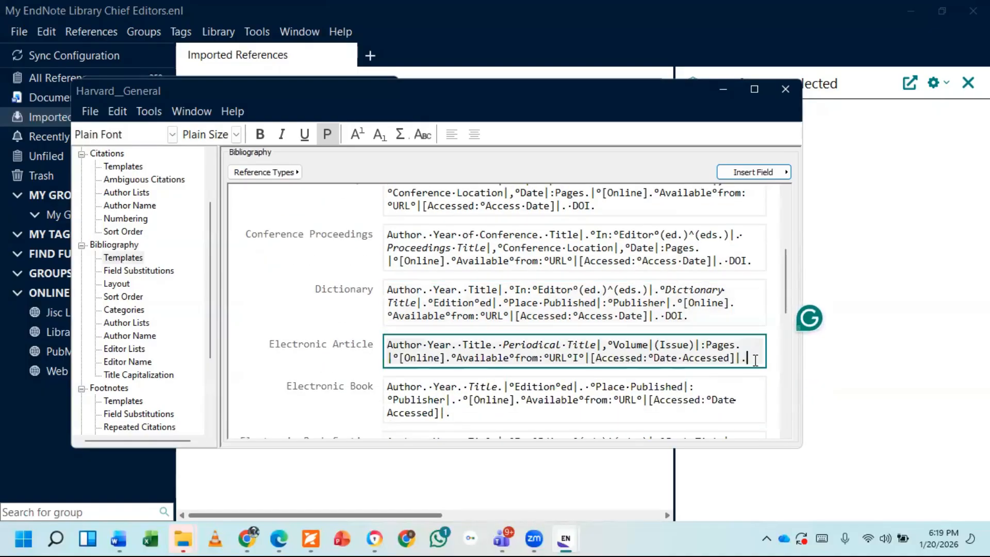
{"action": "key", "text": "ctrl+v"}
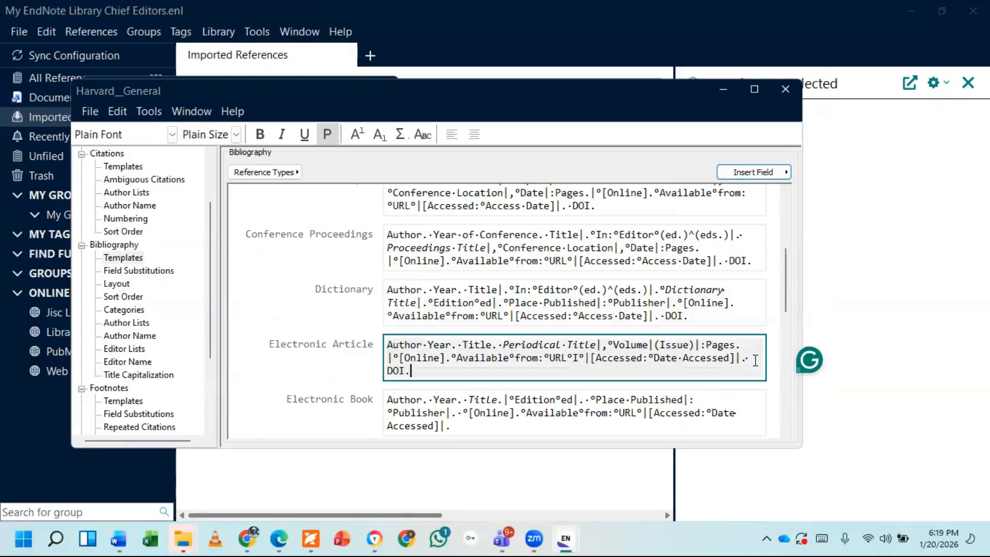
{"action": "scroll", "coordinate": [531, 351], "scroll_direction": "down", "scroll_amount": 1}
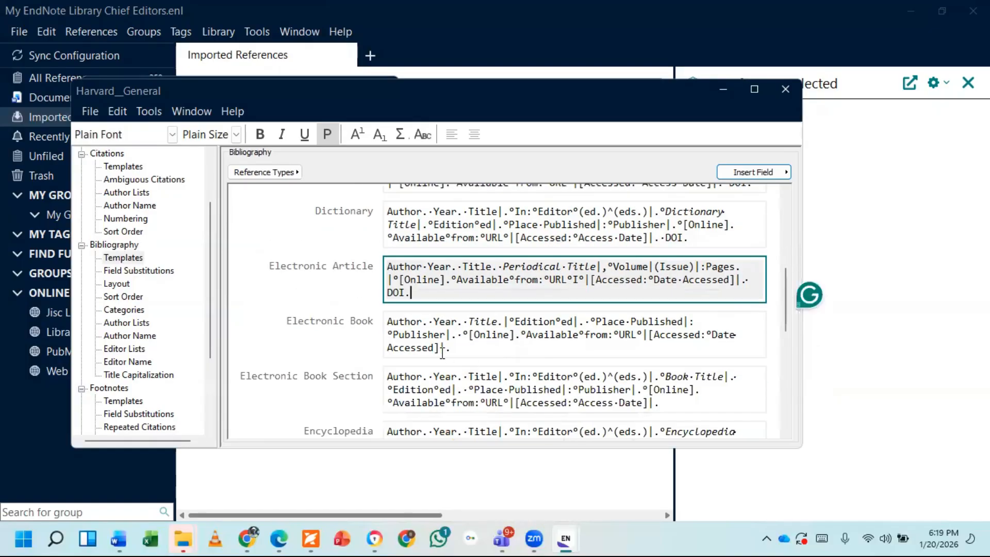
{"action": "left_click", "coordinate": [454, 348]}
{"action": "type", "text": "DOI."}
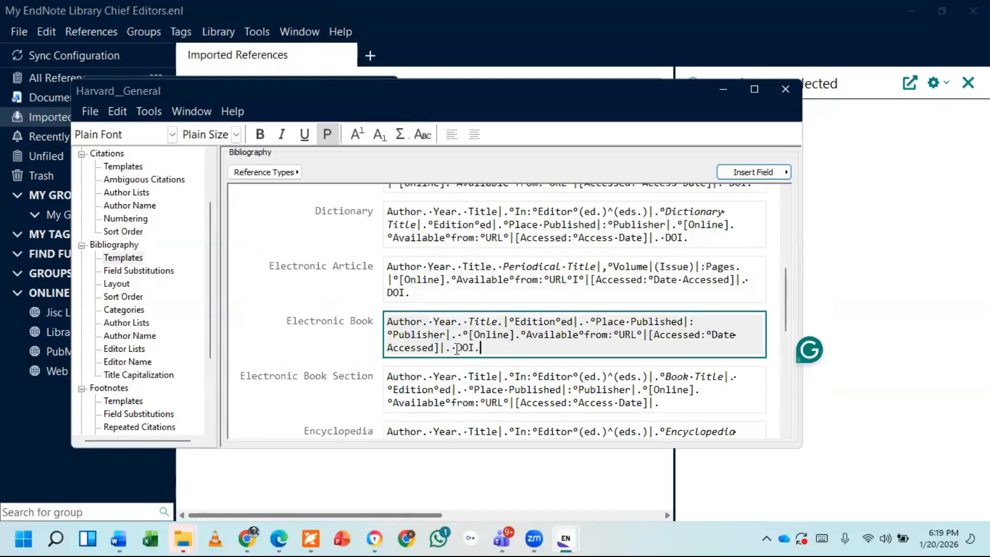
{"action": "left_click", "coordinate": [664, 401]}
{"action": "type", "text": "DOI."}
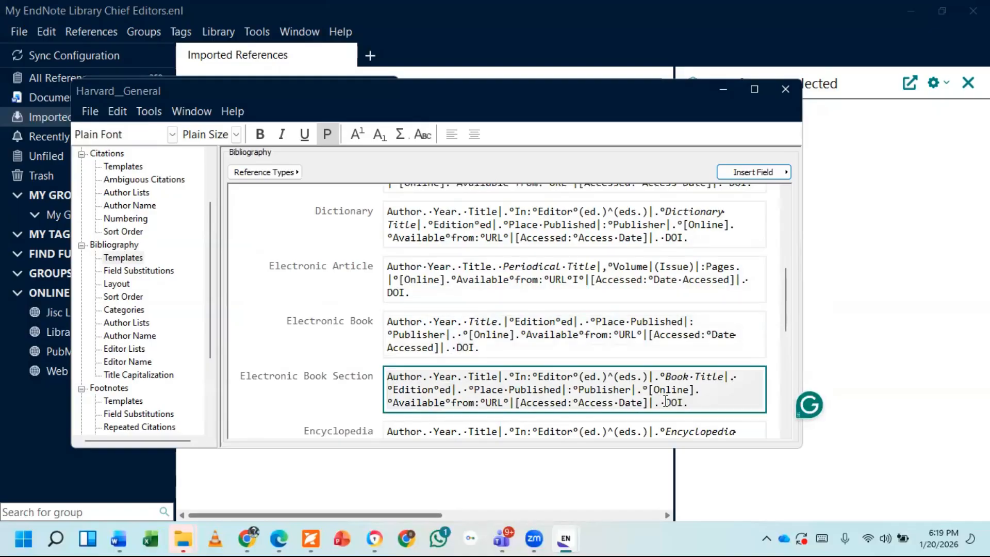
Append the copied DOI ending to the Encyclopedia and Journal Article templates.
{"action": "scroll", "coordinate": [665, 401], "scroll_direction": "down", "scroll_amount": 1}
{"action": "left_click", "coordinate": [688, 405]}
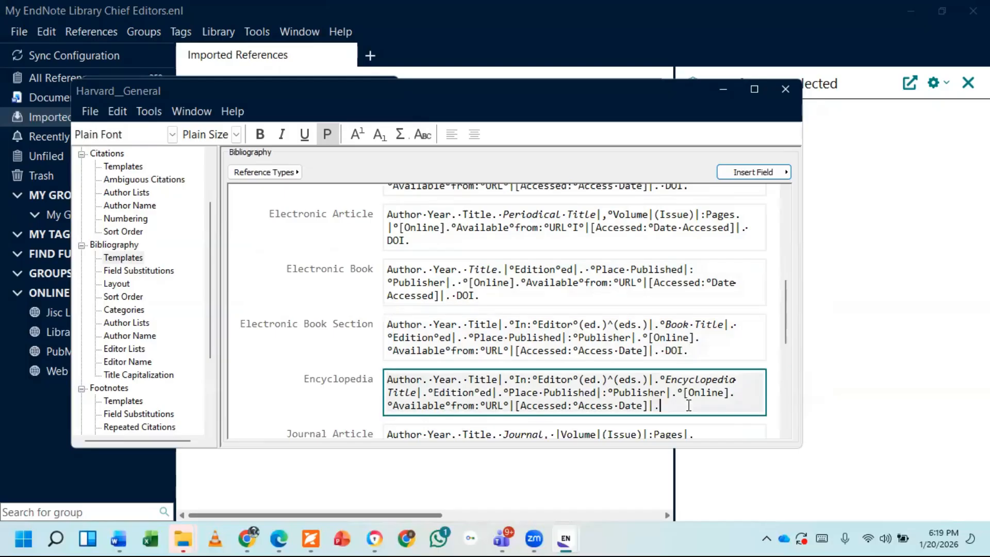
{"action": "type", "text": "DOI."}
{"action": "scroll", "coordinate": [688, 405], "scroll_direction": "down", "scroll_amount": 1}
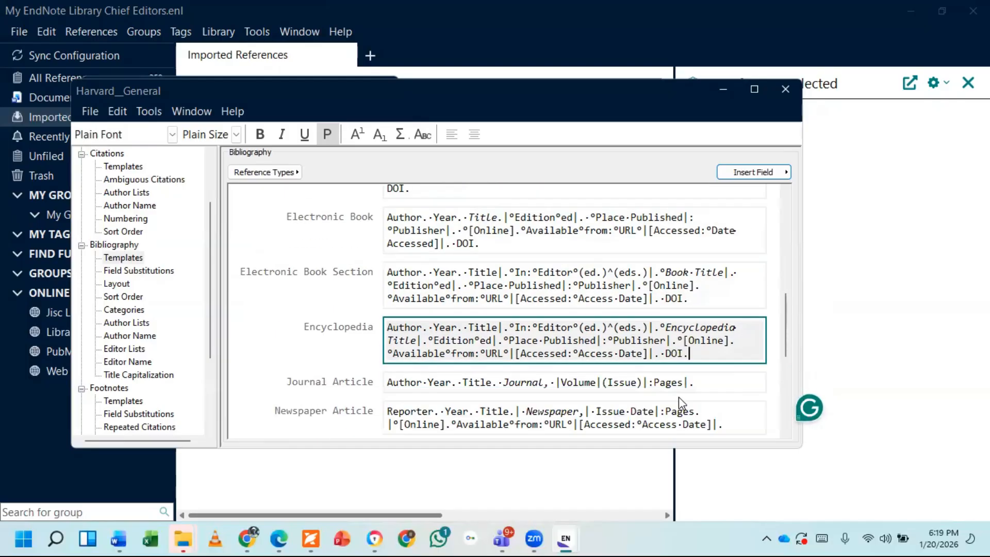
{"action": "left_click", "coordinate": [716, 380]}
{"action": "type", "text": "DOI."}
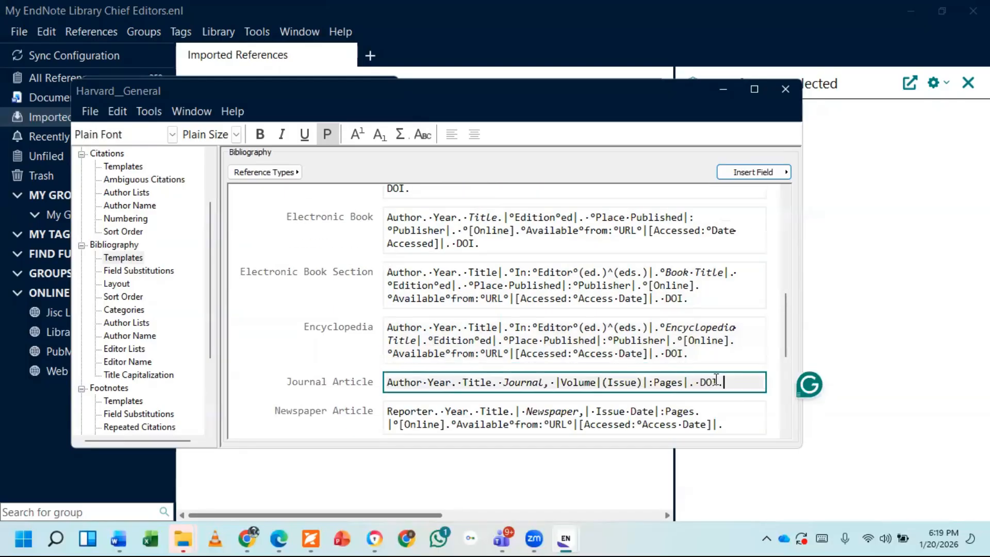
Append the copied DOI ending to the Report template, skipping the Newspaper Article and Press Release templates.
{"action": "scroll", "coordinate": [773, 420], "scroll_direction": "down", "scroll_amount": 1}
{"action": "left_click", "coordinate": [747, 395]}
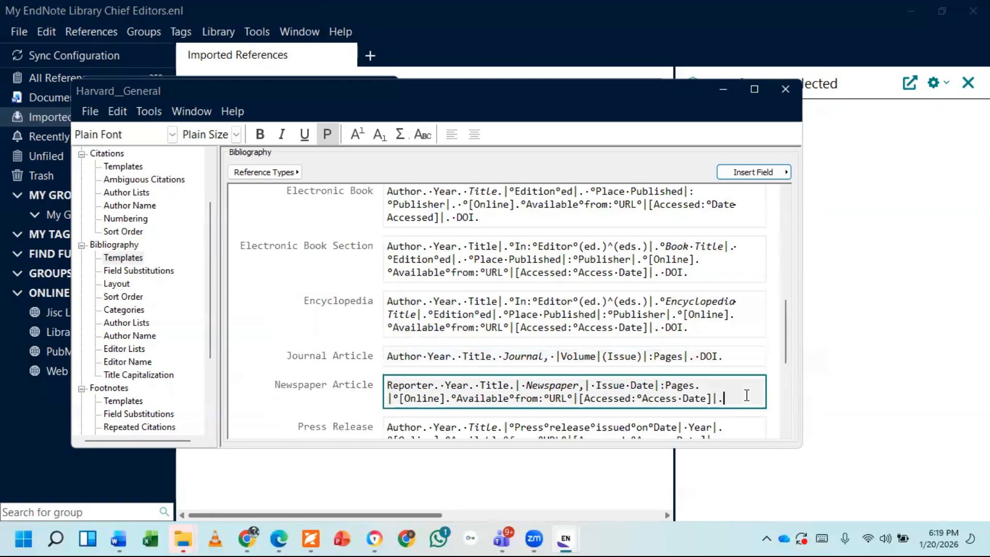
{"action": "scroll", "coordinate": [746, 395], "scroll_direction": "down", "scroll_amount": 3}
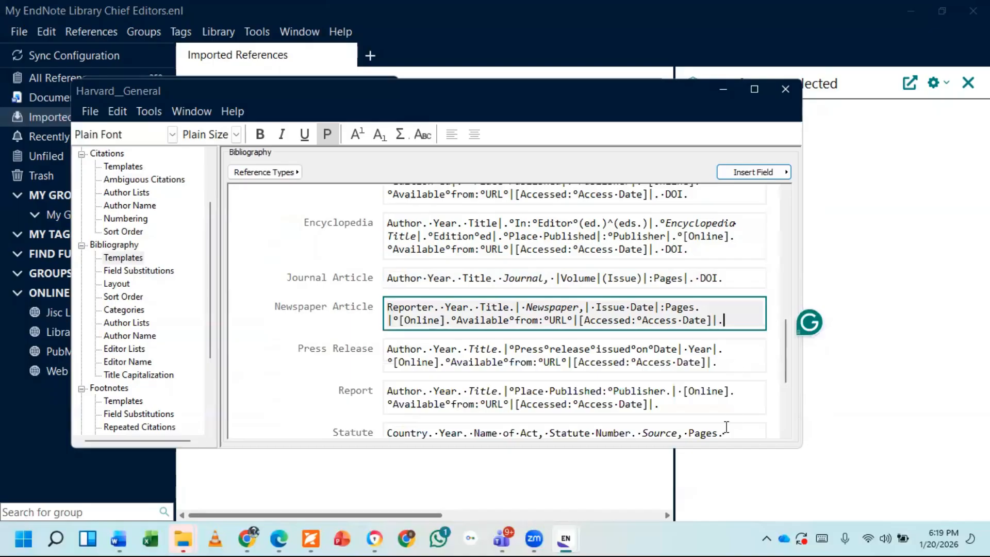
{"action": "left_click", "coordinate": [686, 405]}
{"action": "type", "text": "DOI."}
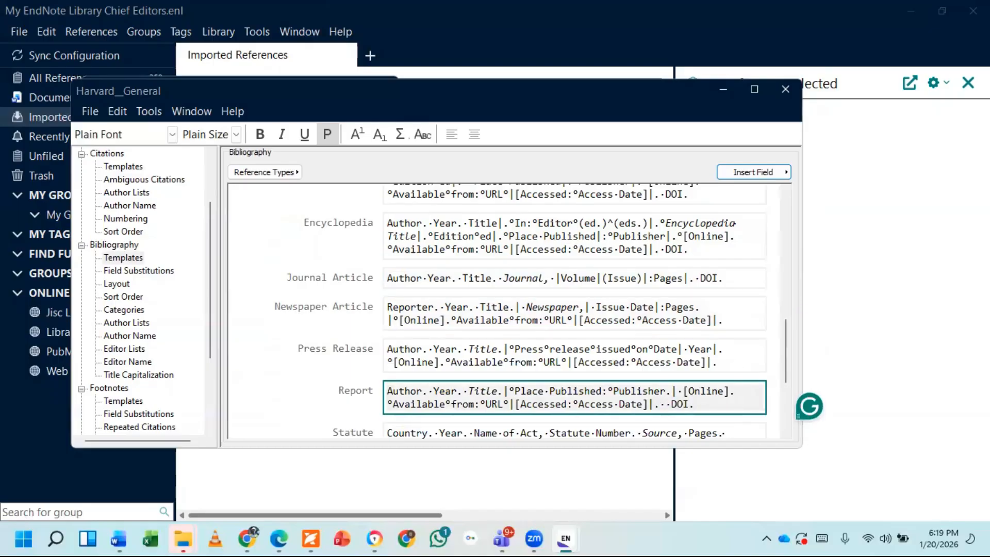
{"action": "scroll", "coordinate": [606, 402], "scroll_direction": "down", "scroll_amount": 2}
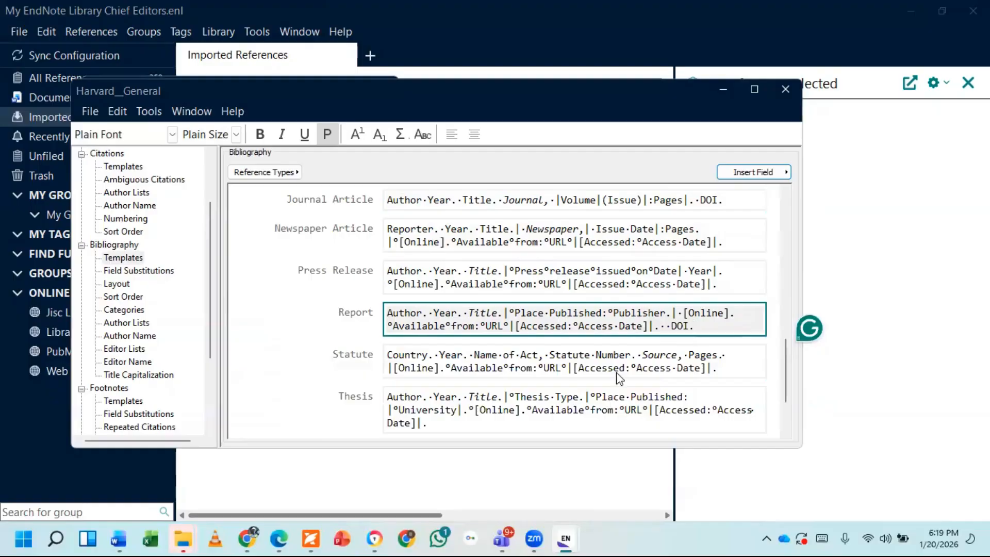
Remove the extra space before DOI in the Report template and append the copied DOI ending to the Thesis and Unpublished Work templates.
{"action": "left_click", "coordinate": [670, 325]}
{"action": "left_click", "coordinate": [669, 325]}
{"action": "scroll", "coordinate": [543, 365], "scroll_direction": "down", "scroll_amount": 1}
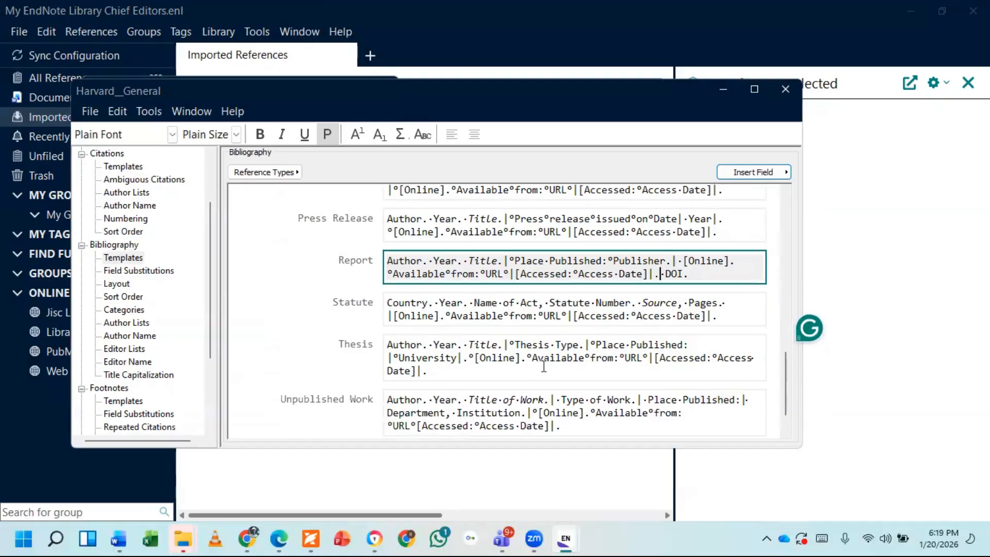
{"action": "left_click", "coordinate": [596, 373]}
{"action": "key", "text": "ctrl+v"}
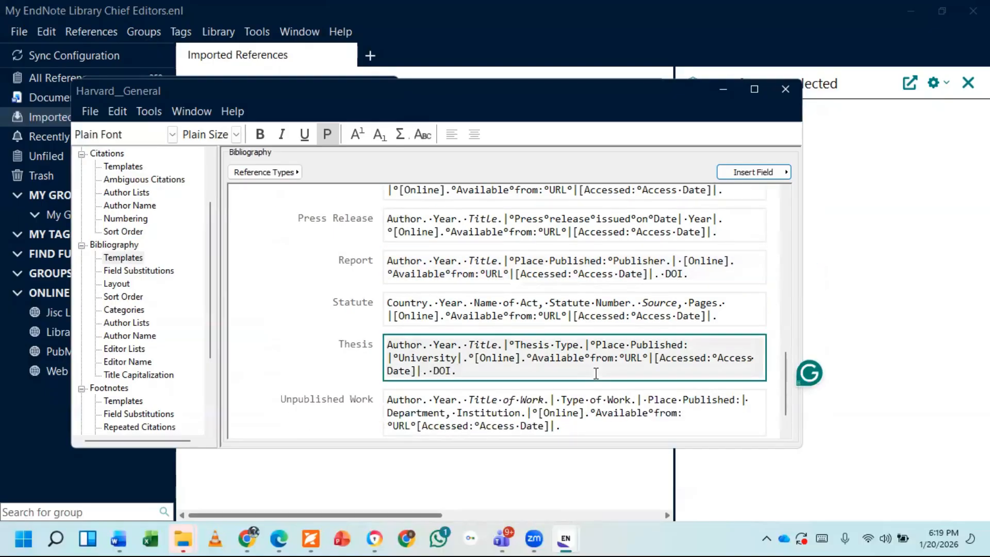
{"action": "scroll", "coordinate": [593, 379], "scroll_direction": "down", "scroll_amount": 1}
{"action": "left_click", "coordinate": [582, 388]}
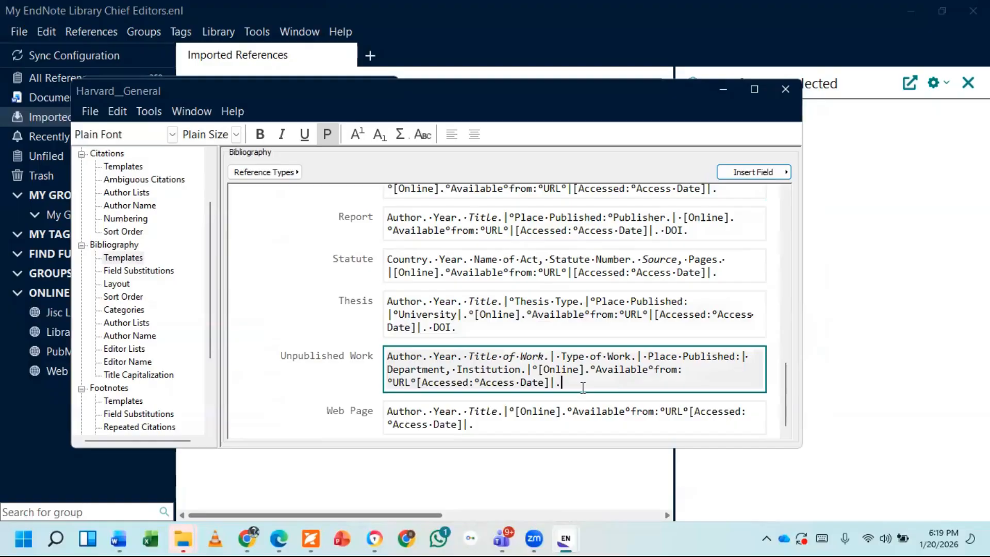
{"action": "key", "text": "ctrl+v"}
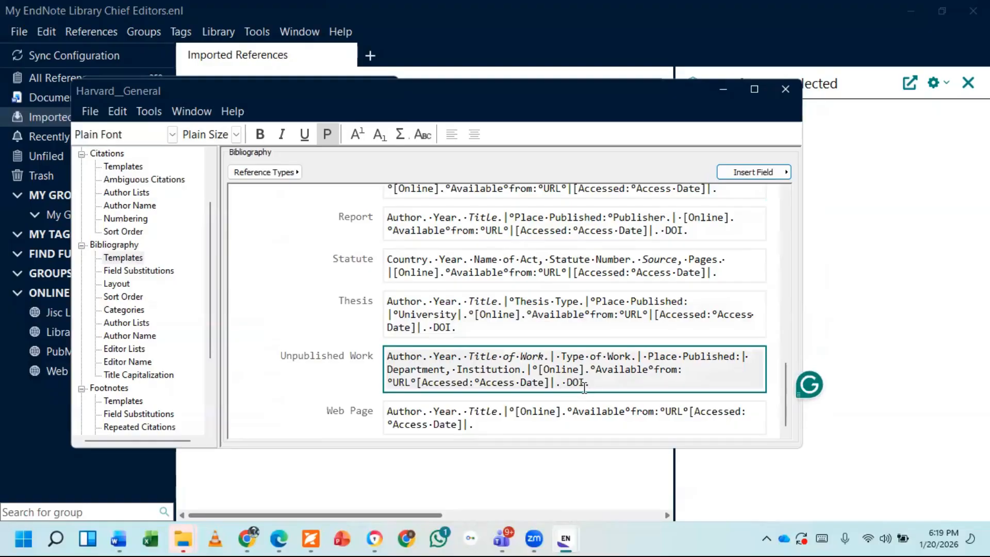
Leave the Web Page template without a DOI and add Online Database as a reference type in the bibliography templates.
{"action": "left_click", "coordinate": [495, 425]}
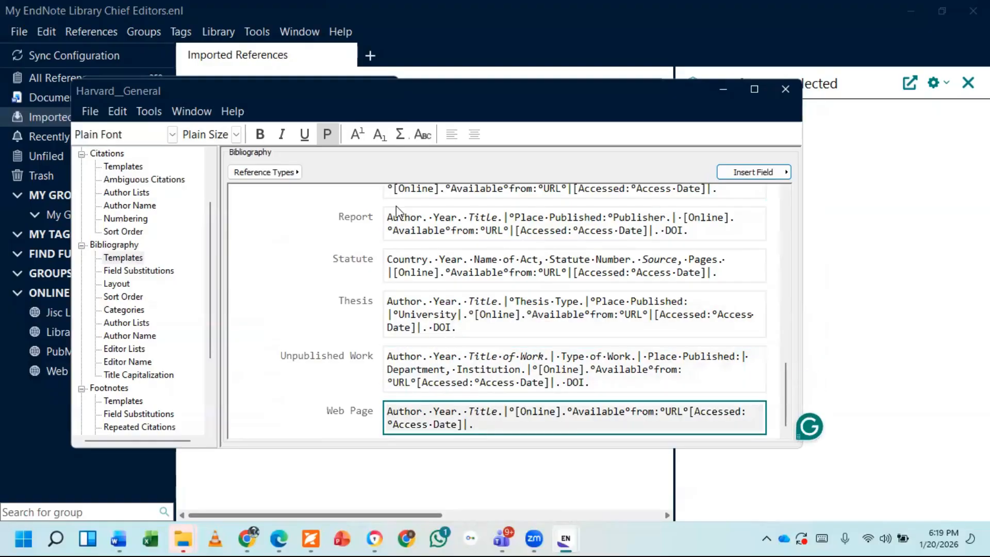
{"action": "scroll", "coordinate": [695, 292], "scroll_direction": "up", "scroll_amount": 3}
{"action": "scroll", "coordinate": [635, 282], "scroll_direction": "up", "scroll_amount": 6}
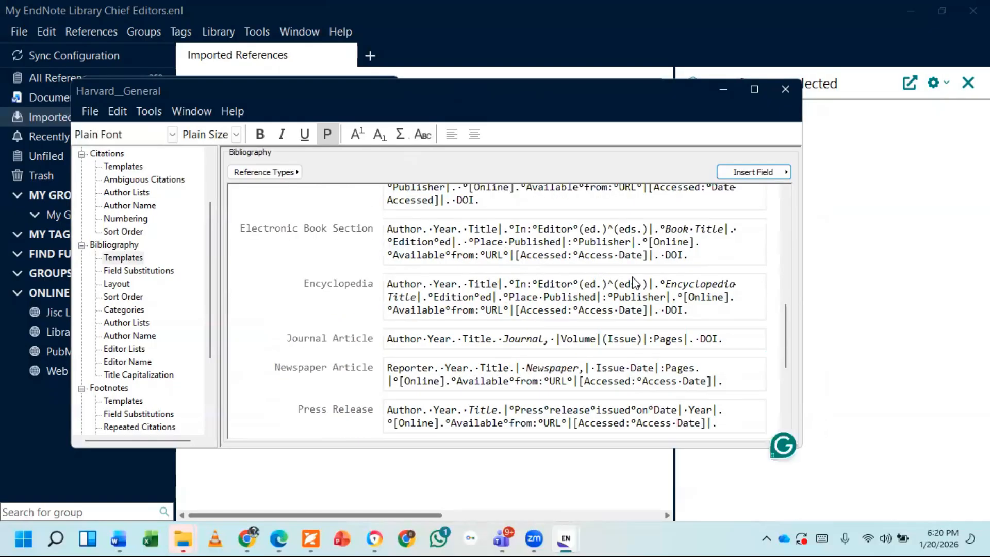
{"action": "scroll", "coordinate": [619, 292], "scroll_direction": "down", "scroll_amount": 10}
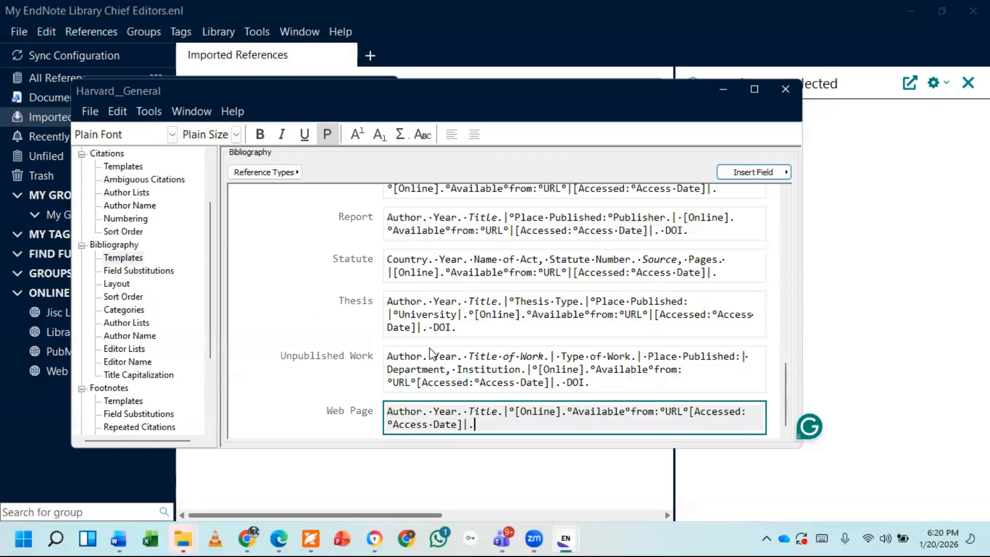
{"action": "left_click", "coordinate": [273, 175]}
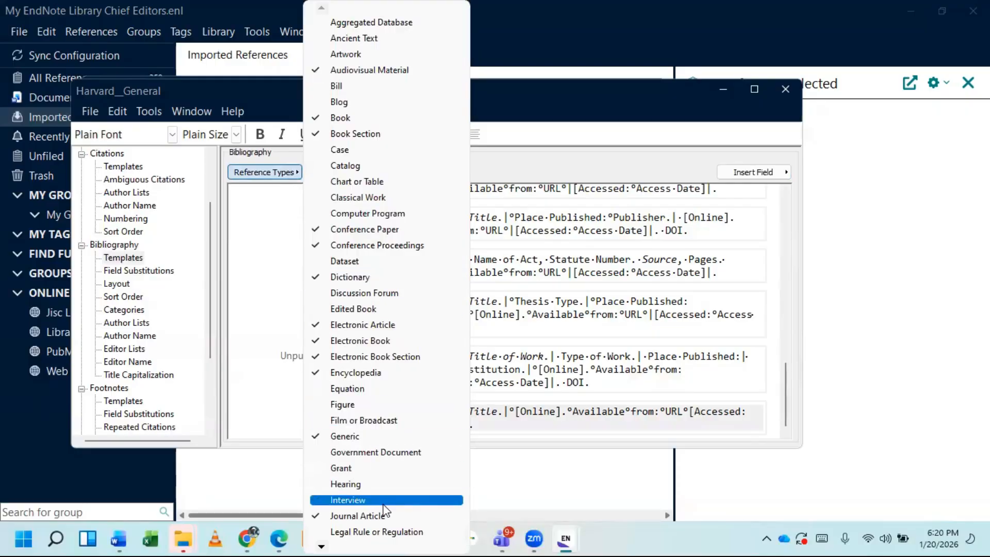
{"action": "mouse_move", "coordinate": [322, 541]}
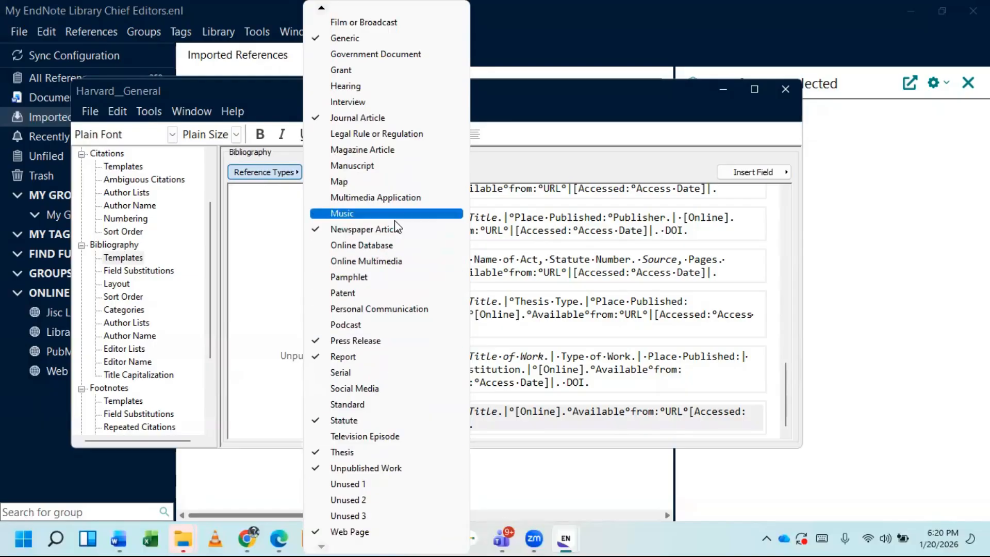
{"action": "left_click", "coordinate": [385, 248]}
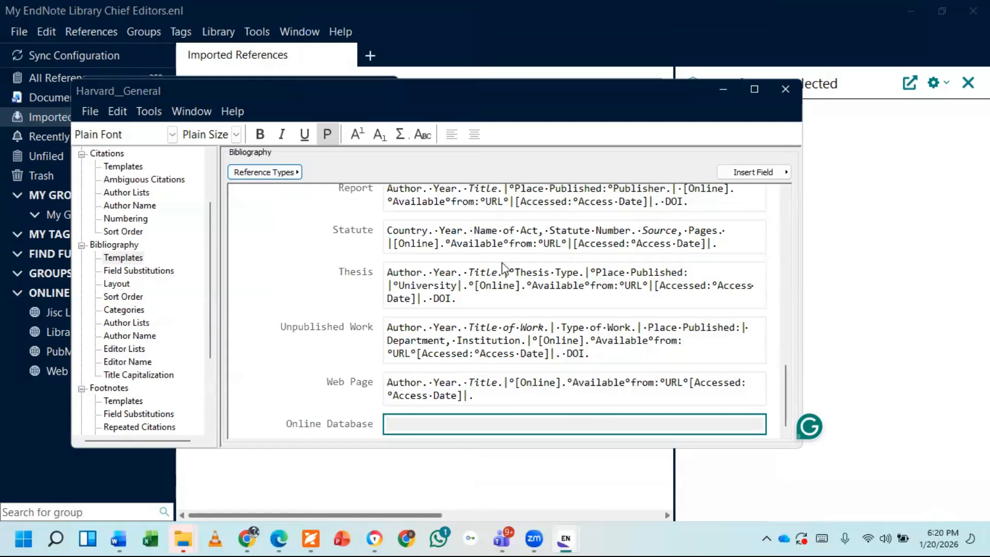
Fill the Online Database template from the Report template as "Author. Year. Title.| Place Published: | [Online]. Available from: URL |. DOI.".
{"action": "scroll", "coordinate": [471, 330], "scroll_direction": "up", "scroll_amount": 1}
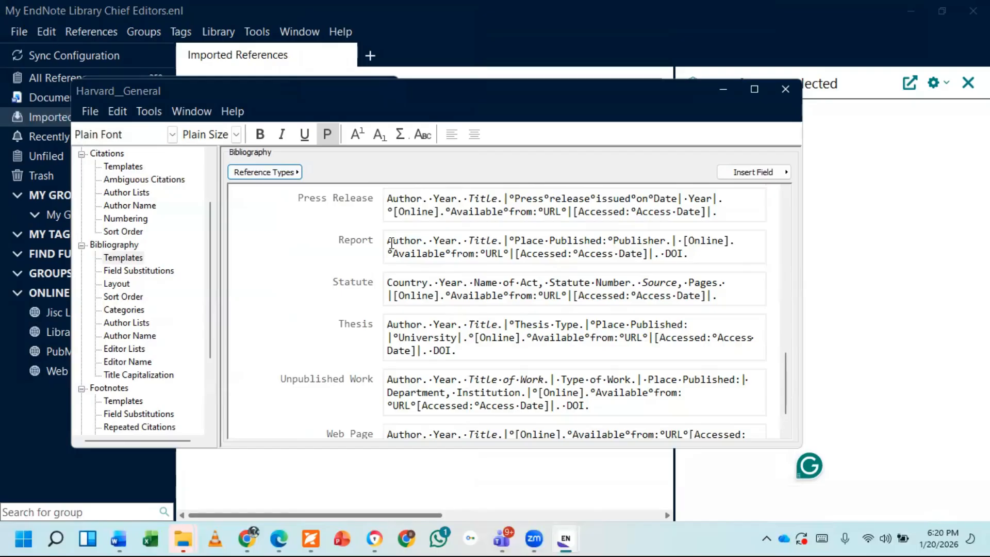
{"action": "left_click_drag", "start_coordinate": [391, 237], "coordinate": [721, 259]}
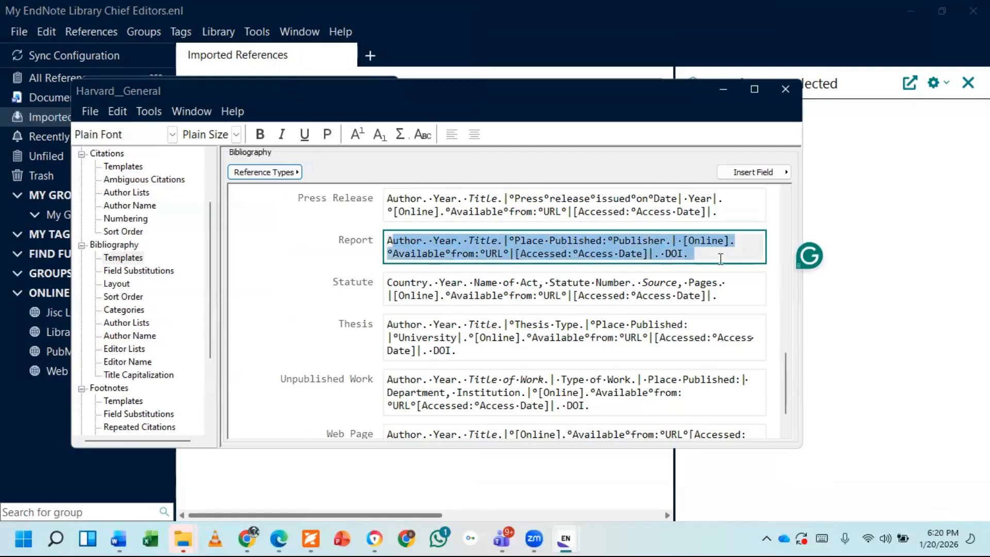
{"action": "scroll", "coordinate": [722, 266], "scroll_direction": "down", "scroll_amount": 2}
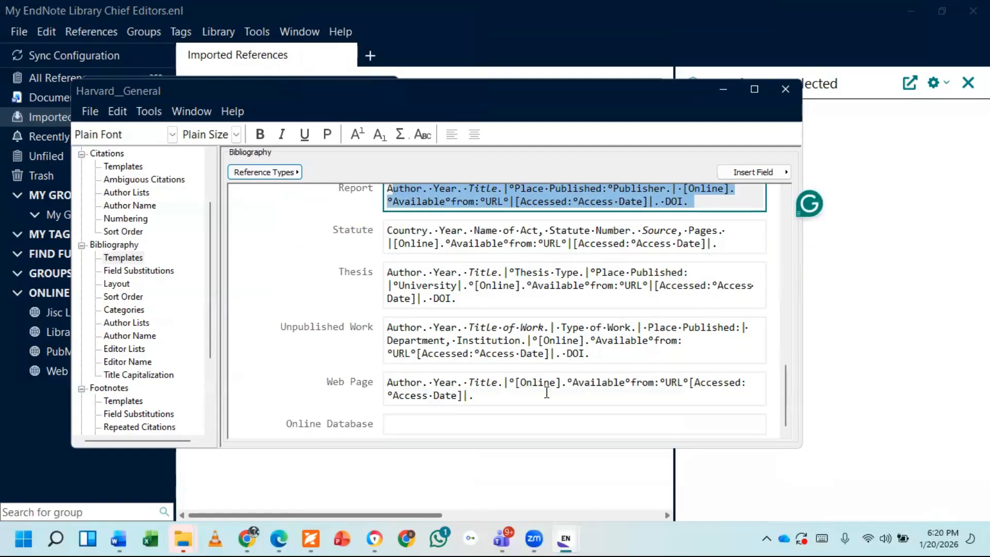
{"action": "scroll", "coordinate": [577, 338], "scroll_direction": "up", "scroll_amount": 3}
{"action": "left_click", "coordinate": [388, 268]}
{"action": "left_click_drag", "start_coordinate": [388, 268], "coordinate": [734, 281]}
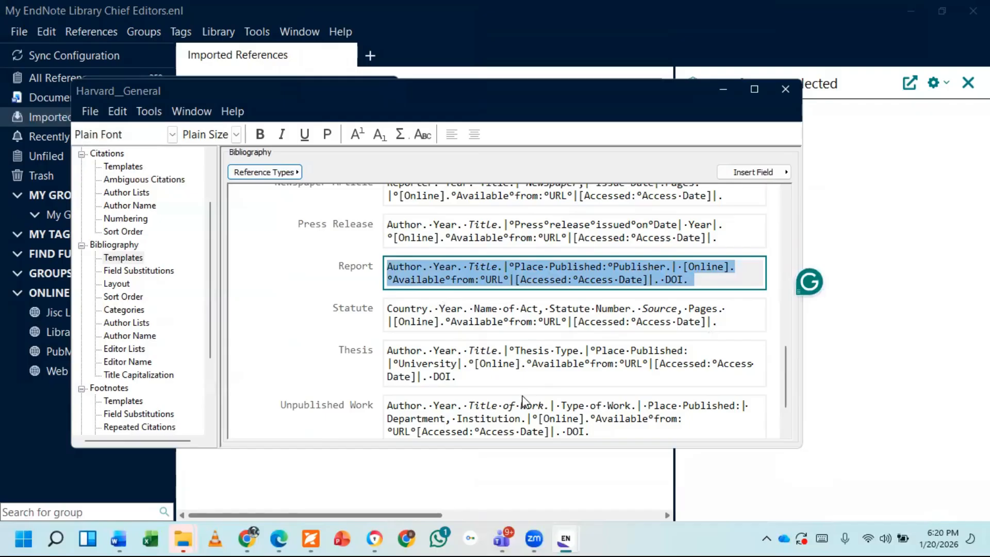
{"action": "scroll", "coordinate": [523, 403], "scroll_direction": "down", "scroll_amount": 3}
{"action": "left_click", "coordinate": [425, 418]}
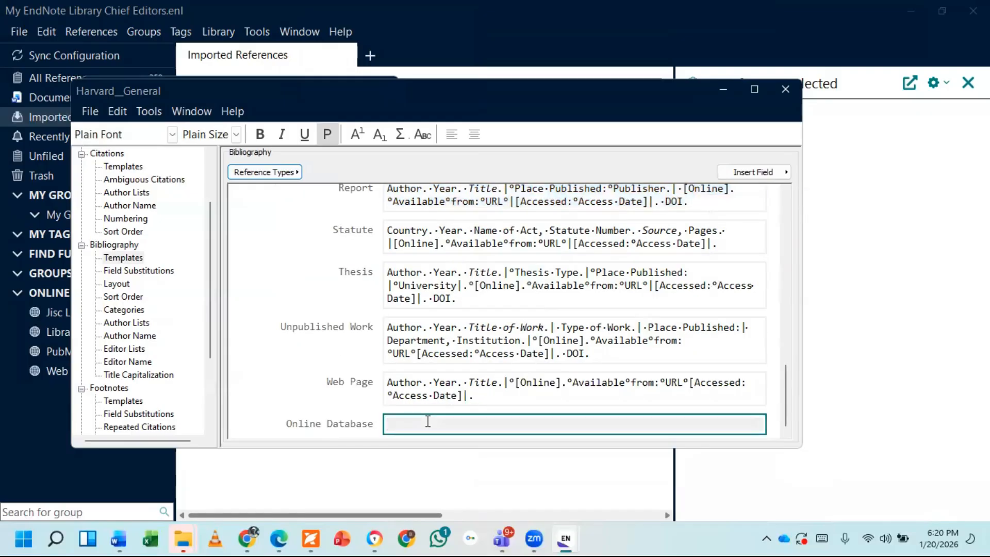
{"action": "type", "text": "Author. Year. Title.| Place Published: | [Online]. Available from: URL |. DOI."}
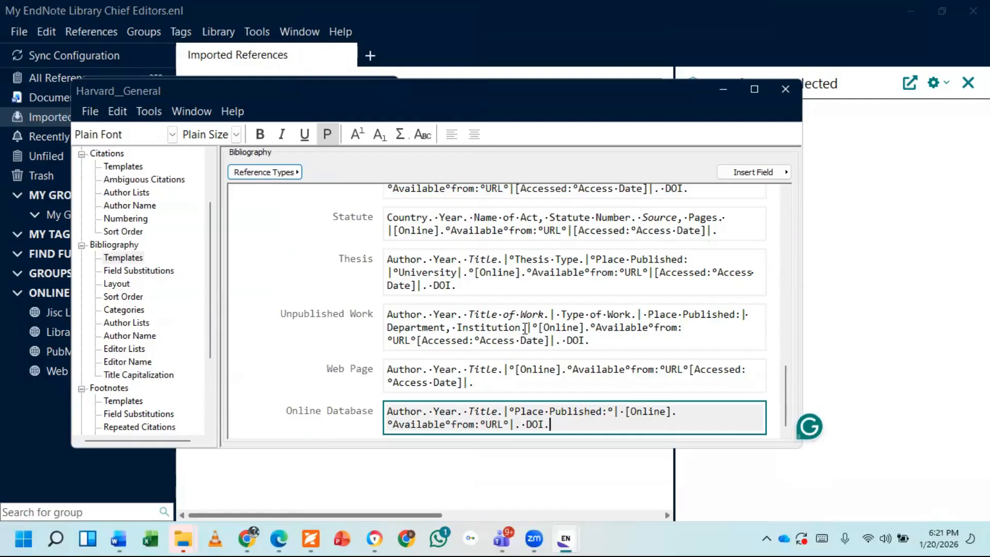
Insert ", Publisher." directly after [Online] in the Online Database template, replacing the full stop there.
{"action": "left_click_drag", "start_coordinate": [525, 328], "coordinate": [453, 335]}
{"action": "left_click_drag", "start_coordinate": [525, 328], "coordinate": [451, 326]}
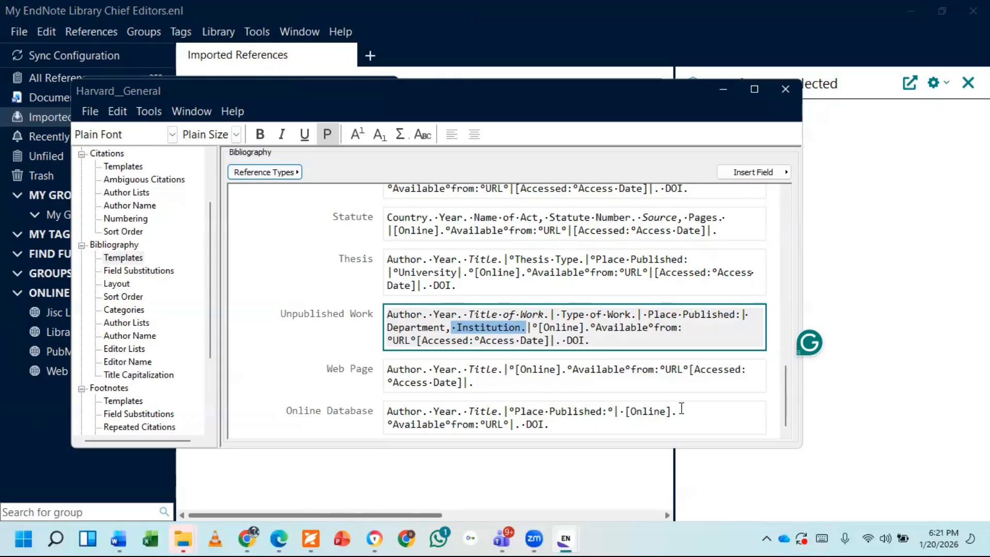
{"action": "left_click", "coordinate": [681, 409]}
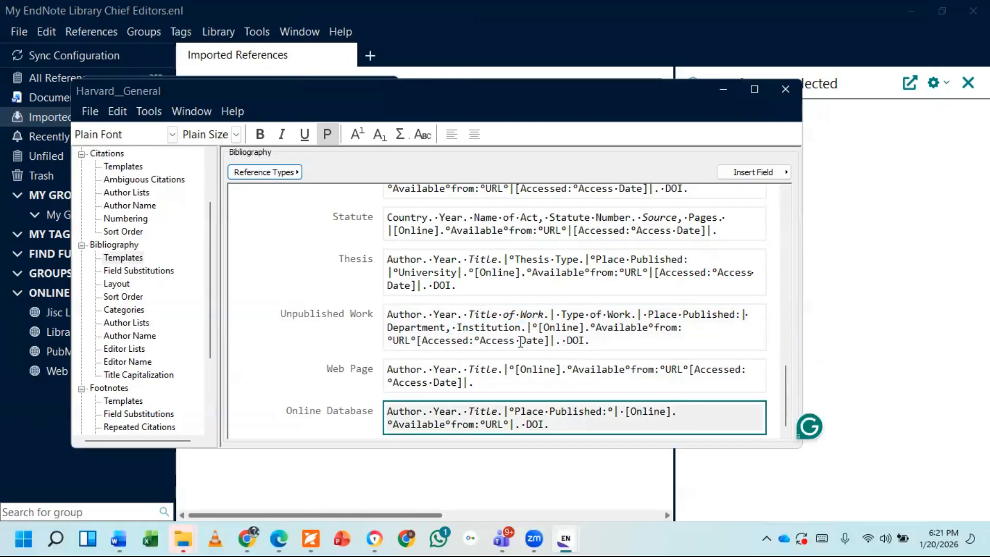
{"action": "type", "text": "Publisher."}
{"action": "key", "text": "BackSpace"}
{"action": "type", "text": ","}
{"action": "left_click", "coordinate": [753, 412]}
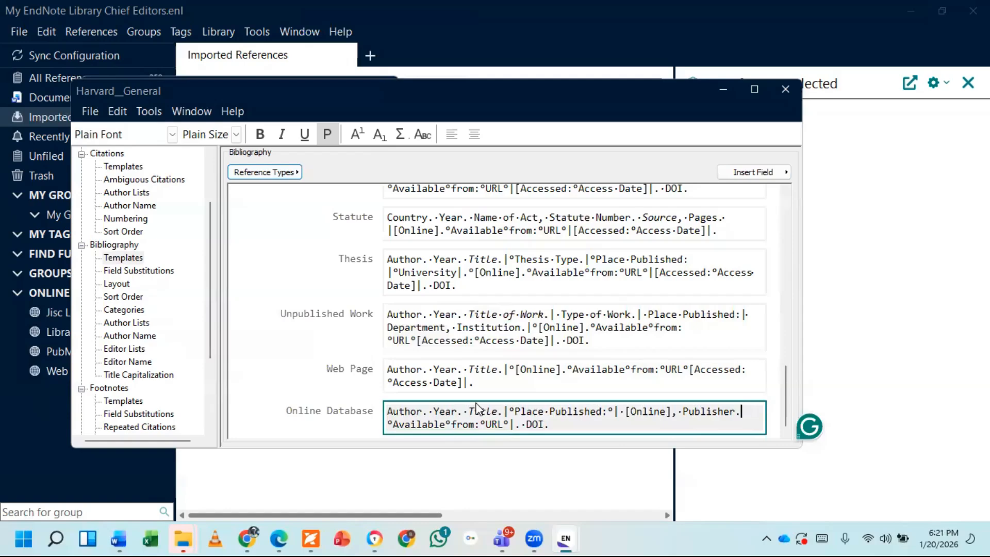
Save the edited style as a new style named Harvard General Altered version.
{"action": "scroll", "coordinate": [454, 309], "scroll_direction": "up", "scroll_amount": 2}
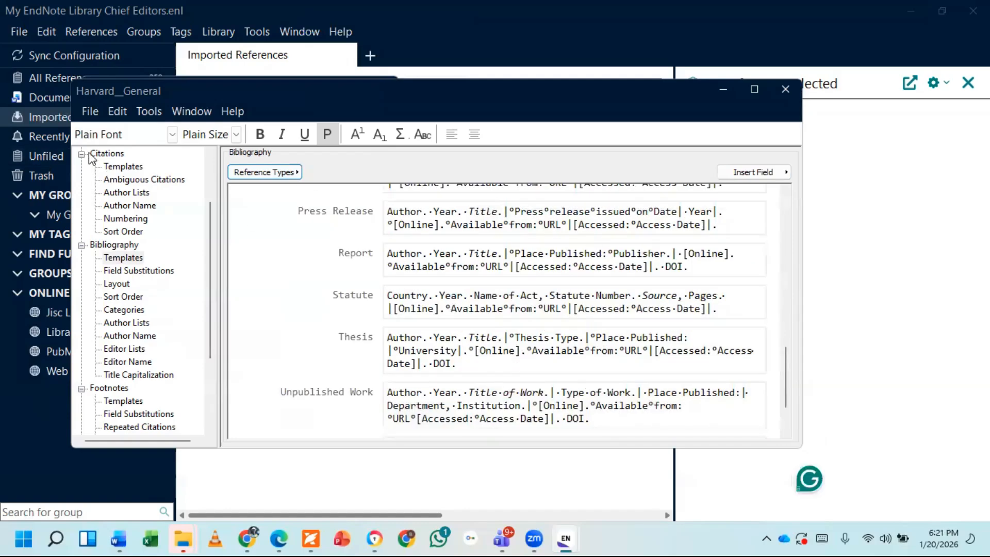
{"action": "left_click", "coordinate": [86, 114]}
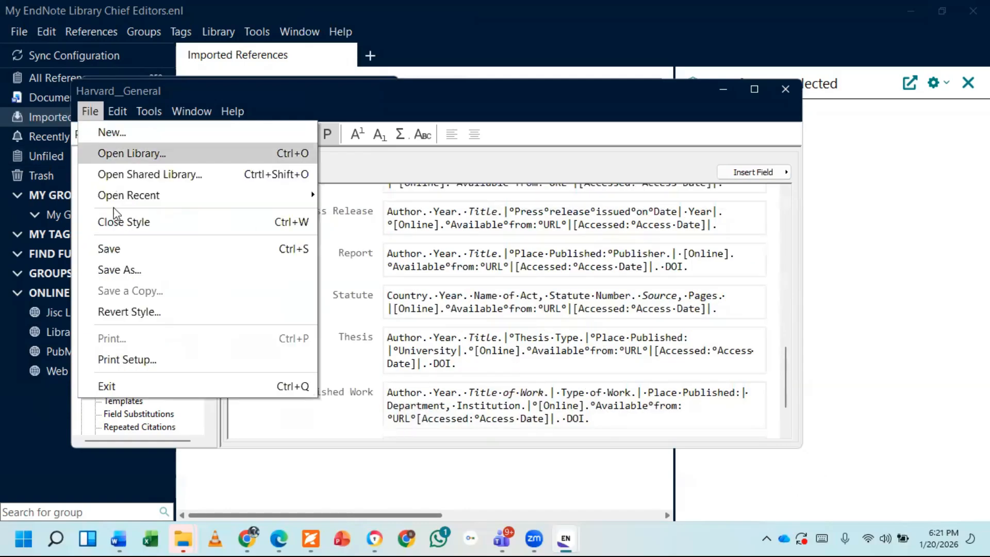
{"action": "left_click", "coordinate": [127, 268]}
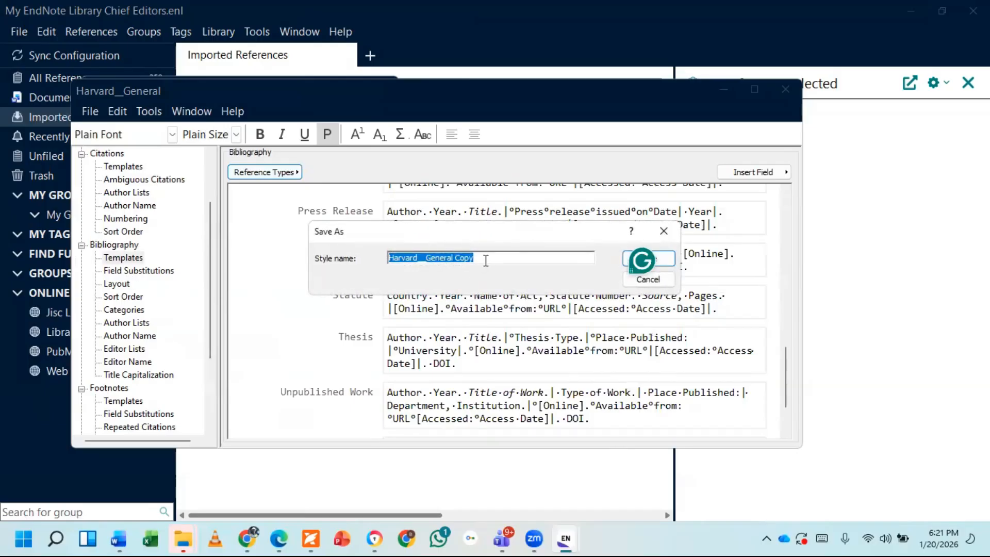
{"action": "left_click", "coordinate": [486, 258]}
{"action": "key", "text": "BackSpace"}
{"action": "key", "text": "BackSpace"}
{"action": "key", "text": "BackSpace"}
{"action": "key", "text": "BackSpace"}
{"action": "type", "text": "A"}
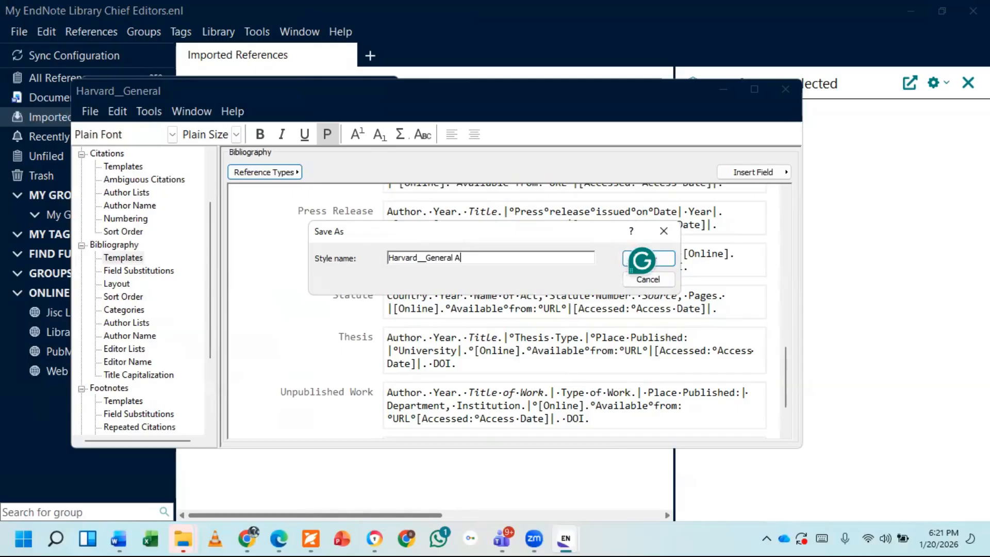
{"action": "type", "text": "ltered version"}
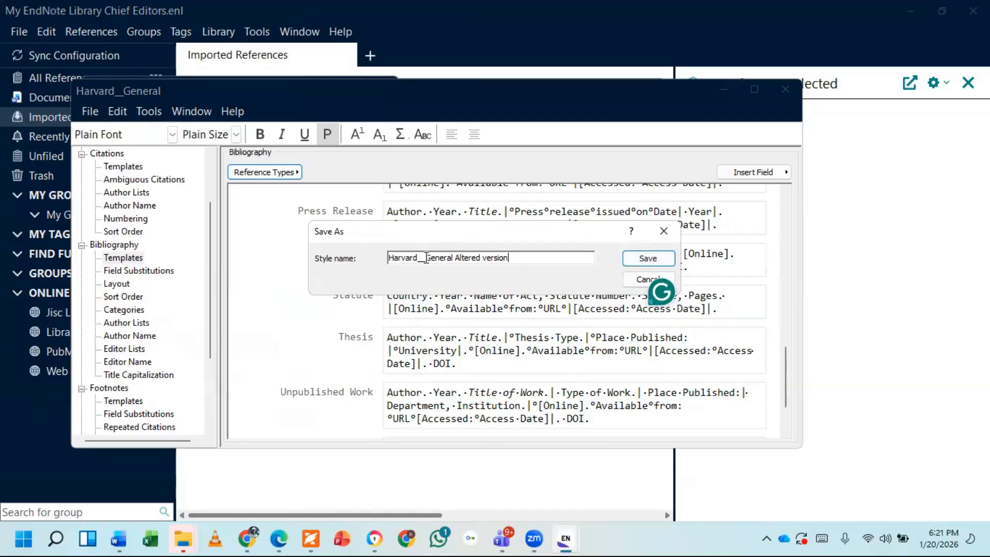
{"action": "key", "text": "BackSpace"}
{"action": "key", "text": "BackSpace"}
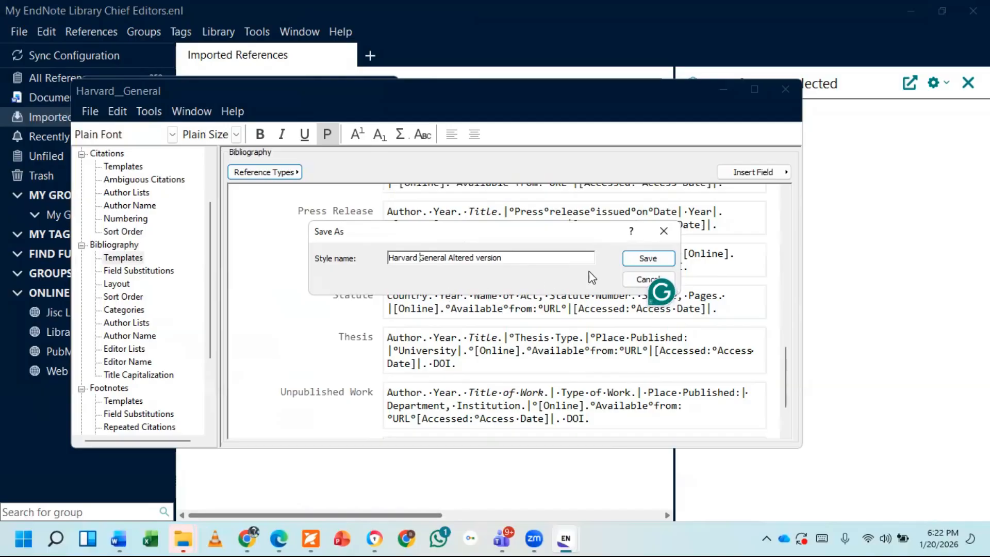
{"action": "left_click", "coordinate": [647, 258]}
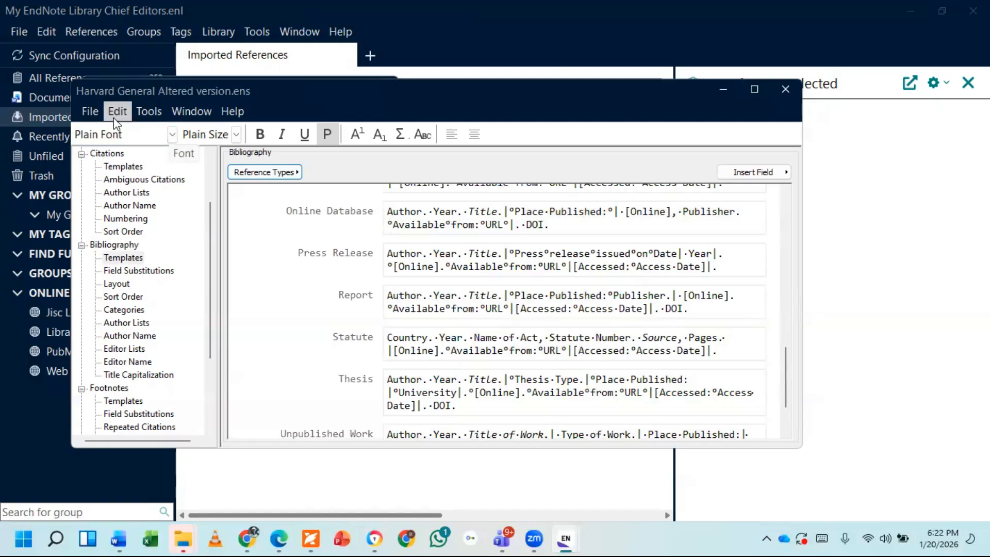
Close the style being edited, and select Harvard General Altered version in the style list to check its details.
{"action": "left_click", "coordinate": [89, 112]}
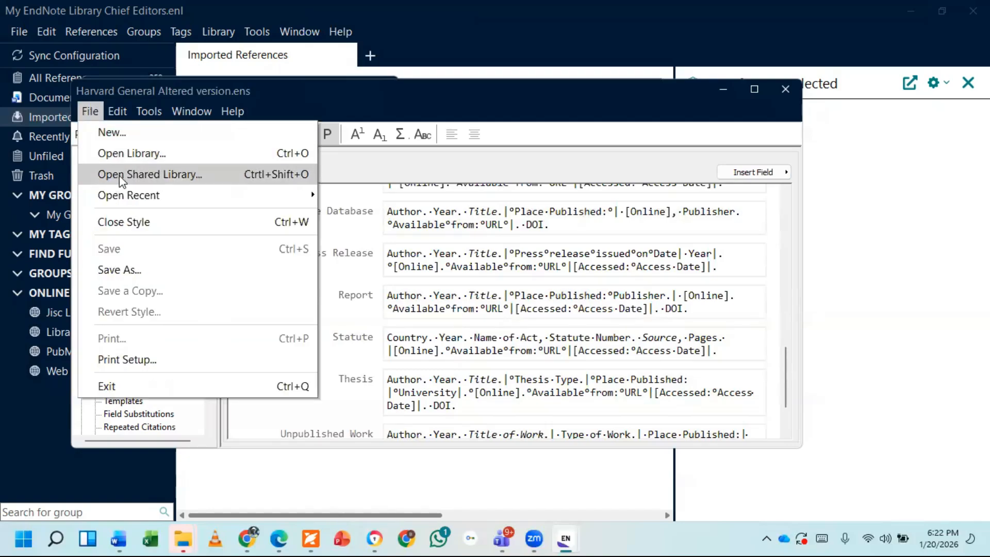
{"action": "left_click", "coordinate": [135, 223]}
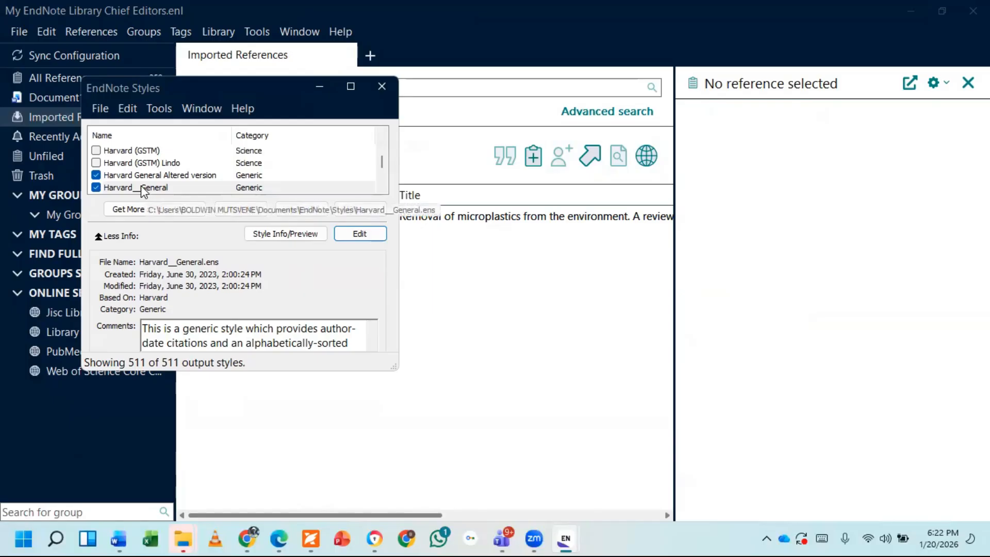
{"action": "left_click", "coordinate": [158, 175]}
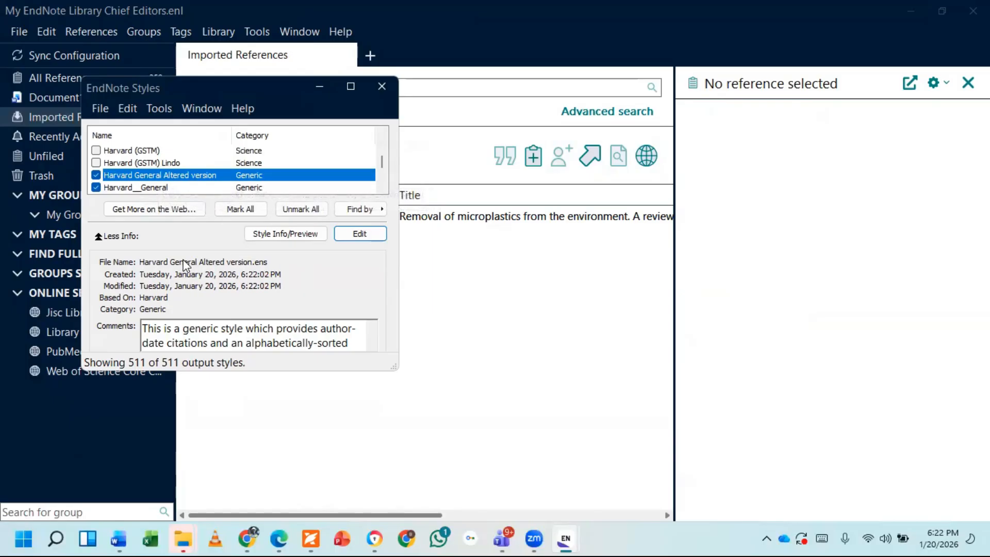
{"action": "right_click", "coordinate": [179, 177]}
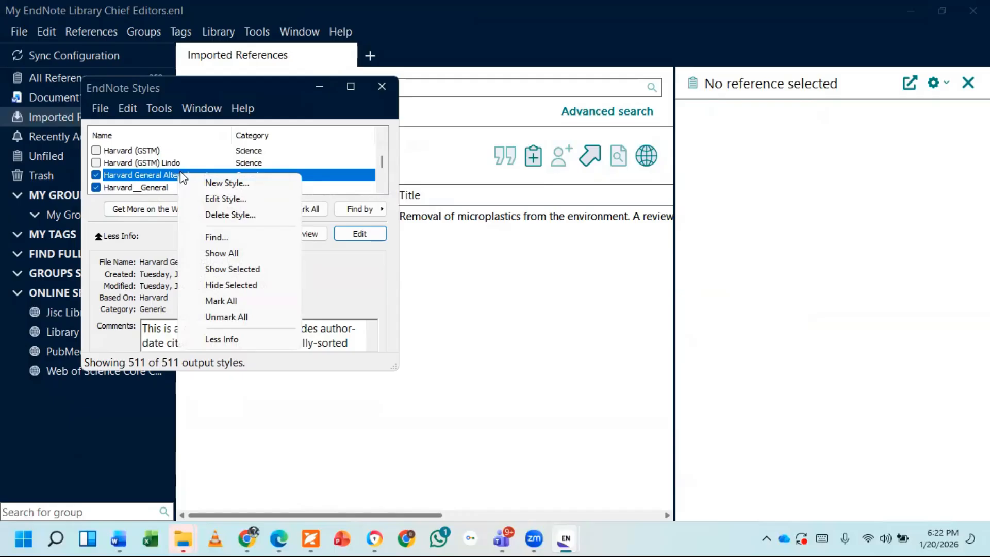
{"action": "left_click", "coordinate": [502, 358]}
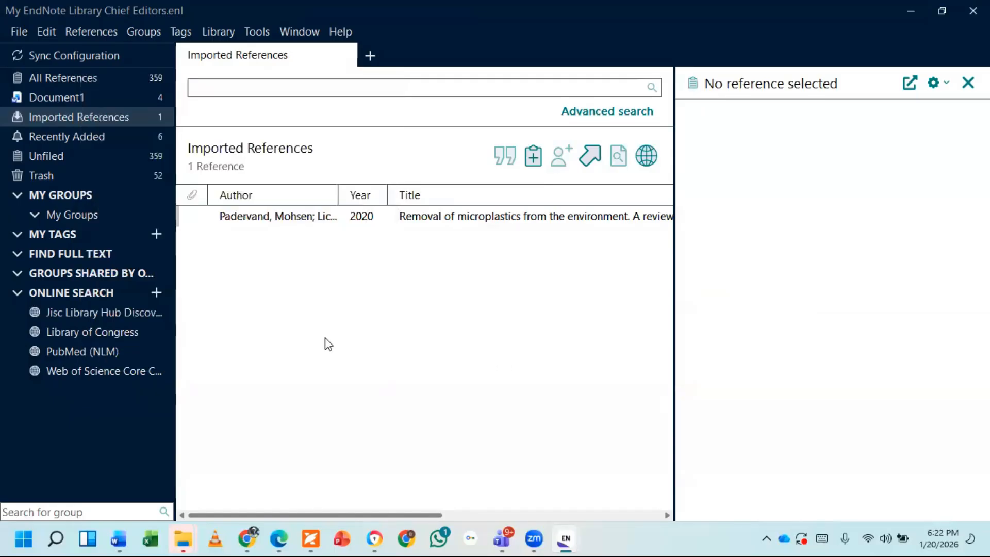
Switch to the Word document and set its EndNote bibliography style to Harvard General Altered version.
{"action": "left_click", "coordinate": [269, 226]}
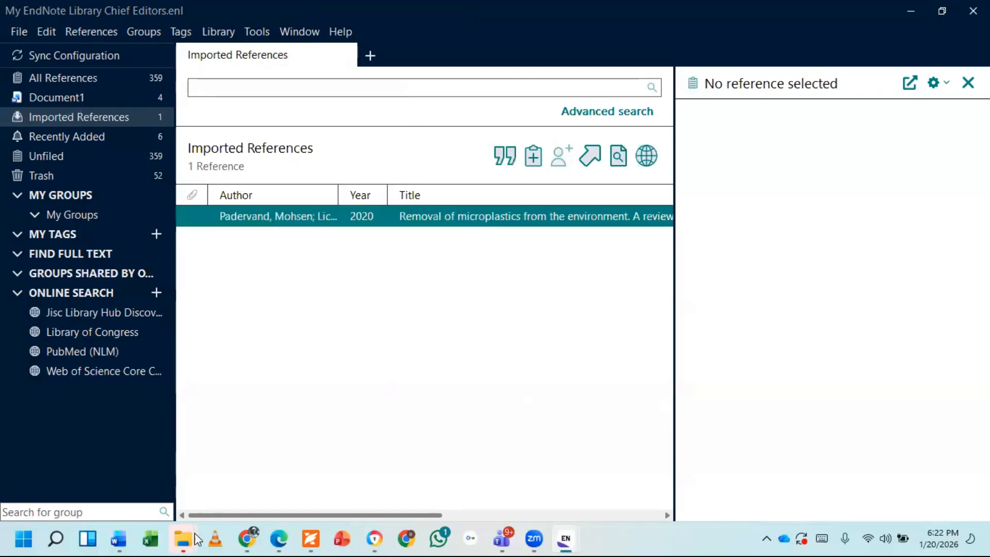
{"action": "left_click", "coordinate": [120, 539]}
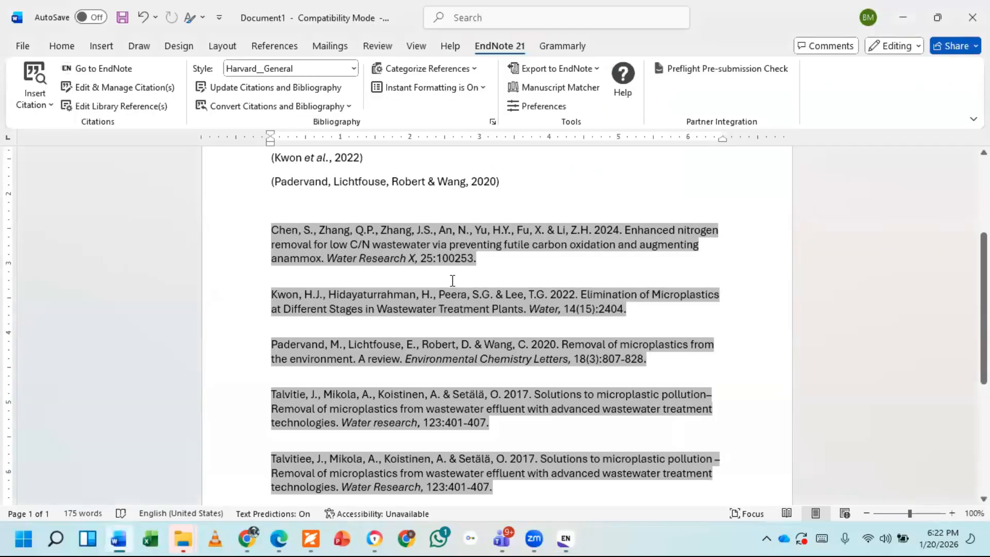
{"action": "left_click", "coordinate": [351, 67]}
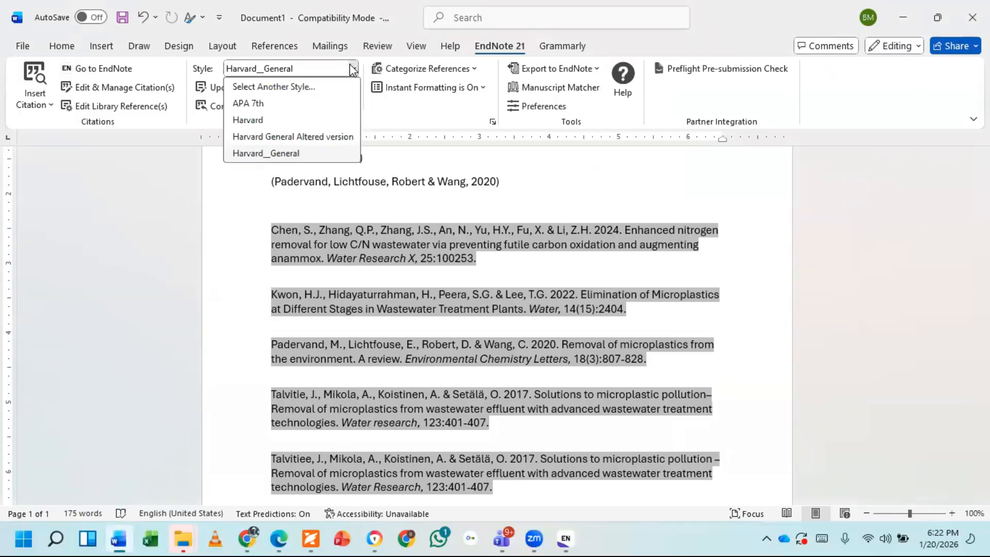
{"action": "left_click", "coordinate": [308, 137]}
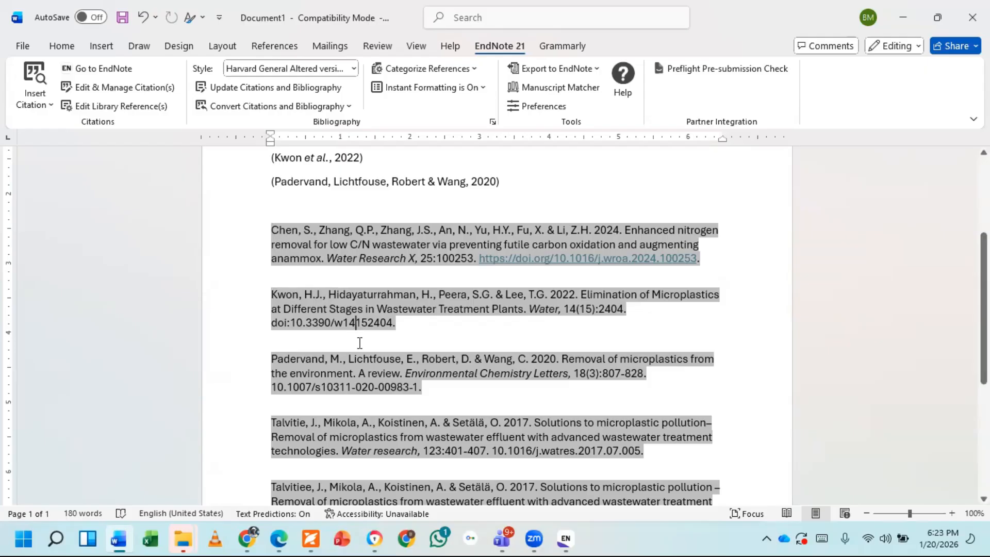
Switch the document's bibliography to the Harvard style to compare its entries, and return it to Harvard General Altered version.
{"action": "scroll", "coordinate": [405, 385], "scroll_direction": "down", "scroll_amount": 1}
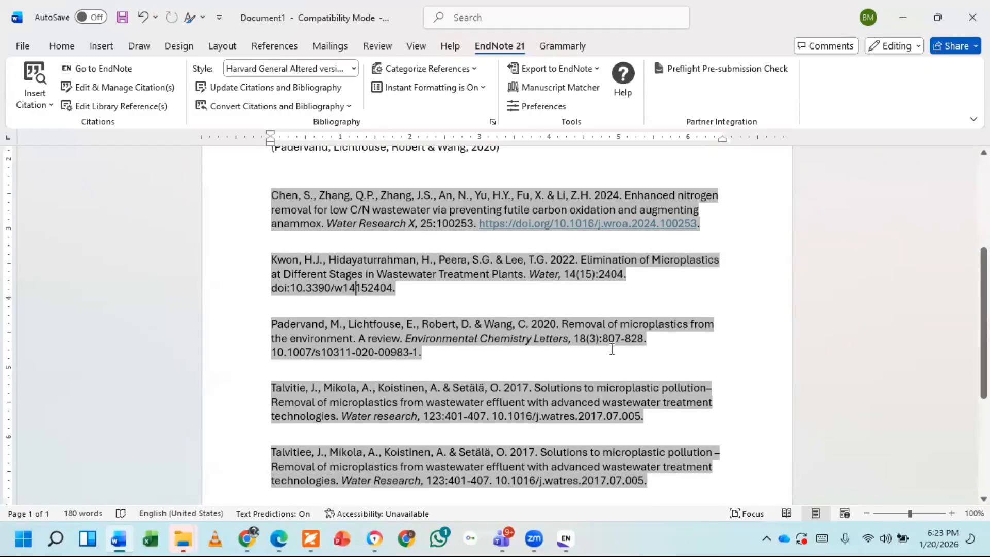
{"action": "scroll", "coordinate": [609, 363], "scroll_direction": "down", "scroll_amount": 1}
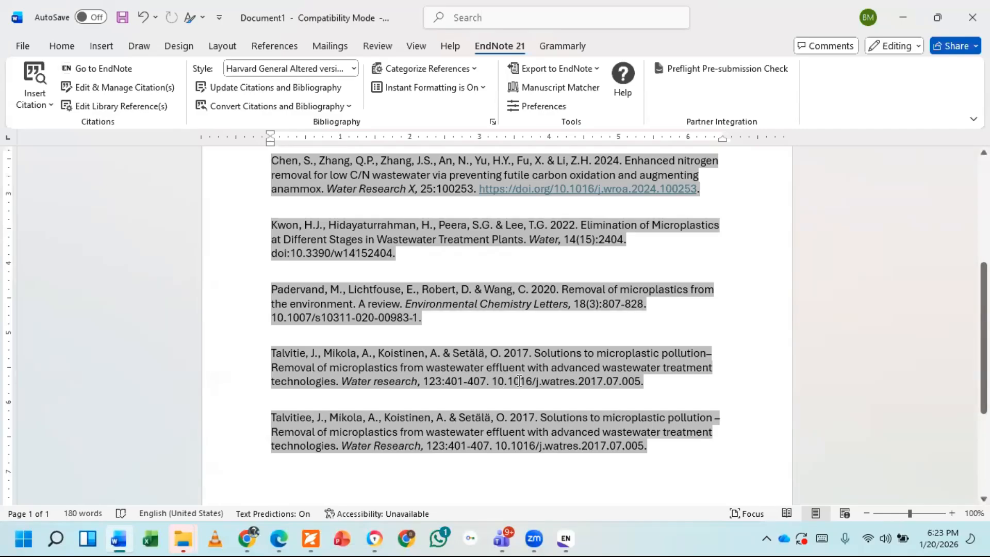
{"action": "scroll", "coordinate": [581, 353], "scroll_direction": "down", "scroll_amount": 3}
{"action": "left_click", "coordinate": [521, 277]}
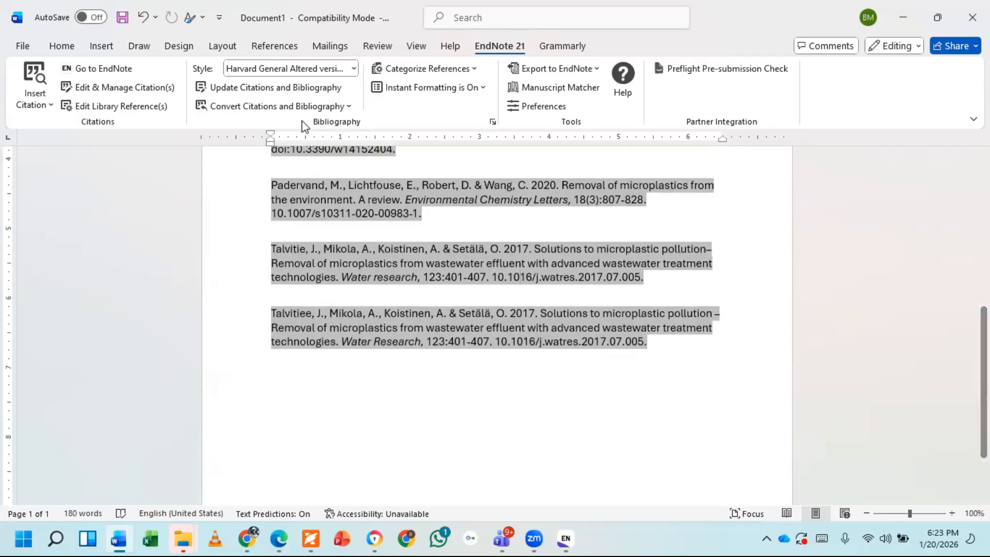
{"action": "left_click", "coordinate": [351, 71]}
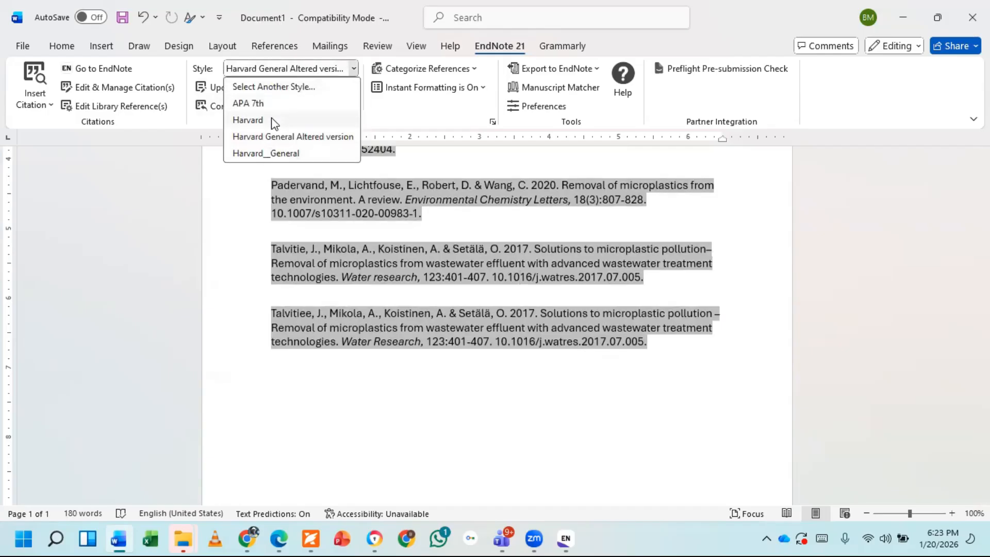
{"action": "left_click", "coordinate": [248, 120]}
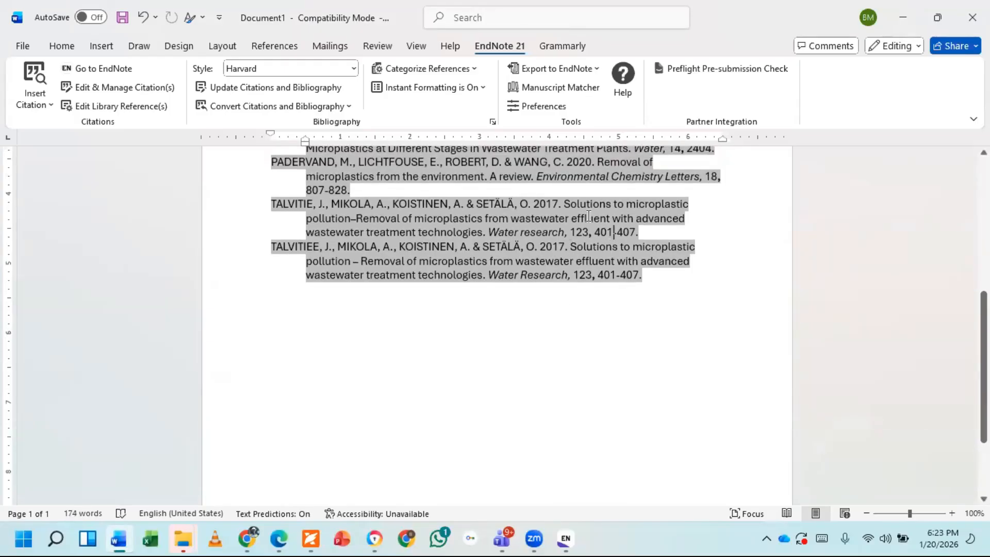
{"action": "scroll", "coordinate": [588, 215], "scroll_direction": "up", "scroll_amount": 2}
{"action": "left_click", "coordinate": [354, 69]}
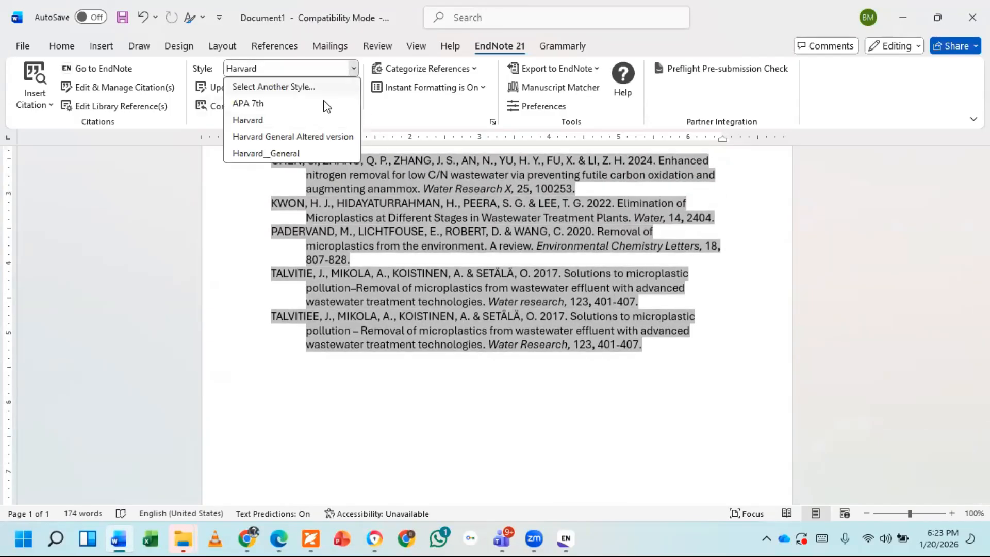
{"action": "left_click", "coordinate": [293, 138]}
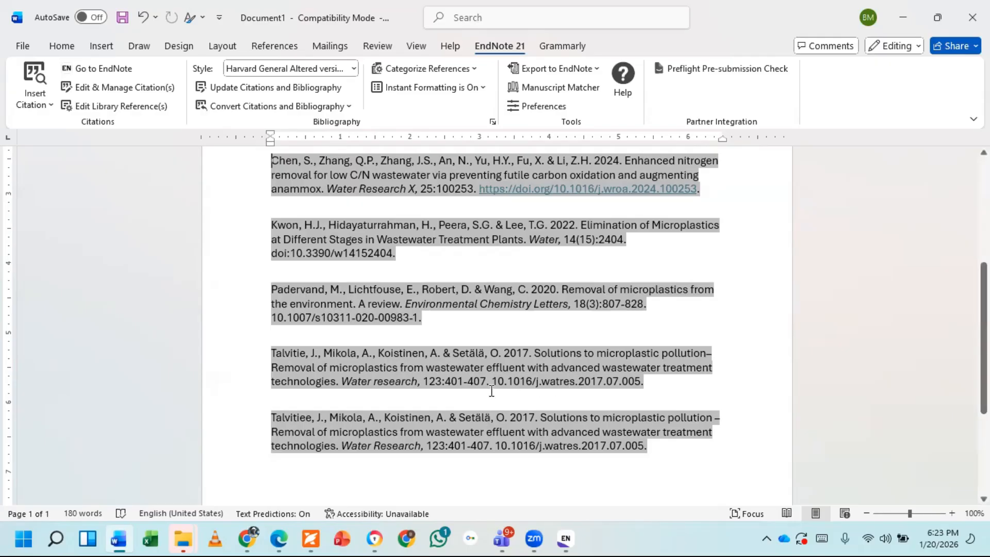
Switch to EndNote, open Harvard General Altered version for editing, and remove the full stop after DOI in the Generic bibliography template.
{"action": "left_click", "coordinate": [556, 535]}
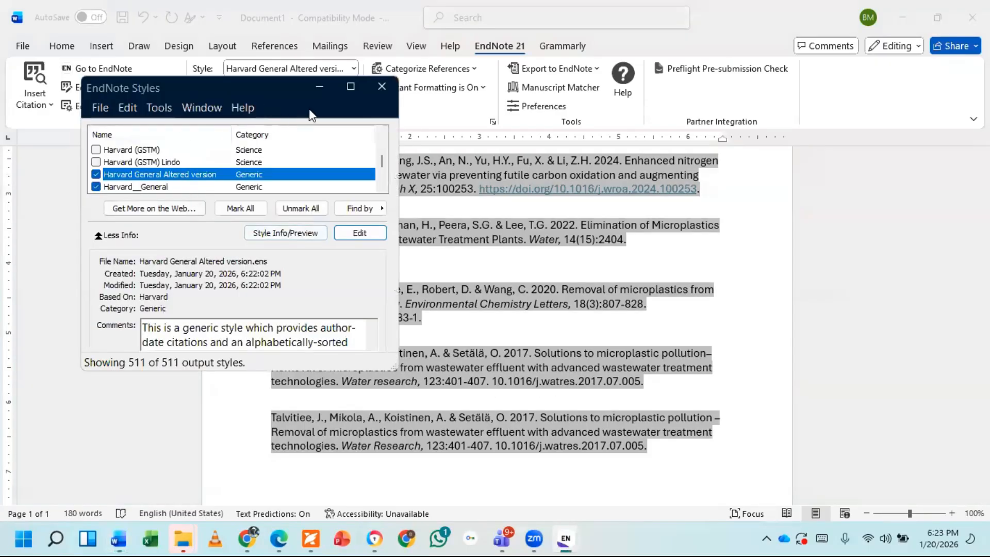
{"action": "left_click", "coordinate": [360, 233]}
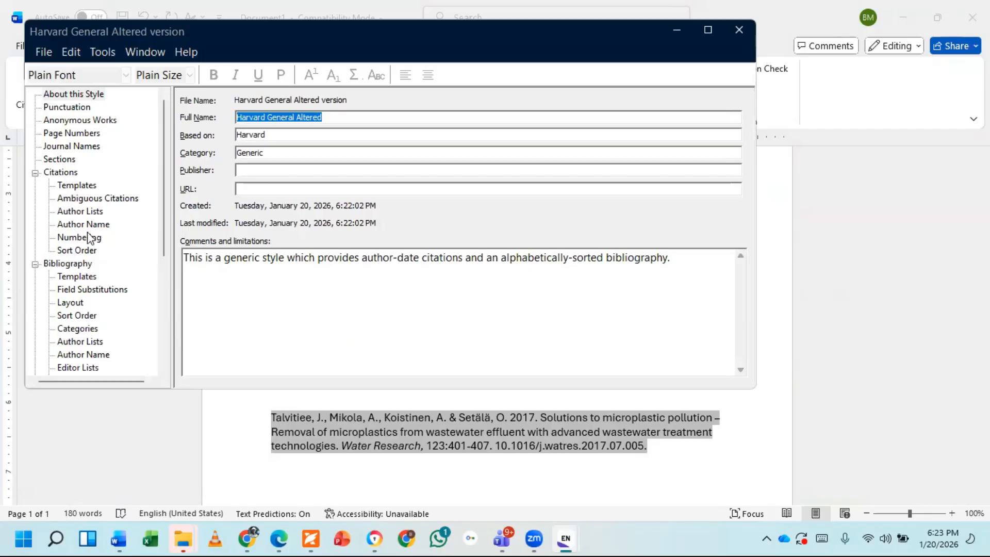
{"action": "left_click", "coordinate": [73, 276]}
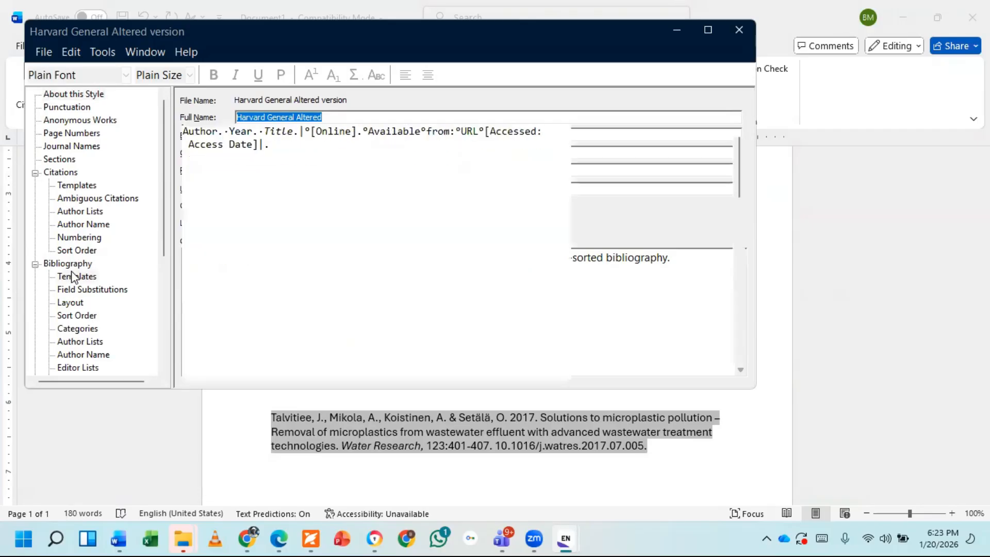
{"action": "left_click", "coordinate": [638, 162]}
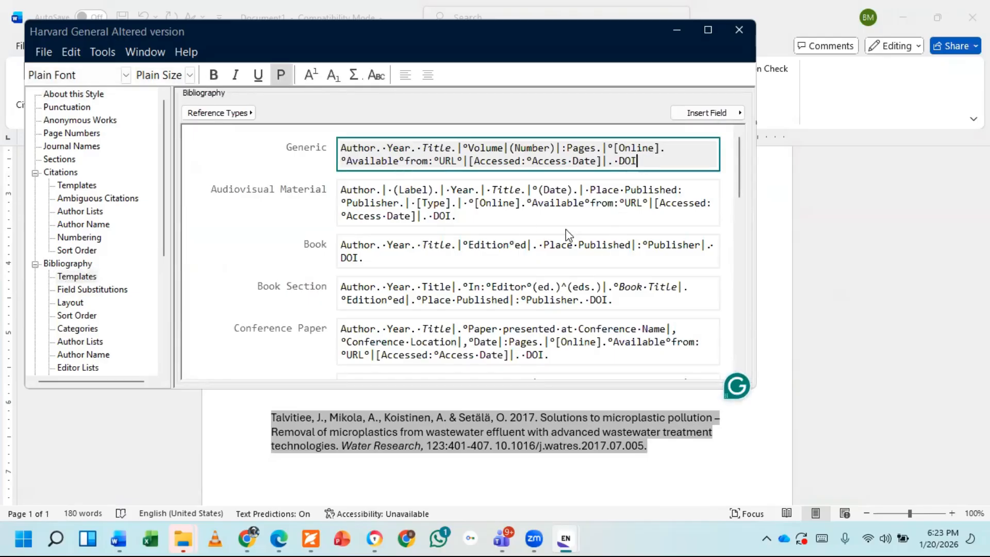
Remove the full stop after DOI in the Audiovisual Material, Book, Book Section and Conference Paper templates.
{"action": "left_click", "coordinate": [499, 220]}
{"action": "key", "text": "BackSpace"}
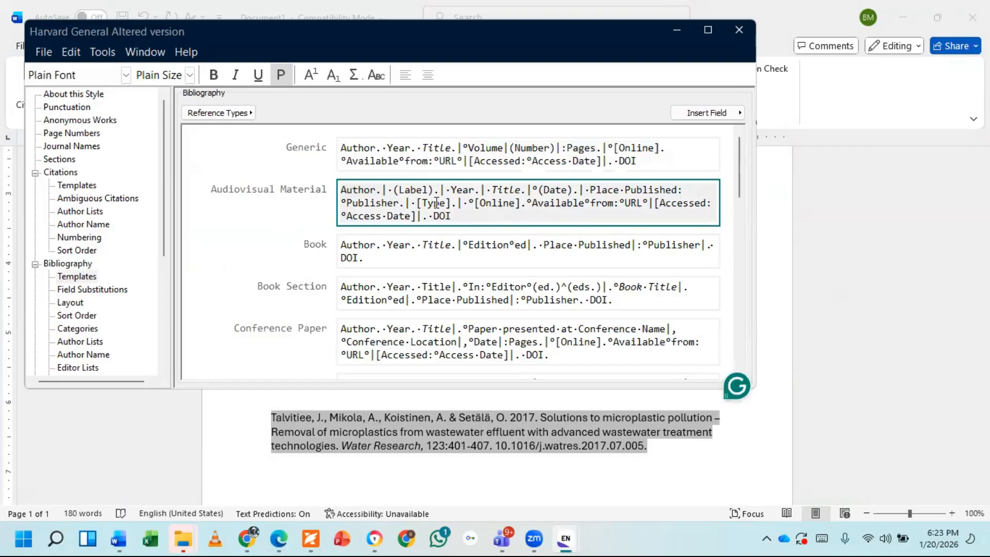
{"action": "left_click", "coordinate": [384, 258]}
{"action": "key", "text": "BackSpace"}
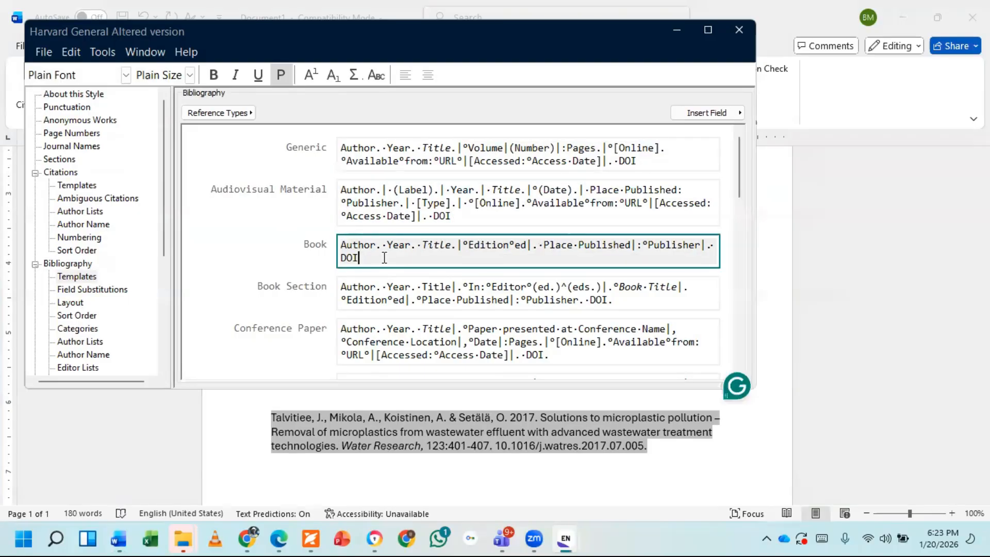
{"action": "left_click", "coordinate": [628, 299]}
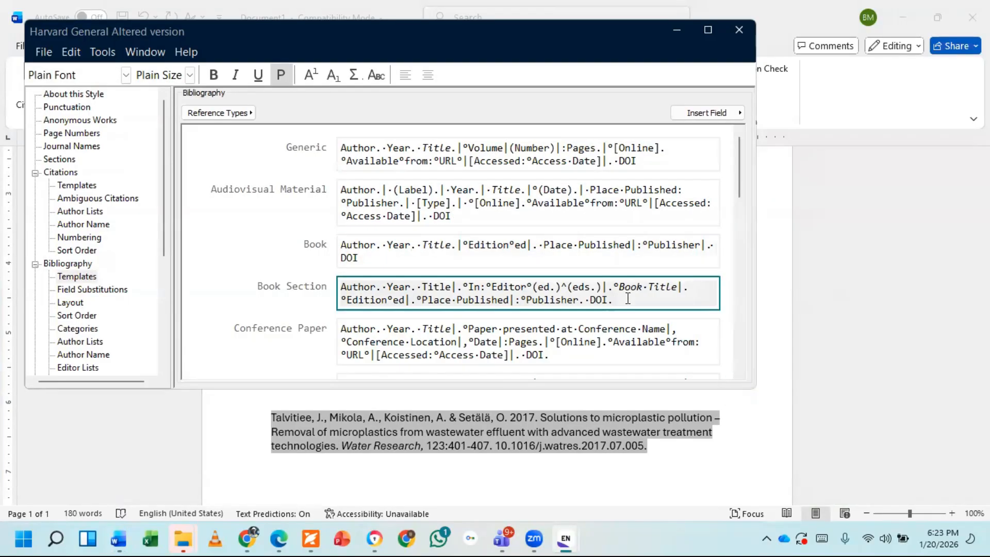
{"action": "scroll", "coordinate": [627, 299], "scroll_direction": "down", "scroll_amount": 1}
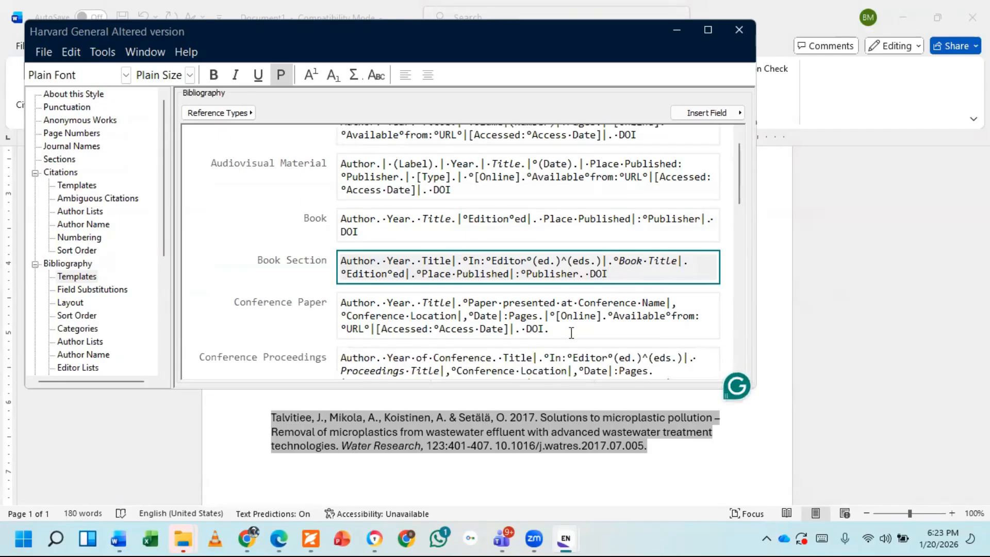
{"action": "left_click", "coordinate": [571, 333]}
{"action": "key", "text": "BackSpace"}
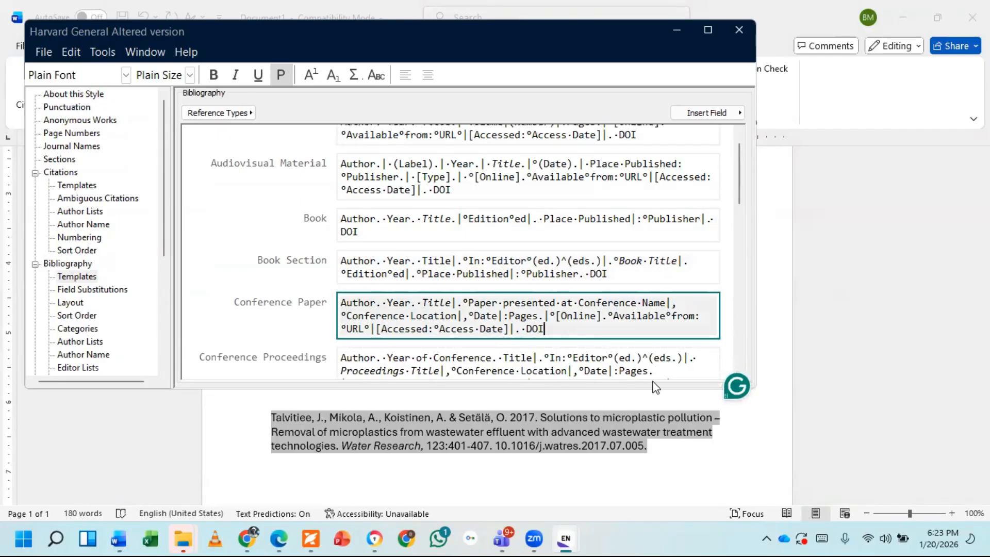
Remove the full stop after DOI in the Conference Proceedings and Dictionary templates.
{"action": "scroll", "coordinate": [662, 378], "scroll_direction": "down", "scroll_amount": 2}
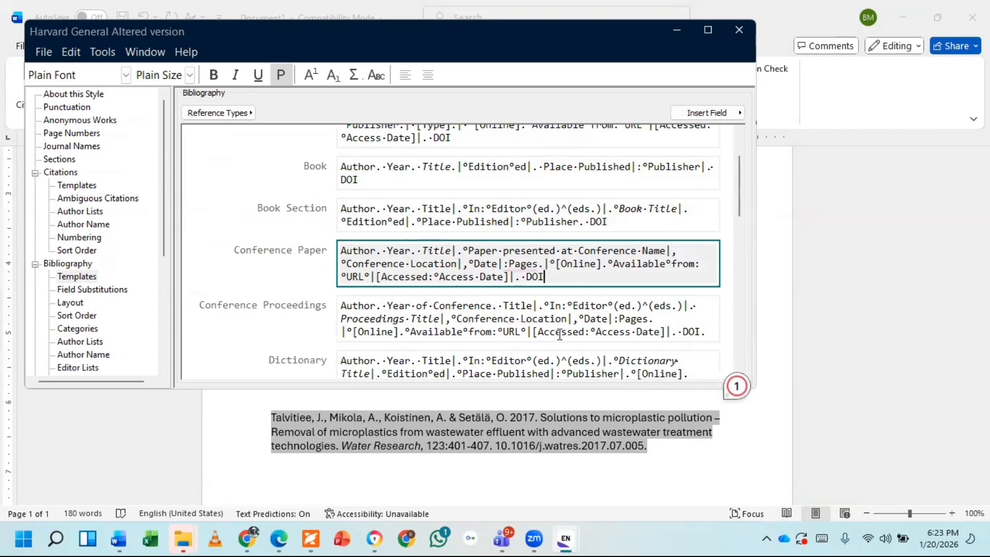
{"action": "left_click", "coordinate": [709, 334]}
{"action": "key", "text": "BackSpace"}
{"action": "scroll", "coordinate": [710, 344], "scroll_direction": "down", "scroll_amount": 2}
{"action": "left_click", "coordinate": [665, 341]}
{"action": "key", "text": "BackSpace"}
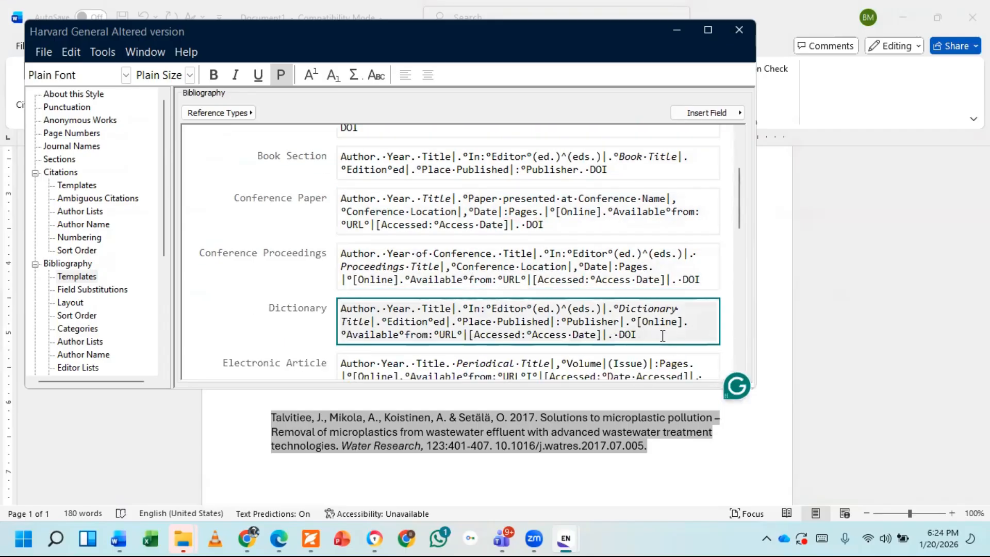
Remove the full stop after DOI in the Electronic Article and Electronic Book templates.
{"action": "scroll", "coordinate": [665, 343], "scroll_direction": "down", "scroll_amount": 1}
{"action": "left_click", "coordinate": [416, 364]}
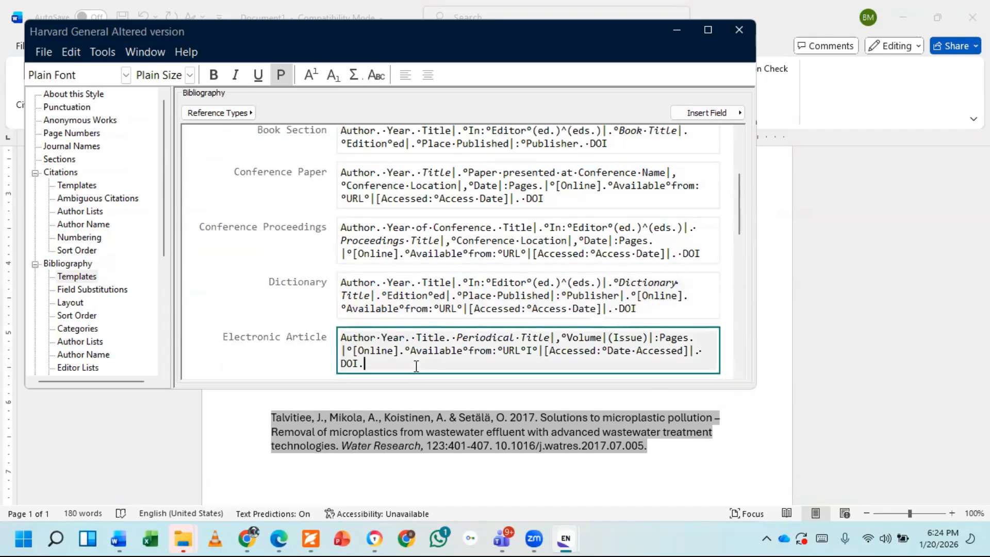
{"action": "key", "text": "BackSpace"}
{"action": "scroll", "coordinate": [416, 364], "scroll_direction": "down", "scroll_amount": 1}
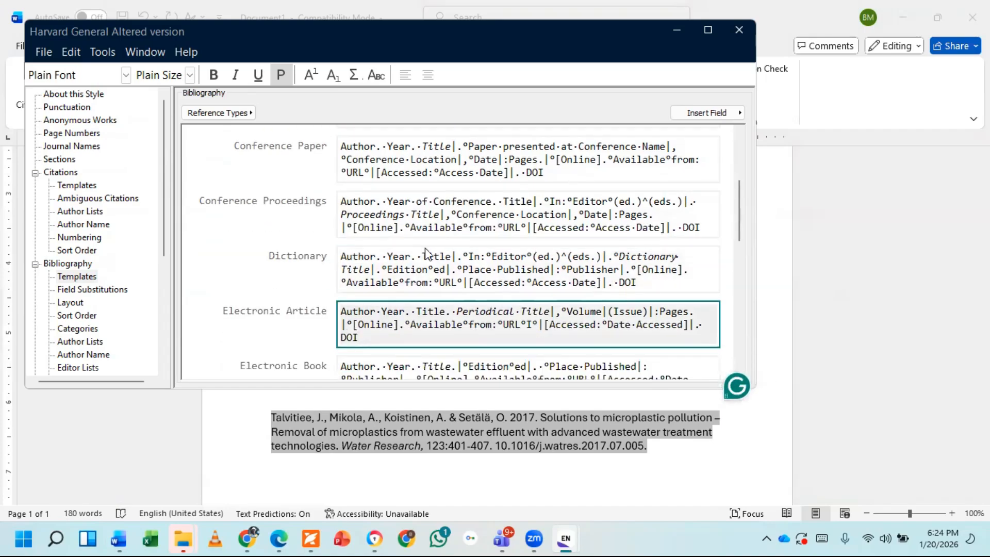
{"action": "scroll", "coordinate": [426, 254], "scroll_direction": "down", "scroll_amount": 3}
{"action": "left_click", "coordinate": [483, 316]}
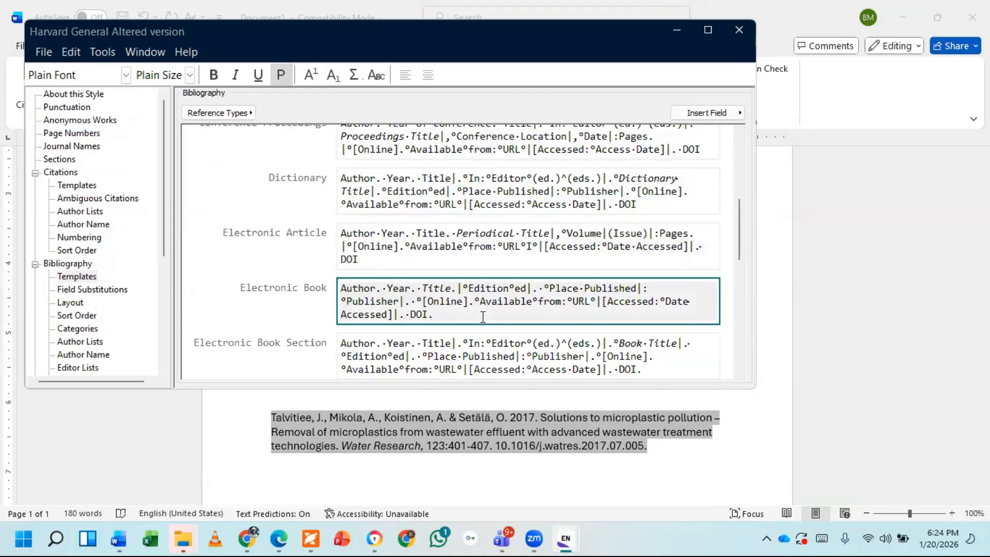
{"action": "key", "text": "BackSpace"}
{"action": "type", "text": "I"}
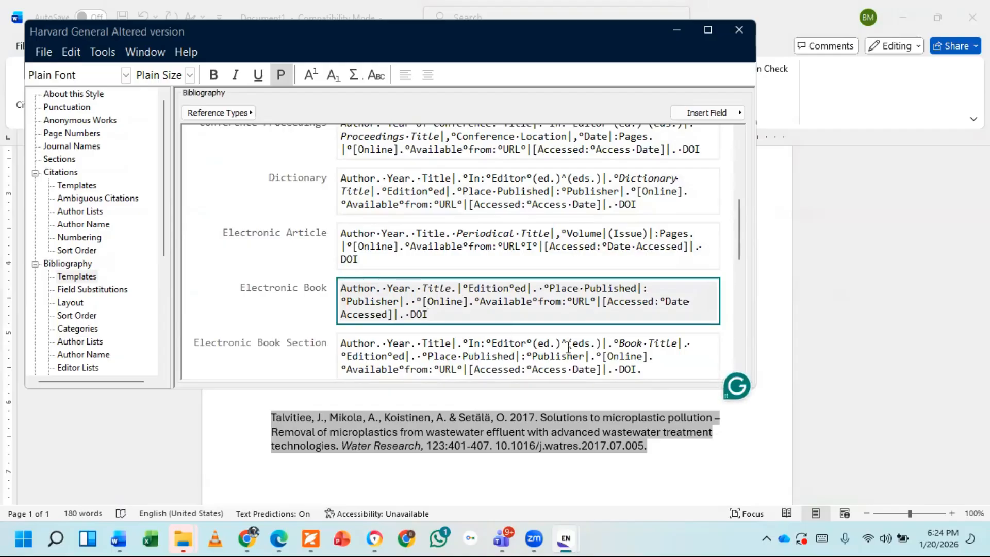
Remove the full stop after DOI in the Electronic Book Section, Encyclopedia and Journal Article templates.
{"action": "left_click", "coordinate": [649, 365]}
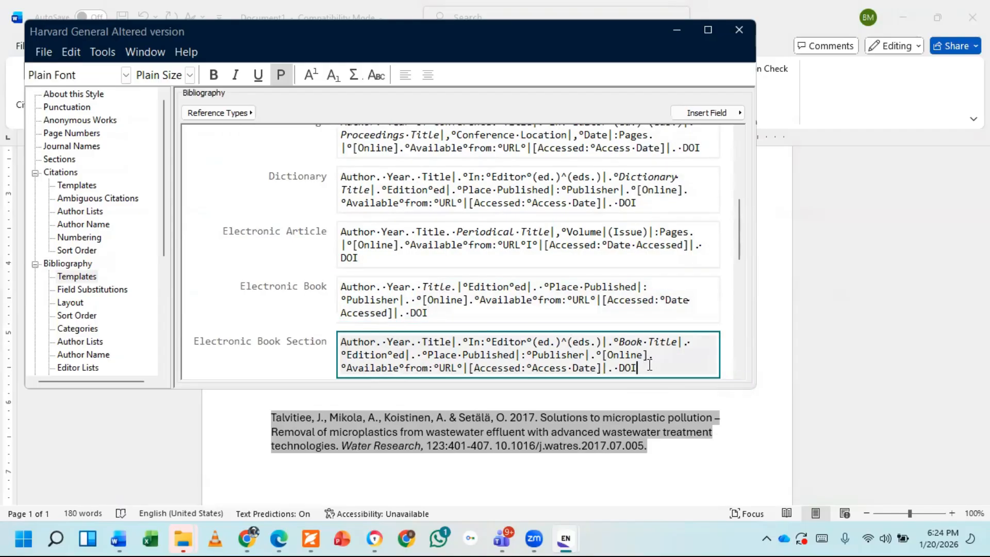
{"action": "scroll", "coordinate": [650, 365], "scroll_direction": "down", "scroll_amount": 1}
{"action": "left_click", "coordinate": [651, 368]}
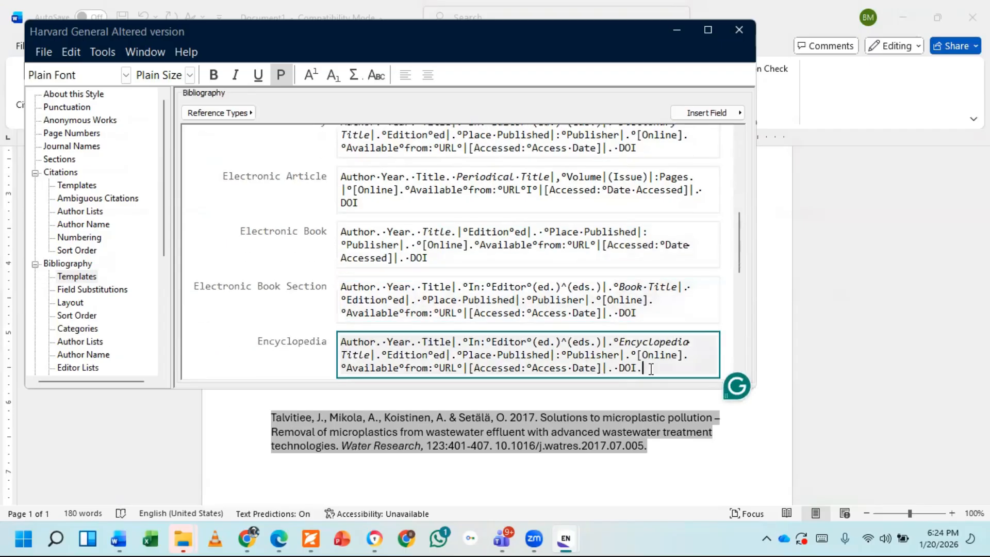
{"action": "scroll", "coordinate": [670, 355], "scroll_direction": "down", "scroll_amount": 2}
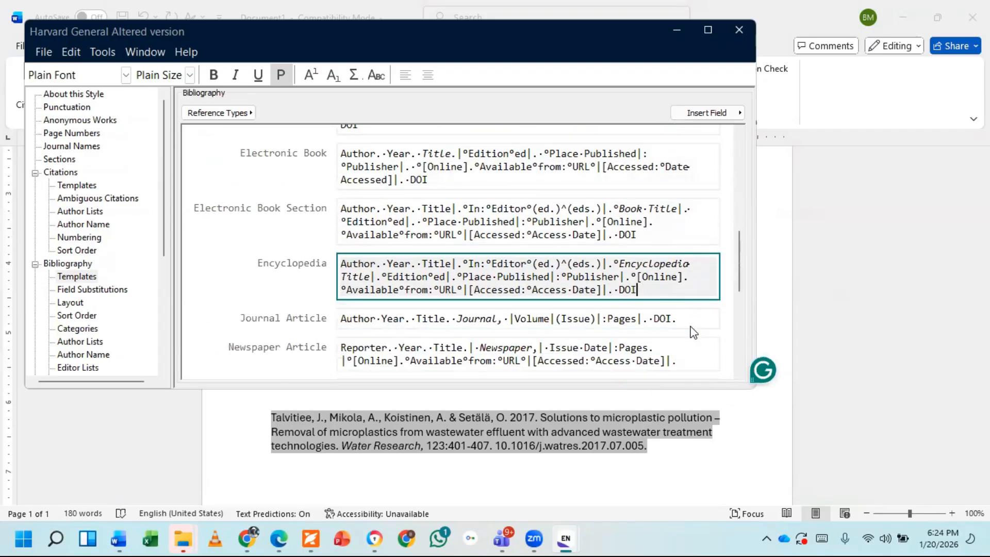
{"action": "left_click", "coordinate": [684, 321]}
{"action": "key", "text": "BackSpace"}
{"action": "key", "text": "BackSpace"}
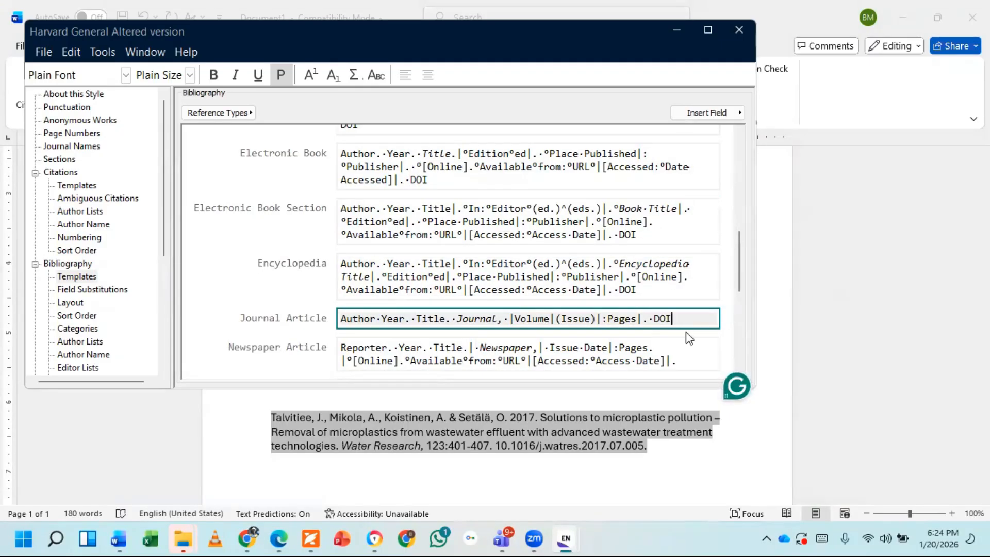
Remove the full stop after DOI in the Unpublished Work, Report and Online Database templates.
{"action": "scroll", "coordinate": [690, 339], "scroll_direction": "down", "scroll_amount": 1}
{"action": "scroll", "coordinate": [660, 328], "scroll_direction": "down", "scroll_amount": 5}
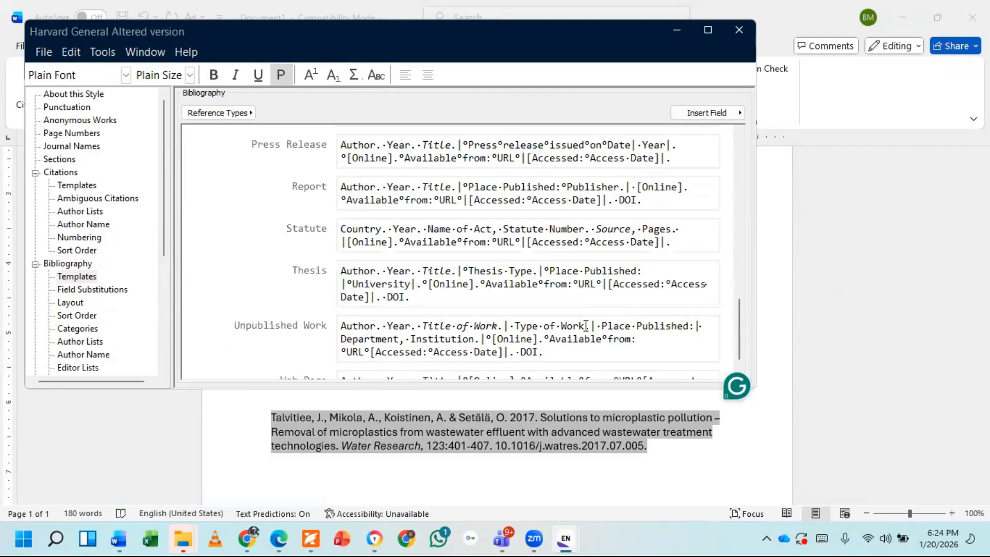
{"action": "left_click", "coordinate": [549, 353]}
{"action": "key", "text": "BackSpace"}
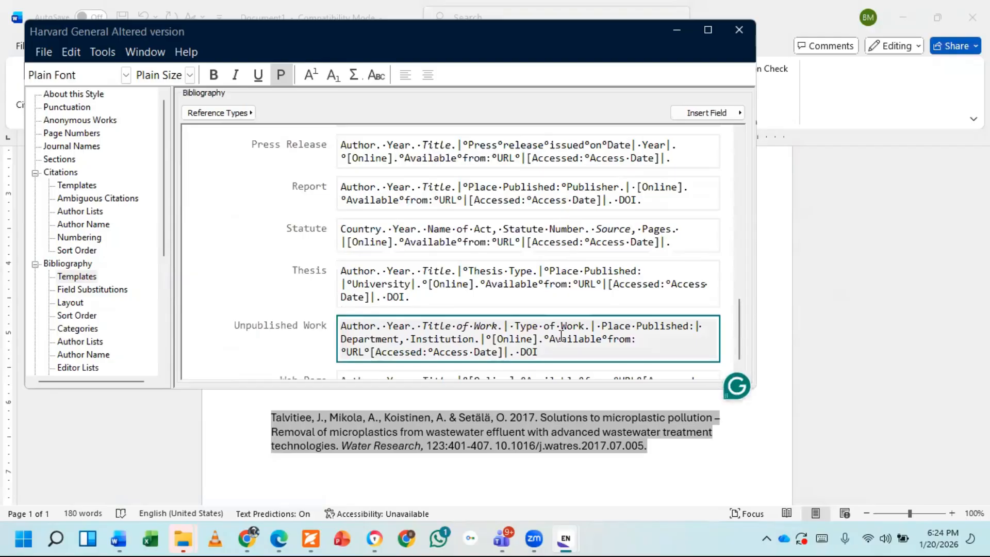
{"action": "scroll", "coordinate": [547, 317], "scroll_direction": "up", "scroll_amount": 1}
{"action": "left_click", "coordinate": [650, 227]}
{"action": "scroll", "coordinate": [650, 229], "scroll_direction": "up", "scroll_amount": 2}
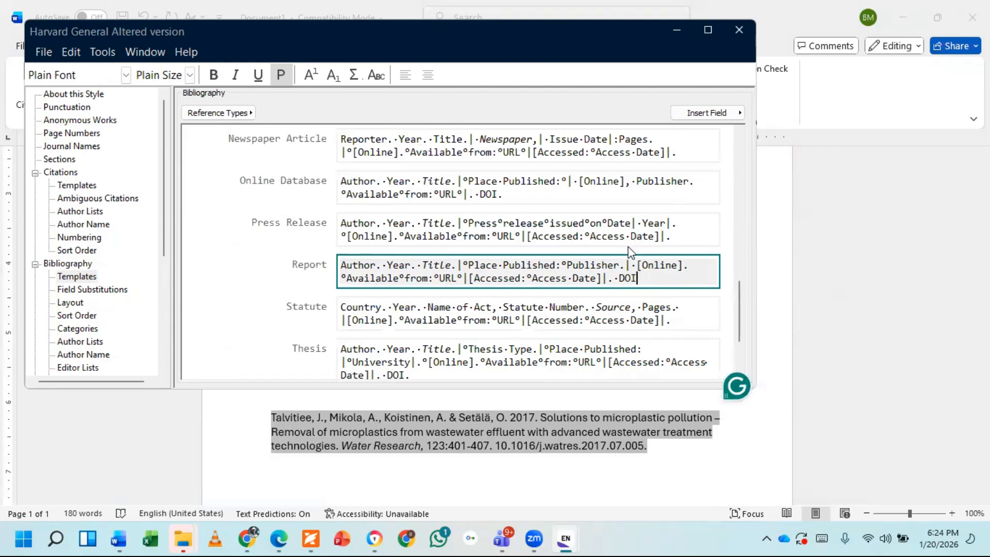
{"action": "left_click", "coordinate": [519, 191]}
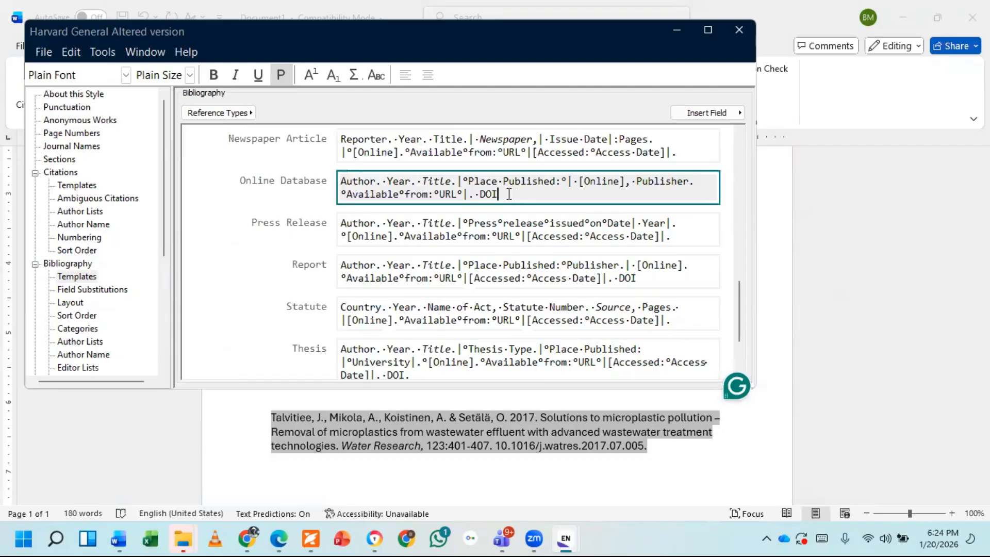
{"action": "scroll", "coordinate": [508, 194], "scroll_direction": "up", "scroll_amount": 2}
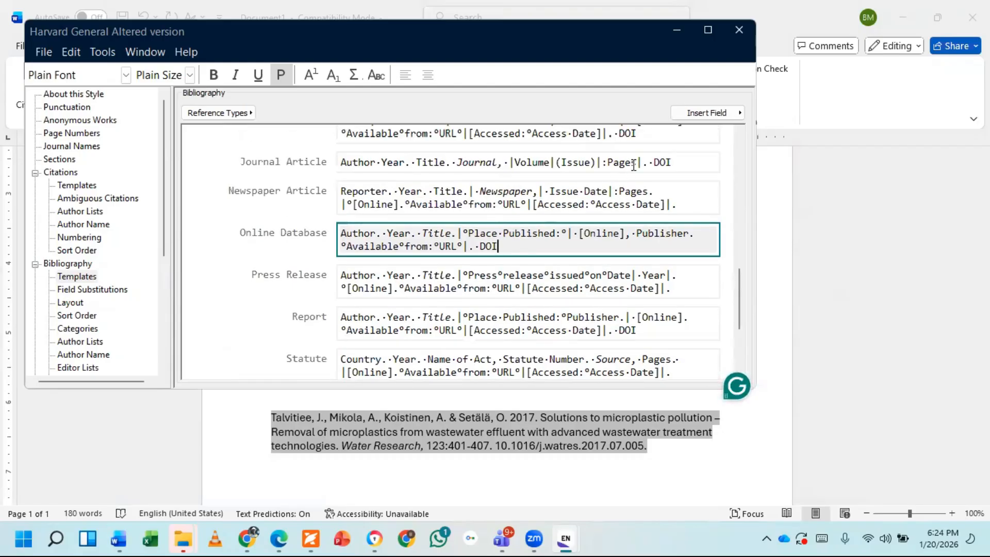
Save the changes to Harvard General Altered version, close the style editor, and return to the Word document.
{"action": "left_click", "coordinate": [41, 52]}
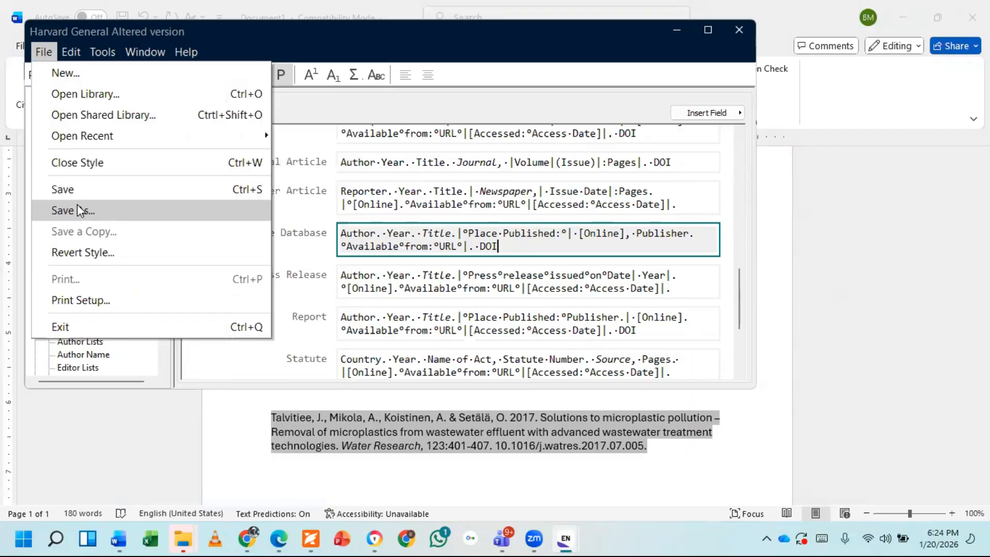
{"action": "left_click", "coordinate": [69, 190]}
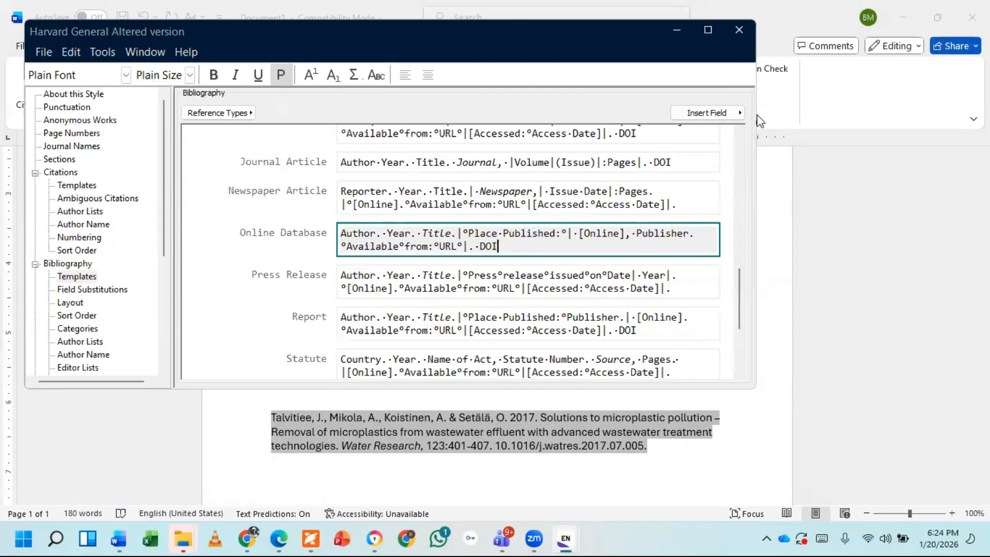
{"action": "left_click", "coordinate": [741, 30]}
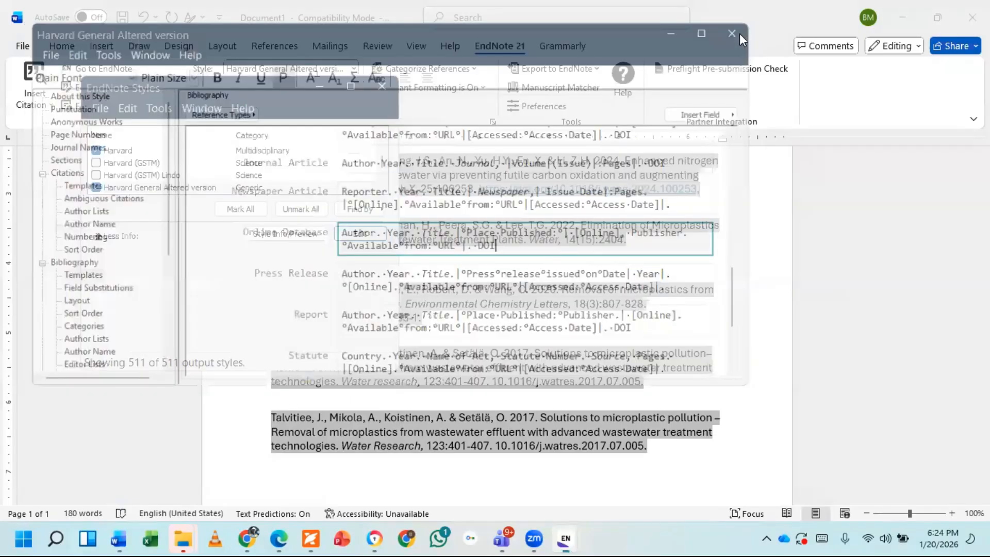
{"action": "left_click", "coordinate": [321, 87]}
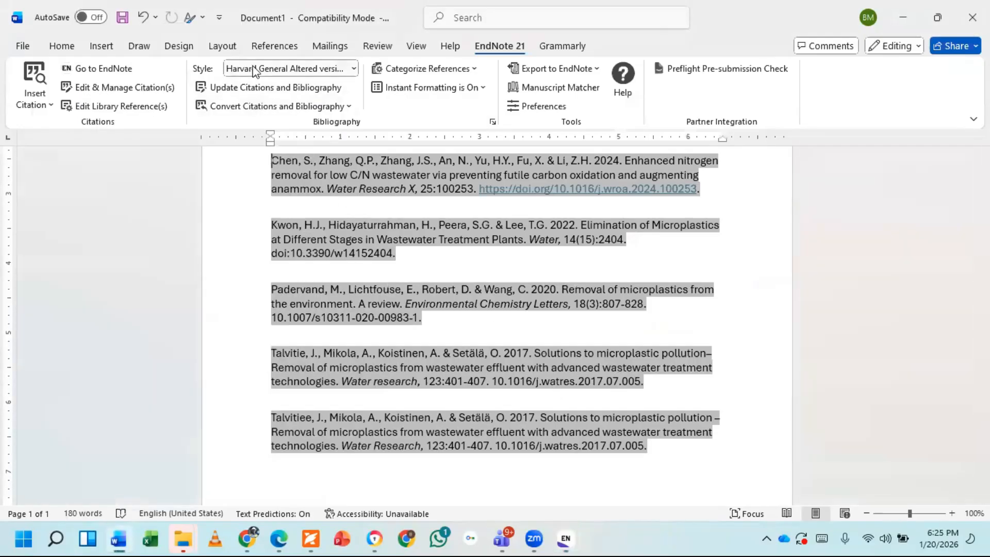
Update the citations and bibliography with the edited Harvard General Altered version style and check the DOI at the end of each entry.
{"action": "left_click", "coordinate": [305, 88]}
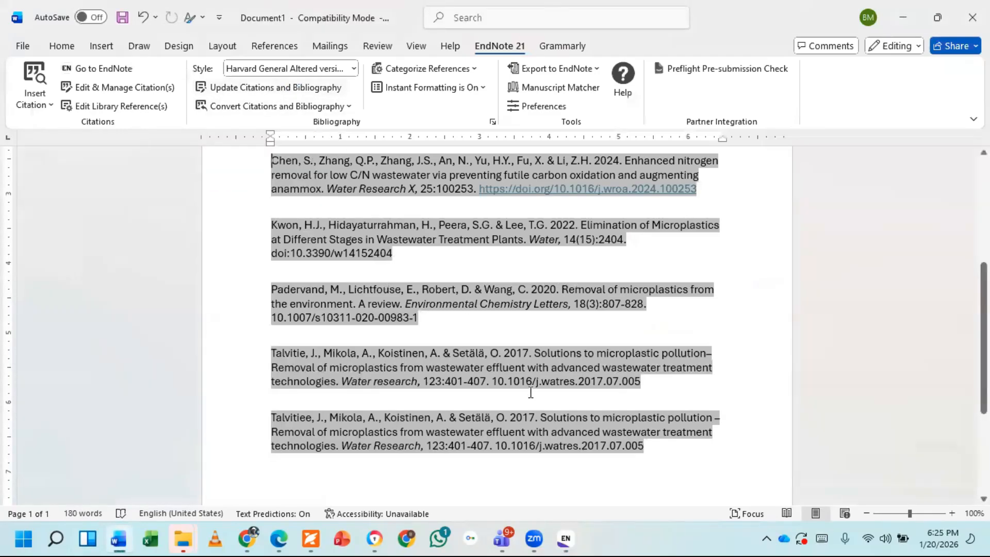
{"action": "left_click", "coordinate": [424, 327]}
{"action": "left_click", "coordinate": [582, 533]}
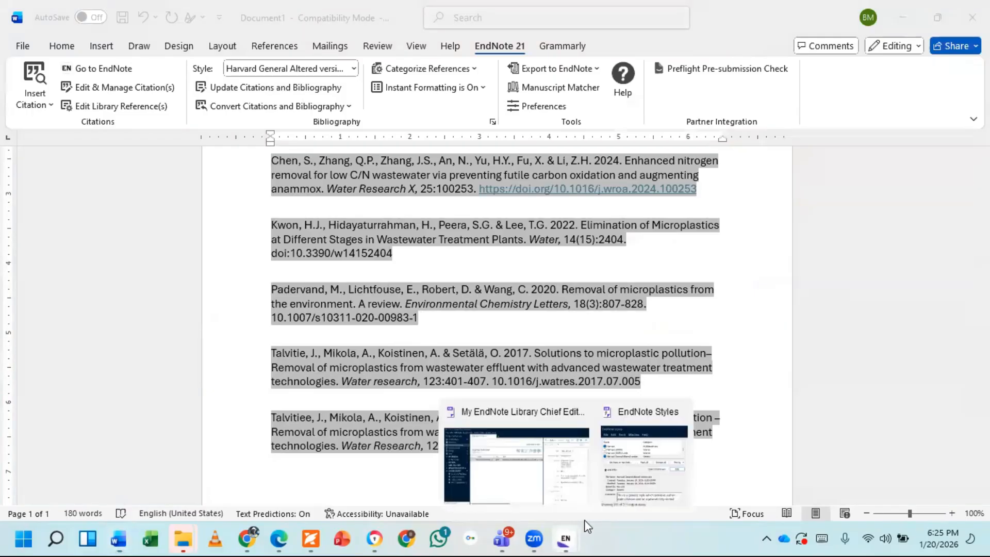
{"action": "left_click", "coordinate": [620, 415]}
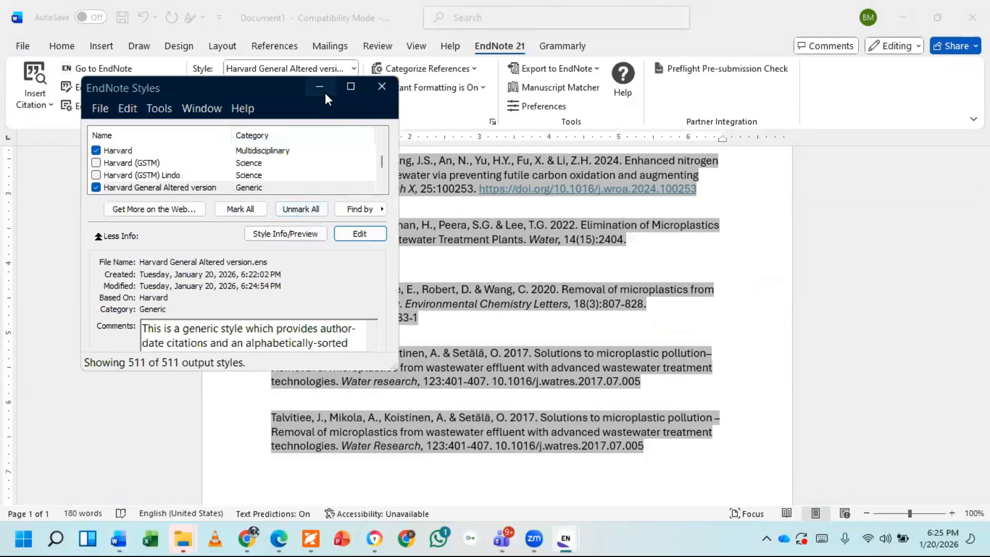
{"action": "key", "text": "alt+Tab"}
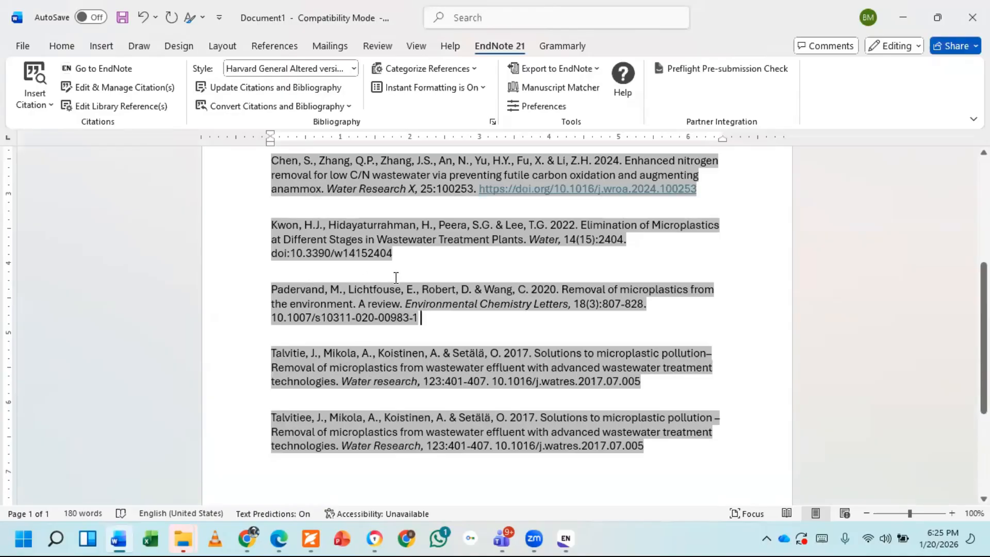
{"action": "scroll", "coordinate": [472, 366], "scroll_direction": "down", "scroll_amount": 2}
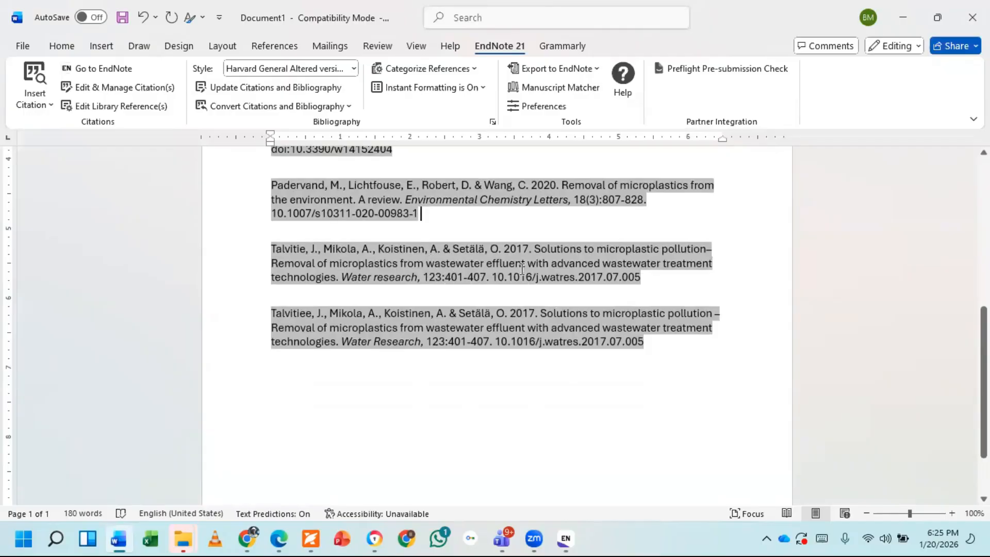
{"action": "left_click", "coordinate": [493, 278]}
{"action": "scroll", "coordinate": [495, 257], "scroll_direction": "up", "scroll_amount": 3}
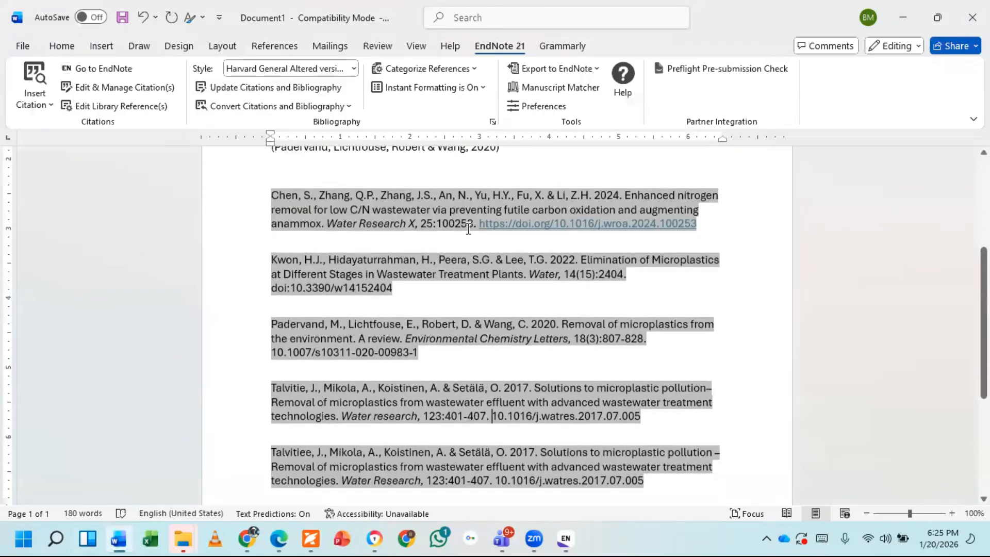
{"action": "scroll", "coordinate": [652, 425], "scroll_direction": "down", "scroll_amount": 3}
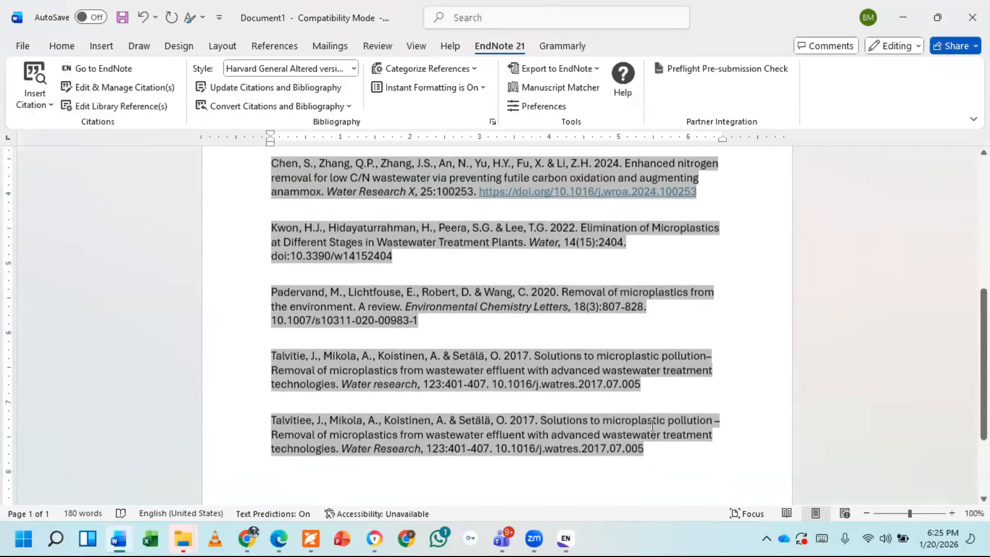
Switch to the EndNote library and examine the DOI field of the reference "Removal of microplastics from the environment. A review".
{"action": "left_click", "coordinate": [577, 533]}
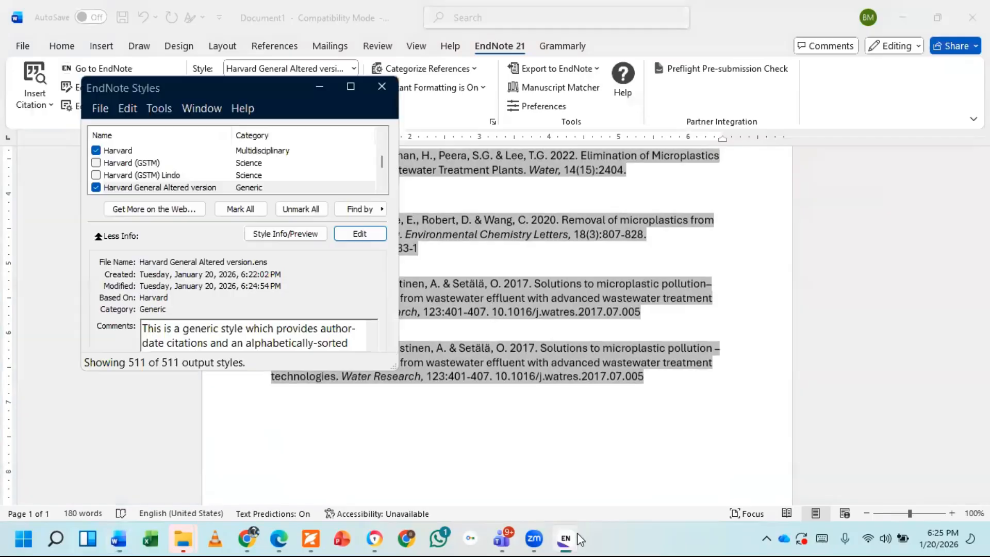
{"action": "mouse_move", "coordinate": [544, 535]}
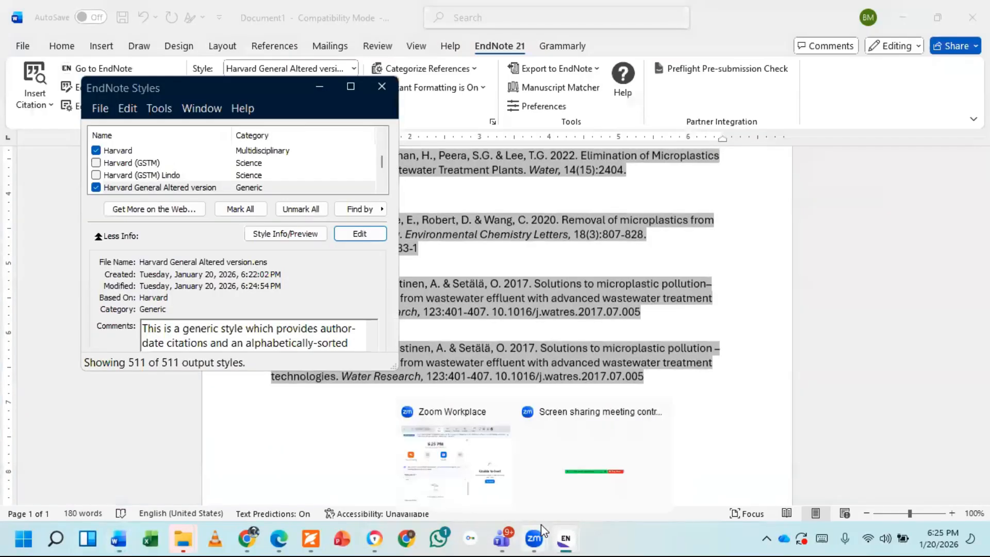
{"action": "left_click", "coordinate": [527, 536]}
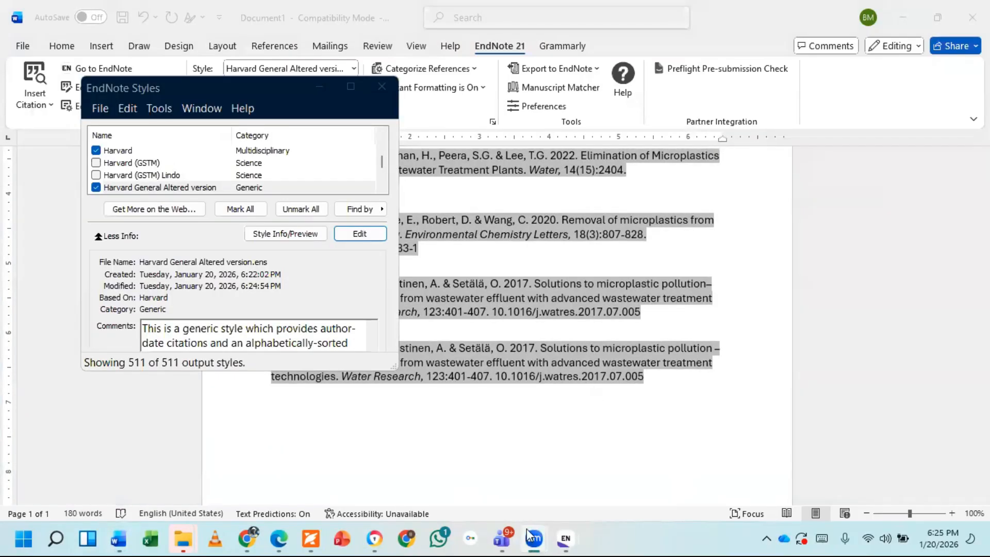
{"action": "mouse_move", "coordinate": [577, 523]}
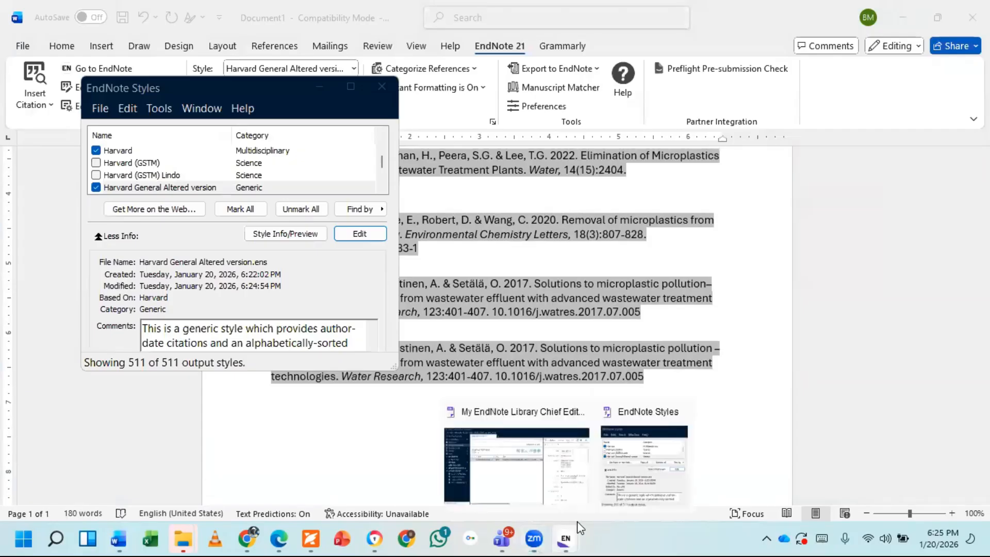
{"action": "left_click", "coordinate": [580, 526]}
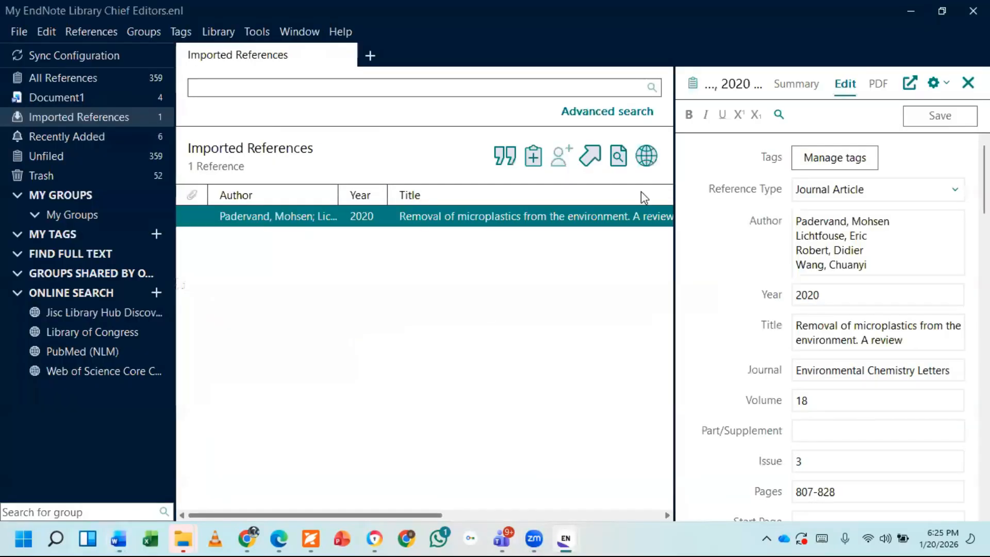
{"action": "scroll", "coordinate": [858, 335], "scroll_direction": "down", "scroll_amount": 4}
{"action": "scroll", "coordinate": [860, 341], "scroll_direction": "down", "scroll_amount": 4}
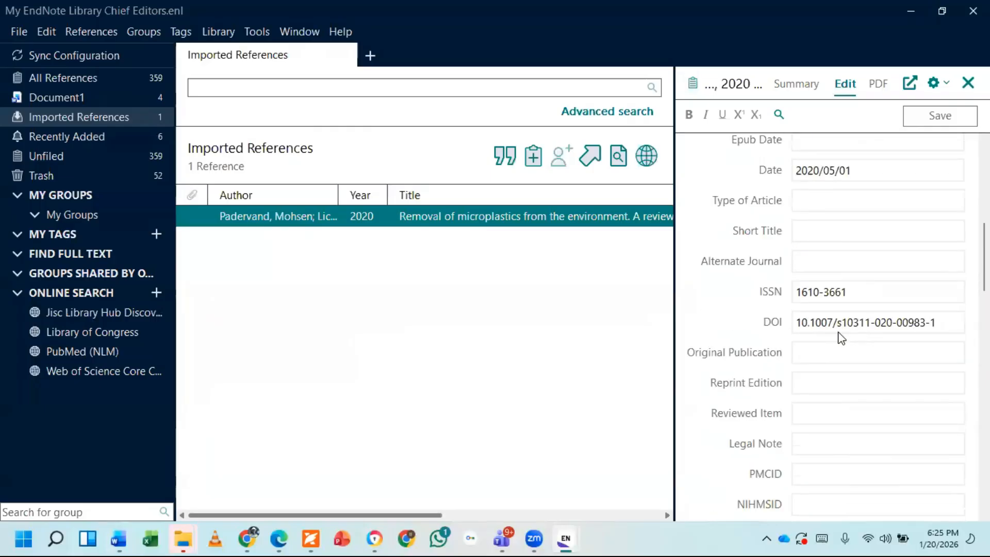
{"action": "left_click", "coordinate": [798, 324]}
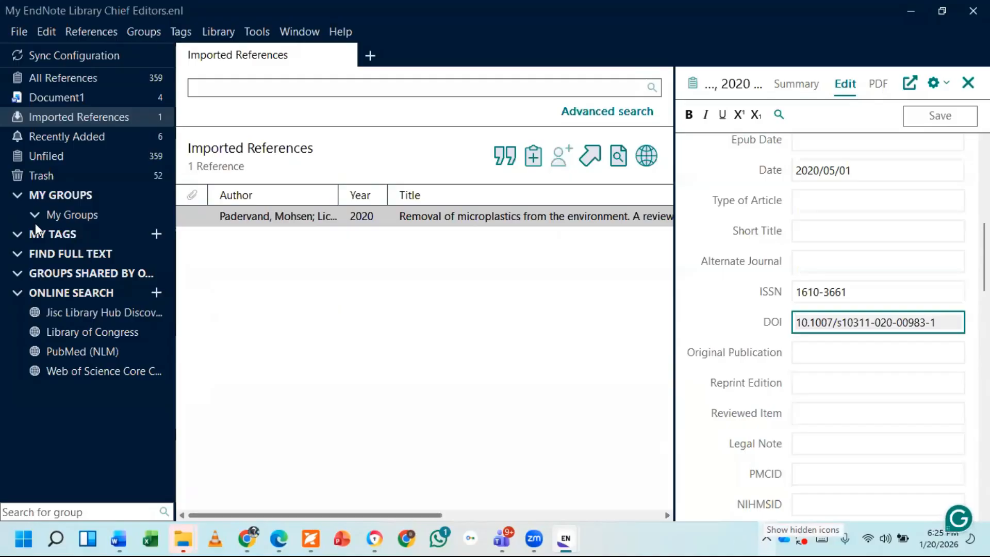
{"action": "left_click", "coordinate": [92, 137]}
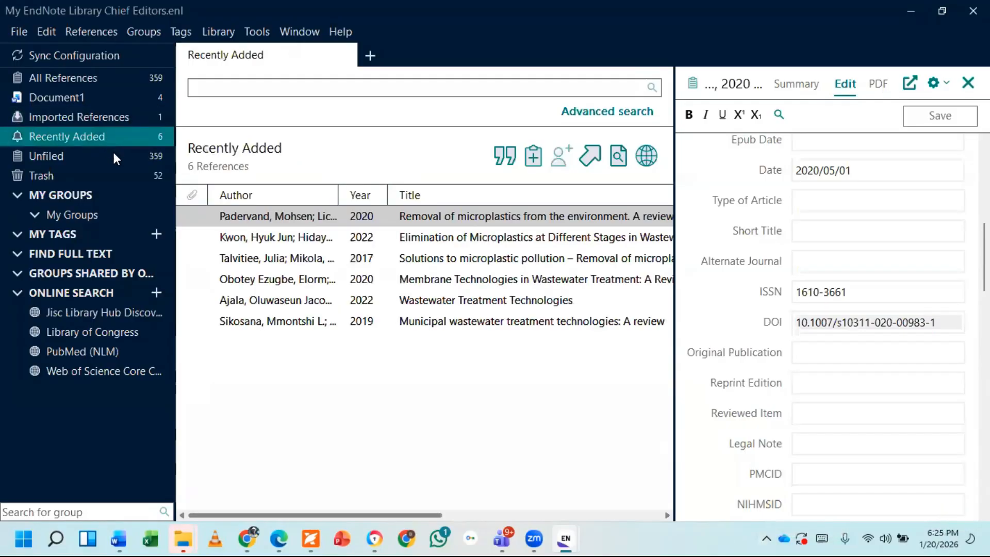
{"action": "left_click", "coordinate": [114, 77]}
{"action": "left_click", "coordinate": [272, 279]}
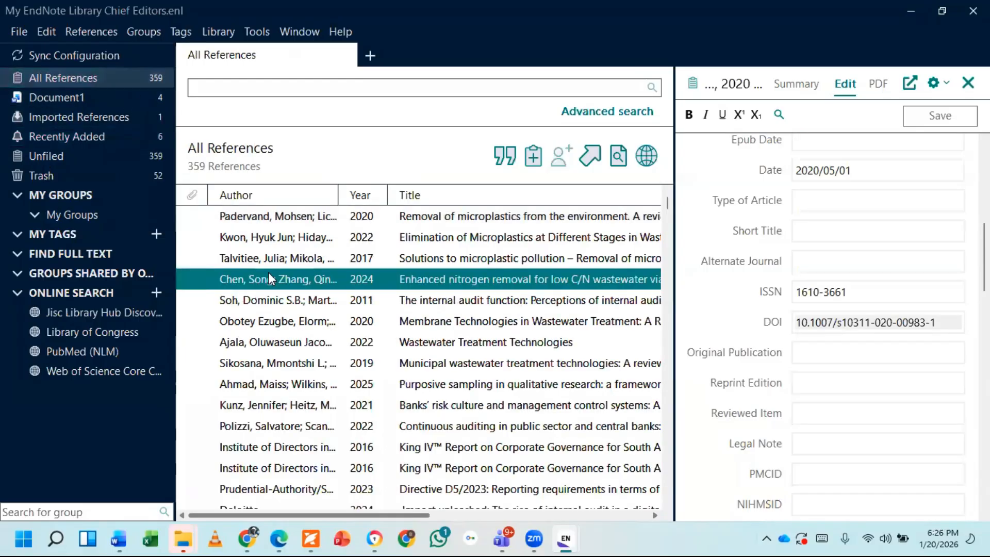
{"action": "scroll", "coordinate": [735, 342], "scroll_direction": "down", "scroll_amount": 4}
{"action": "scroll", "coordinate": [820, 351], "scroll_direction": "up", "scroll_amount": 2}
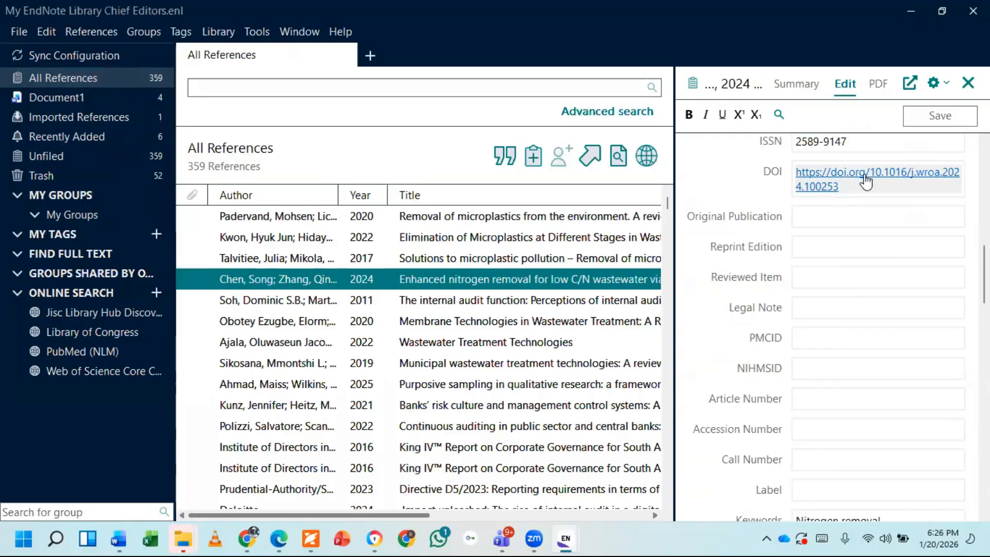
{"action": "left_click", "coordinate": [798, 178]}
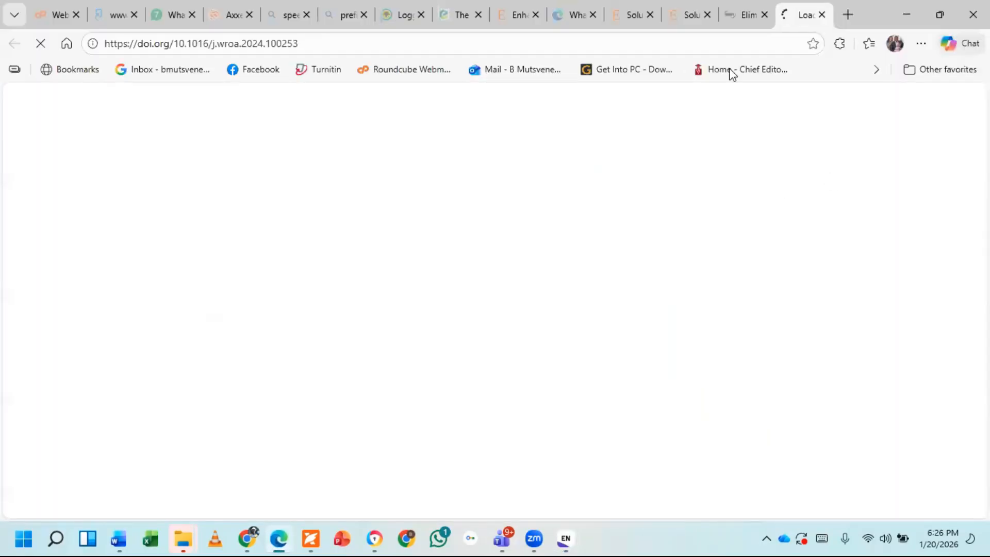
{"action": "left_click", "coordinate": [824, 16]}
{"action": "left_click", "coordinate": [907, 15]}
{"action": "key", "text": "shift+Right"}
{"action": "key", "text": "shift+Right"}
{"action": "key", "text": "shift+Right"}
{"action": "key", "text": "shift+Right"}
{"action": "key", "text": "shift+Right"}
{"action": "key", "text": "shift+Right"}
{"action": "key", "text": "shift+Right"}
{"action": "key", "text": "shift+Right"}
{"action": "key", "text": "shift+Right"}
{"action": "key", "text": "shift+Right"}
{"action": "key", "text": "shift+Right"}
{"action": "key", "text": "shift+Right"}
{"action": "key", "text": "shift+Right"}
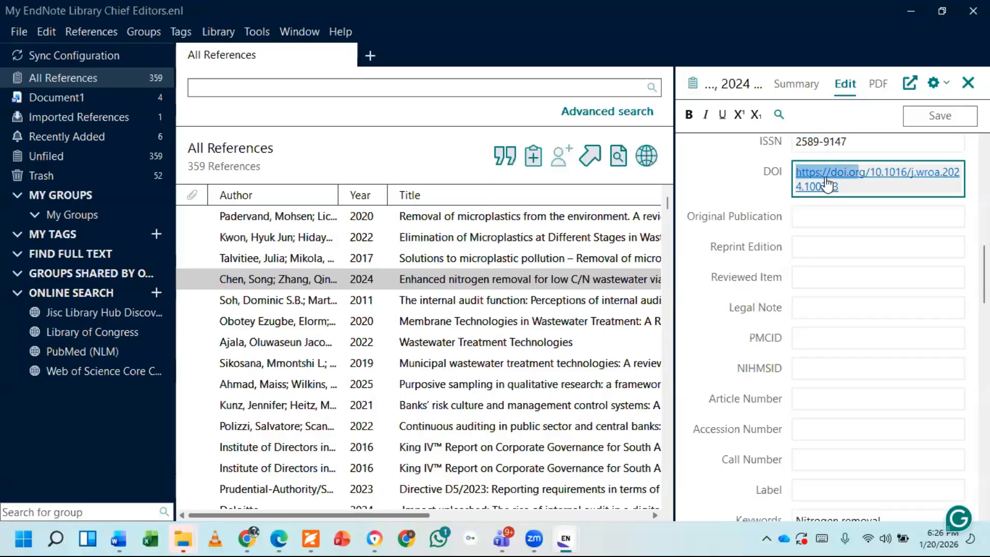
{"action": "key", "text": "shift+Right"}
{"action": "key", "text": "shift+Right"}
{"action": "key", "text": "ctrl+c"}
{"action": "left_click", "coordinate": [89, 133]}
{"action": "left_click", "coordinate": [259, 218]}
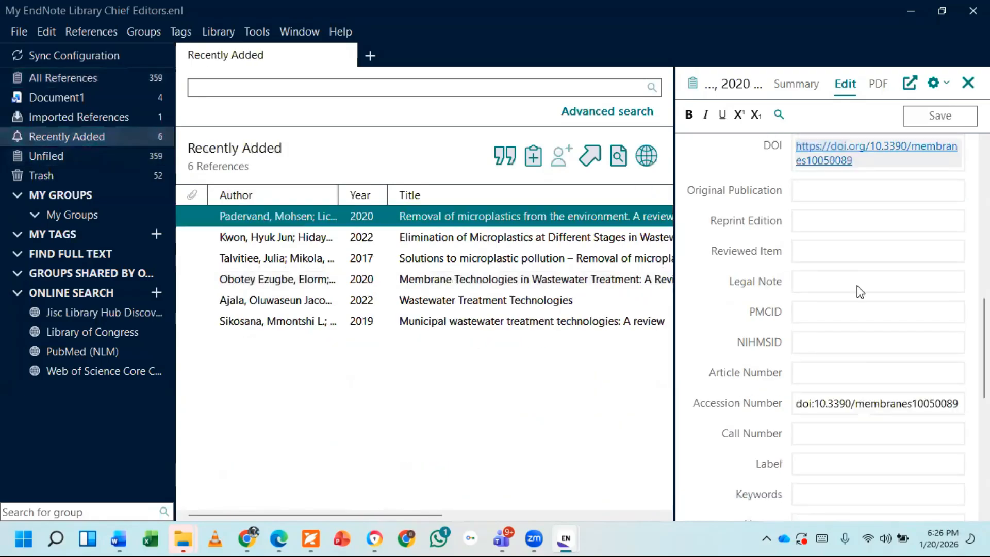
{"action": "left_click", "coordinate": [796, 146]}
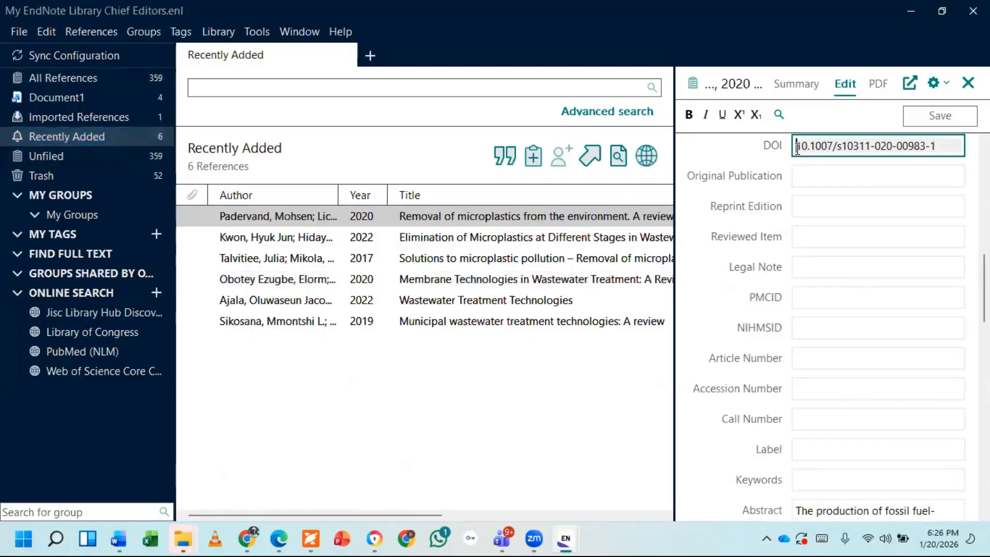
{"action": "key", "text": "ctrl+v"}
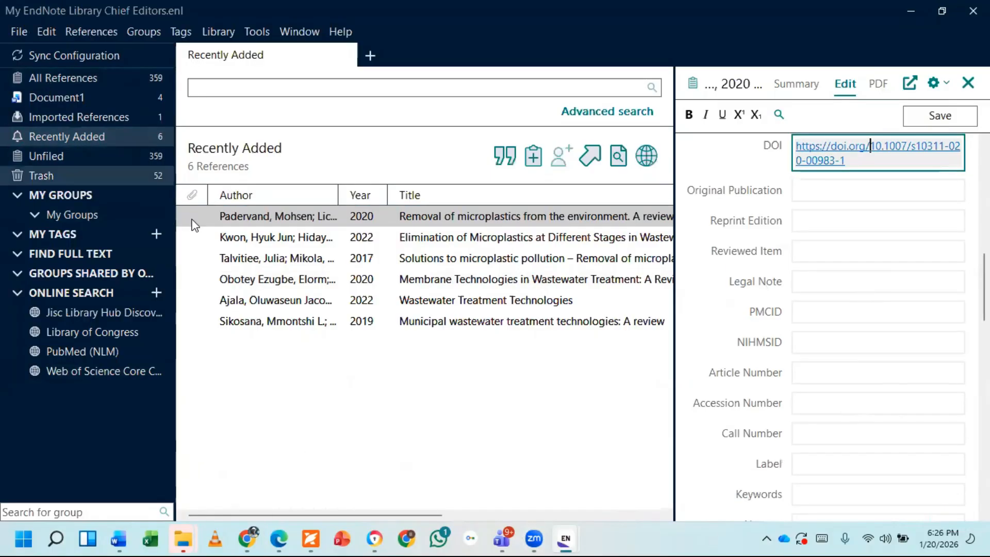
{"action": "left_click", "coordinate": [230, 237]}
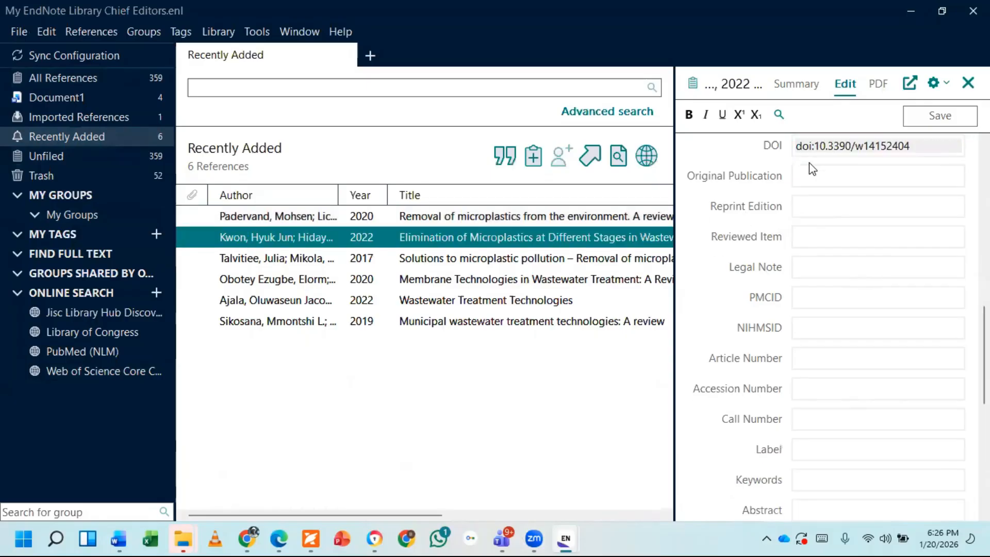
{"action": "left_click", "coordinate": [797, 147]}
{"action": "left_click", "coordinate": [800, 150]}
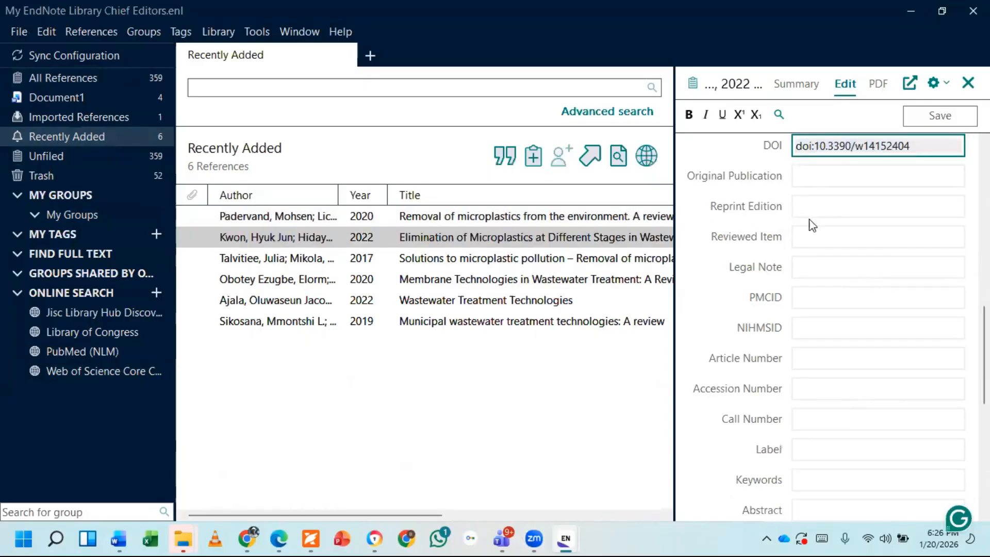
{"action": "key", "text": "ctrl+v"}
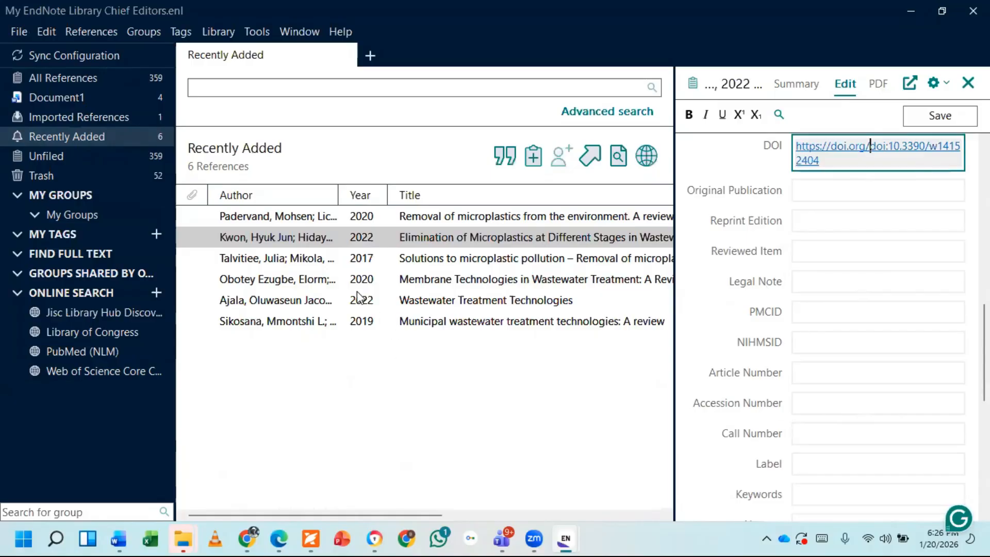
{"action": "left_click", "coordinate": [341, 258]}
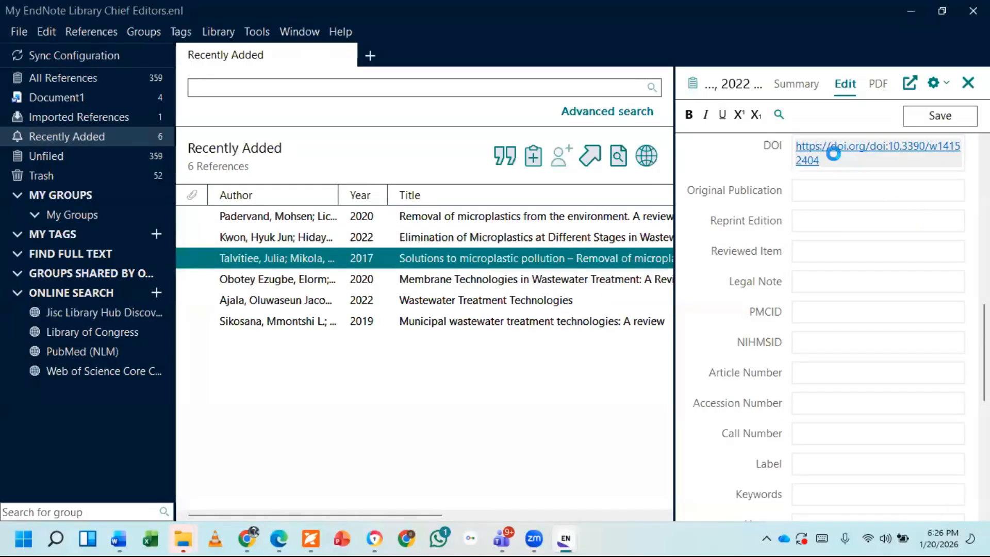
{"action": "left_click", "coordinate": [799, 148]}
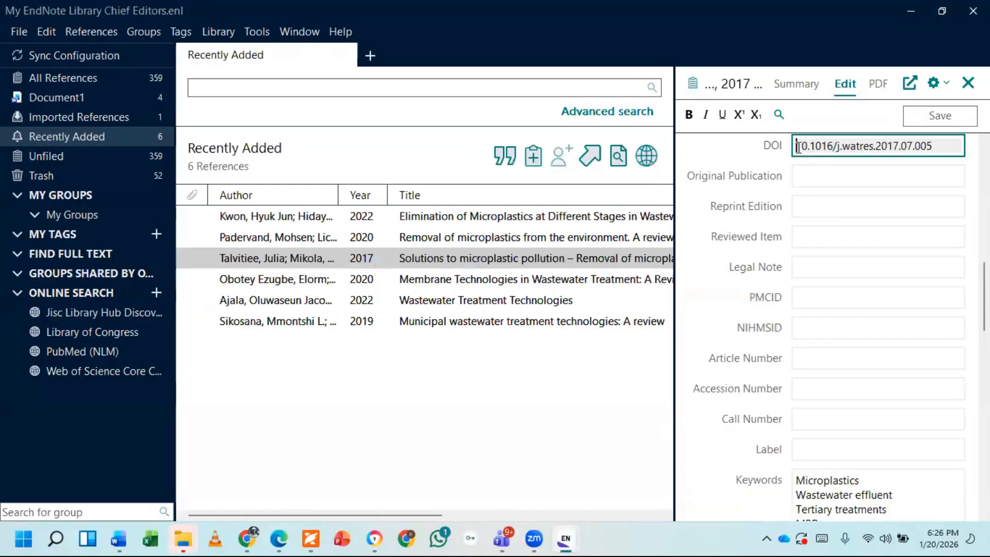
{"action": "key", "text": "ctrl+v"}
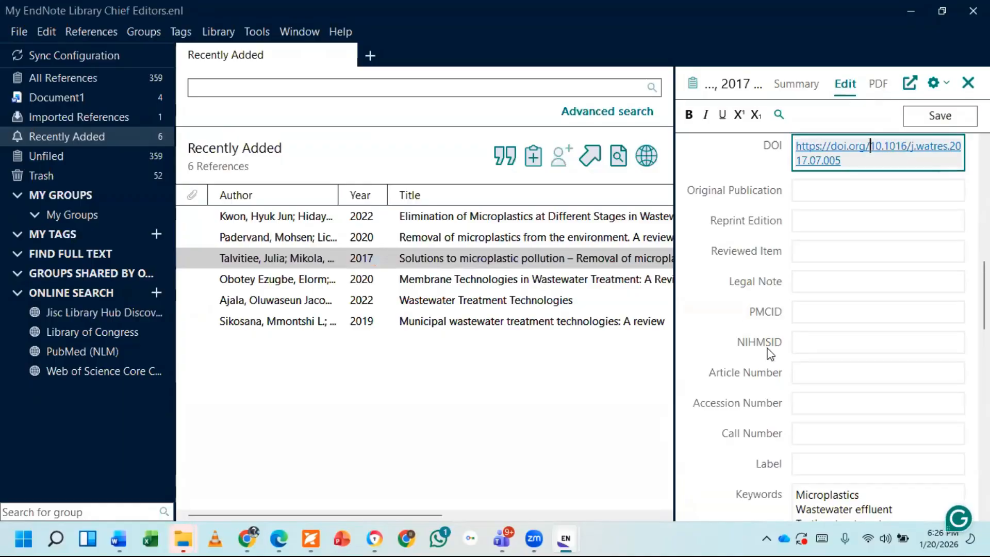
{"action": "left_click", "coordinate": [320, 284]}
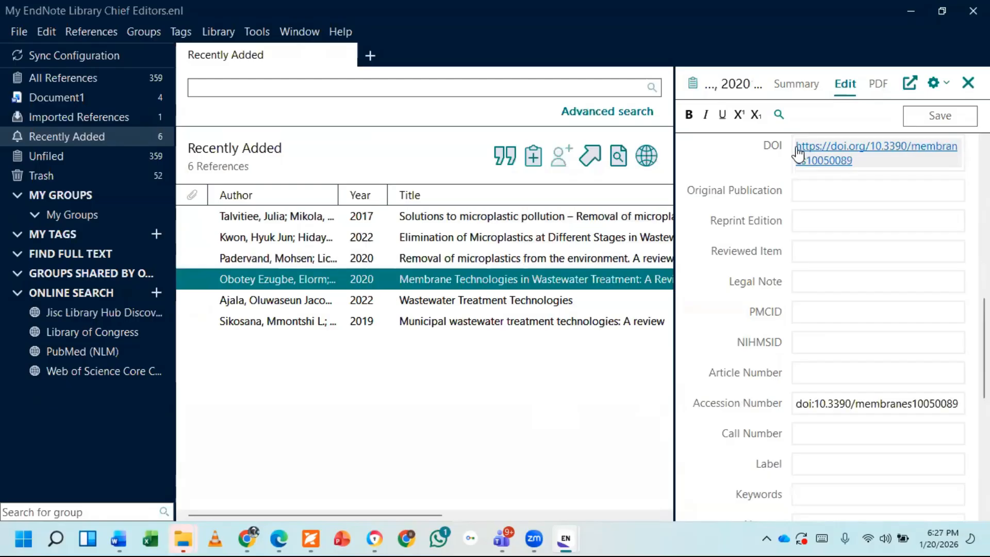
{"action": "left_click", "coordinate": [321, 303]}
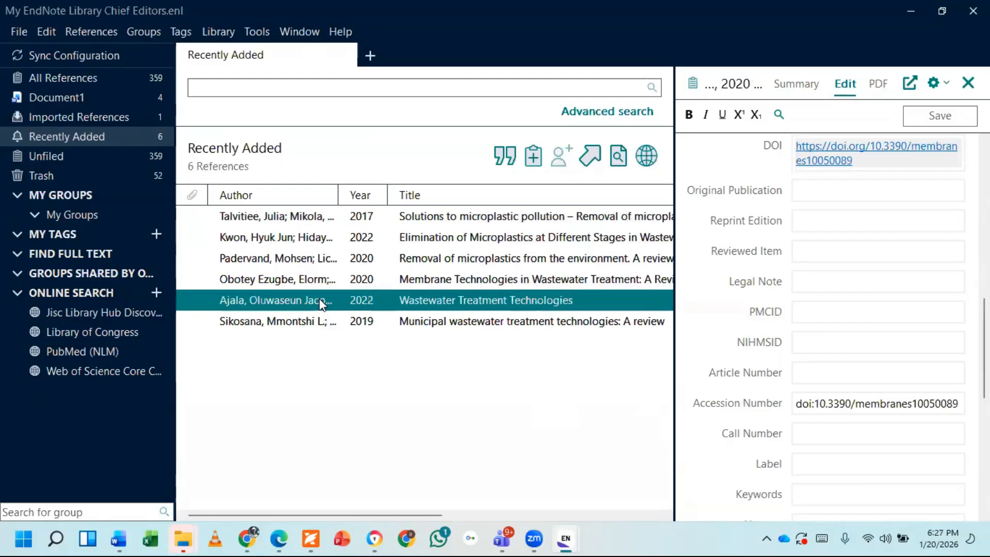
{"action": "left_click", "coordinate": [798, 146]}
{"action": "key", "text": "ctrl+v"}
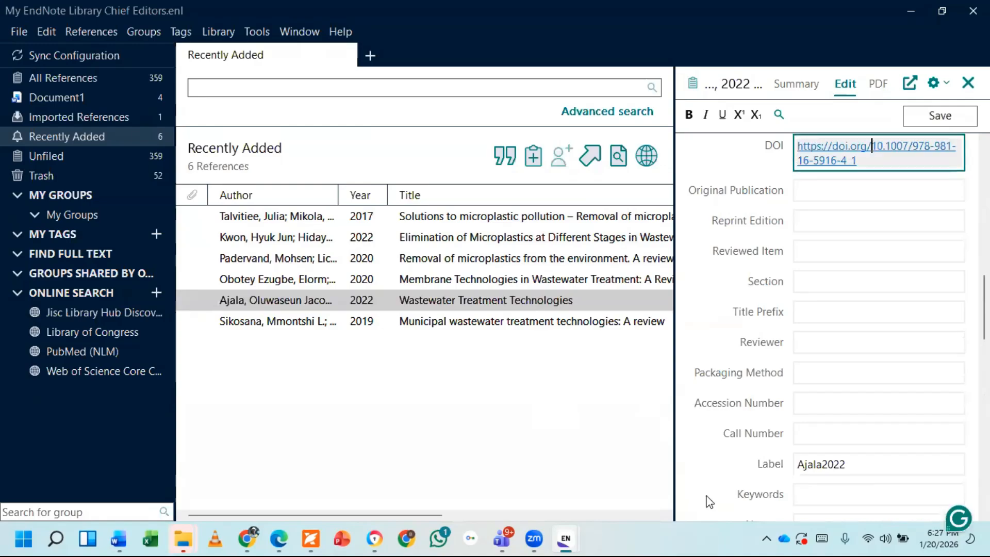
{"action": "left_click", "coordinate": [258, 324]}
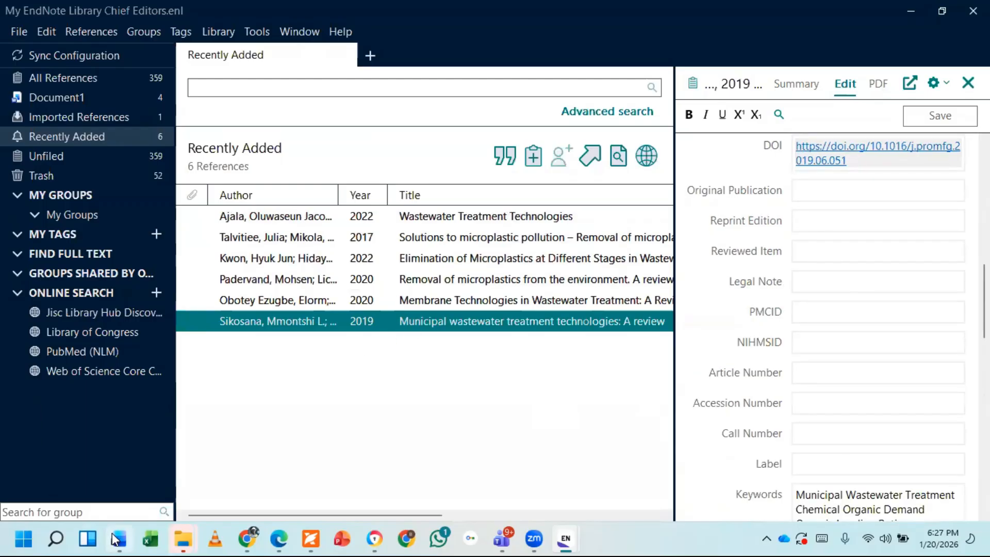
Return to the Word document and update the citations and bibliography with the edited DOIs.
{"action": "left_click", "coordinate": [118, 539]}
{"action": "scroll", "coordinate": [321, 311], "scroll_direction": "up", "scroll_amount": 4}
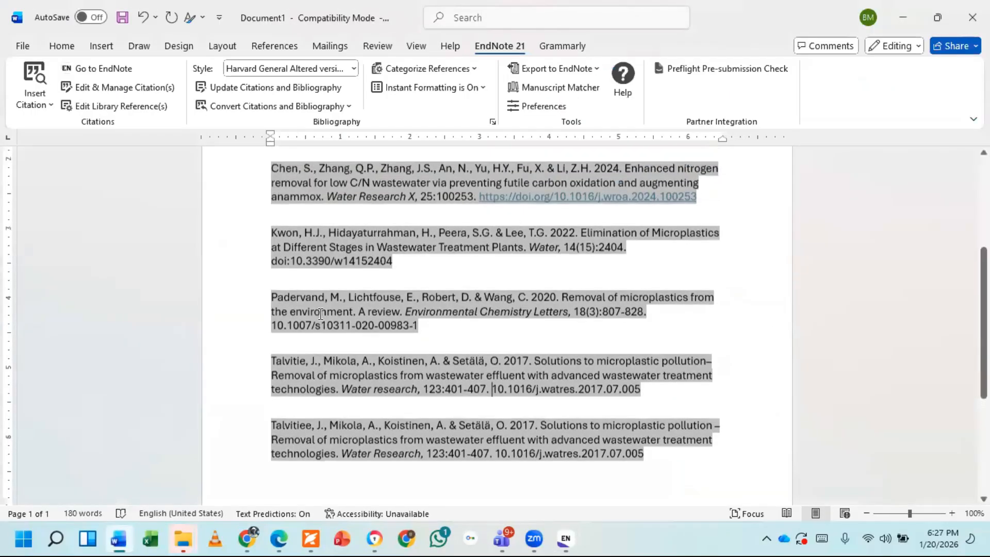
{"action": "left_click", "coordinate": [227, 85]}
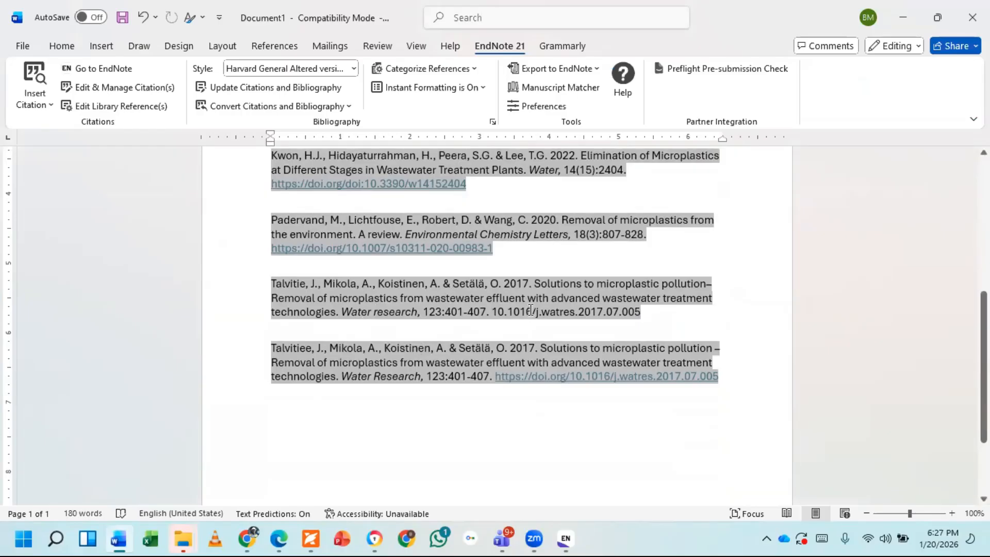
{"action": "mouse_move", "coordinate": [565, 539]}
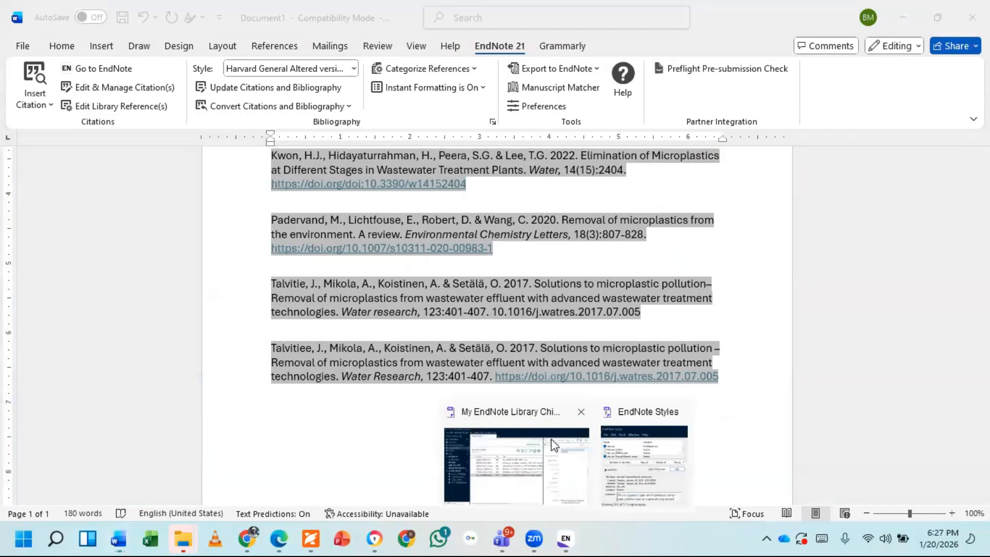
{"action": "left_click", "coordinate": [521, 454]}
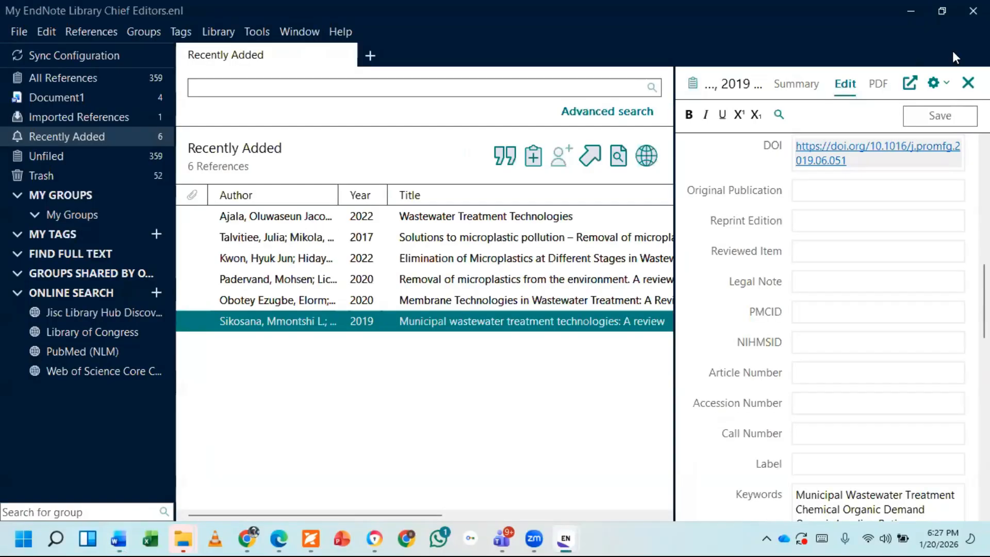
{"action": "left_click", "coordinate": [904, 13]}
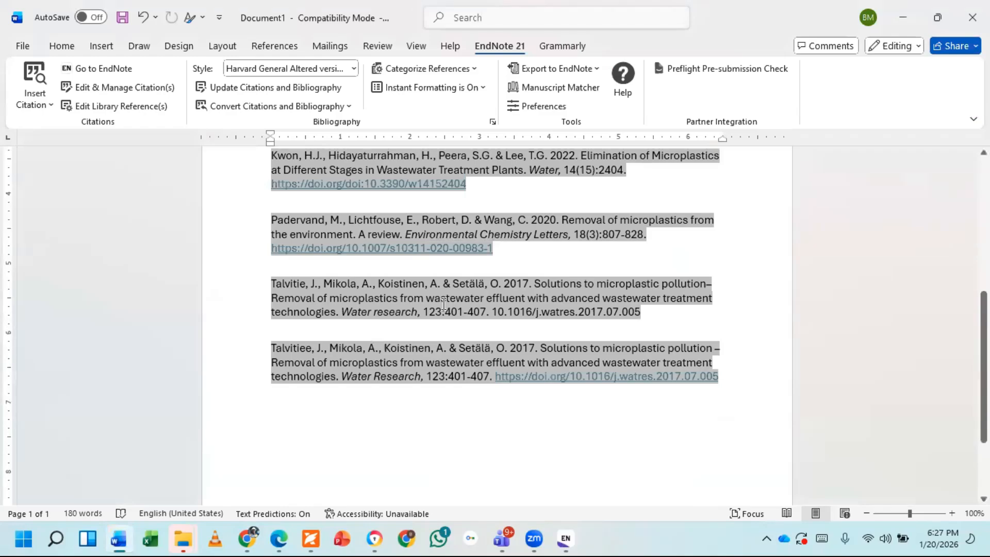
{"action": "scroll", "coordinate": [521, 309], "scroll_direction": "up", "scroll_amount": 4}
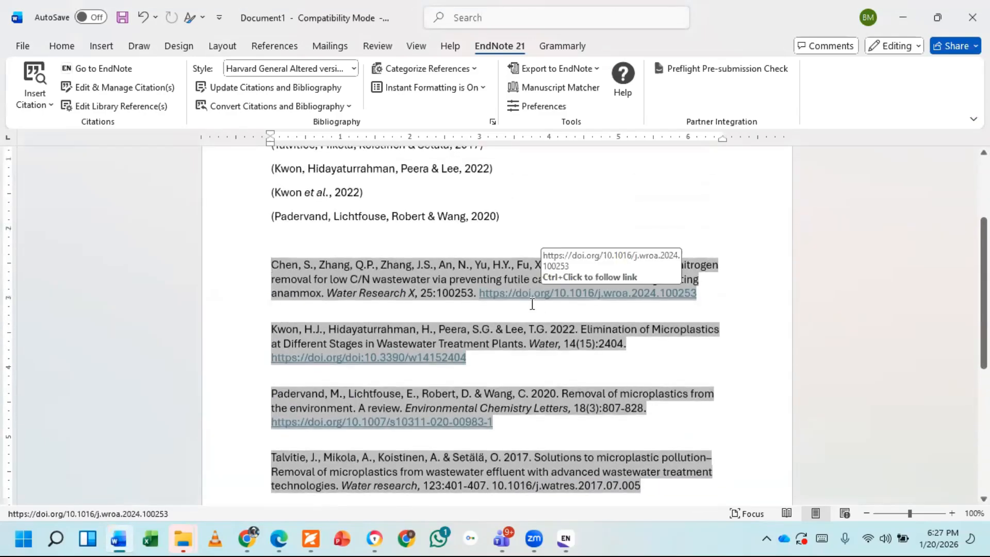
{"action": "scroll", "coordinate": [530, 308], "scroll_direction": "down", "scroll_amount": 4}
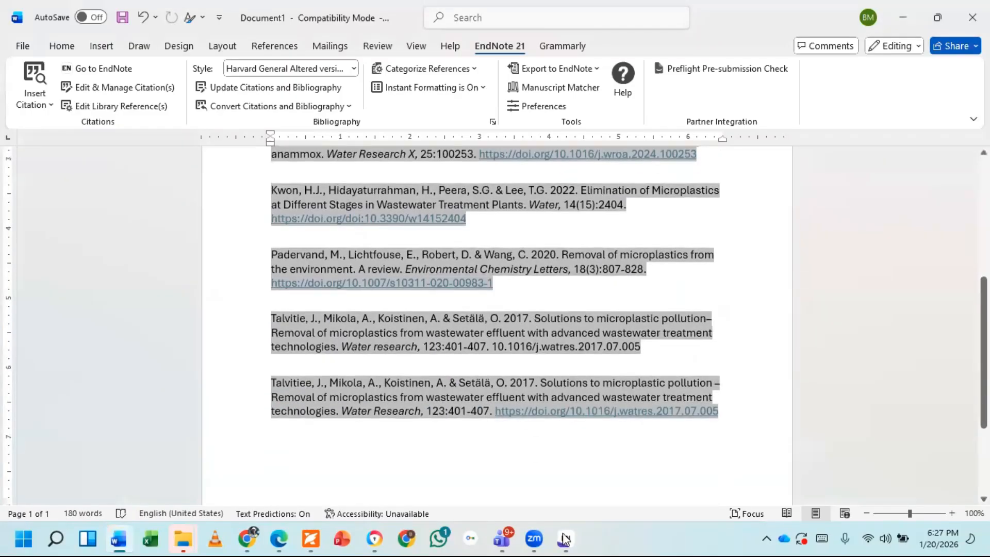
Open the Harvard General Altered version output style in EndNote for editing and show its bibliography templates.
{"action": "left_click", "coordinate": [564, 537]}
{"action": "left_click", "coordinate": [644, 464]}
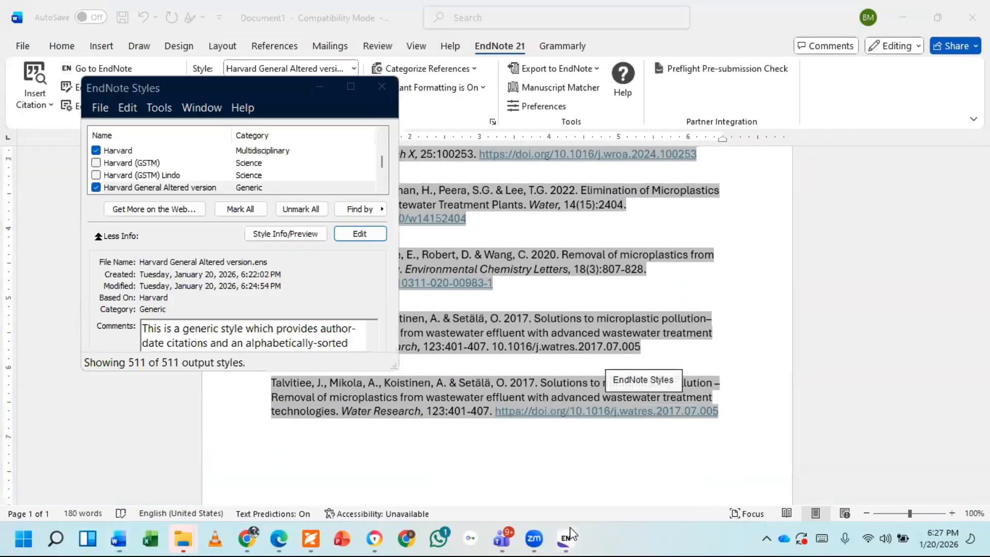
{"action": "left_click", "coordinate": [269, 187]}
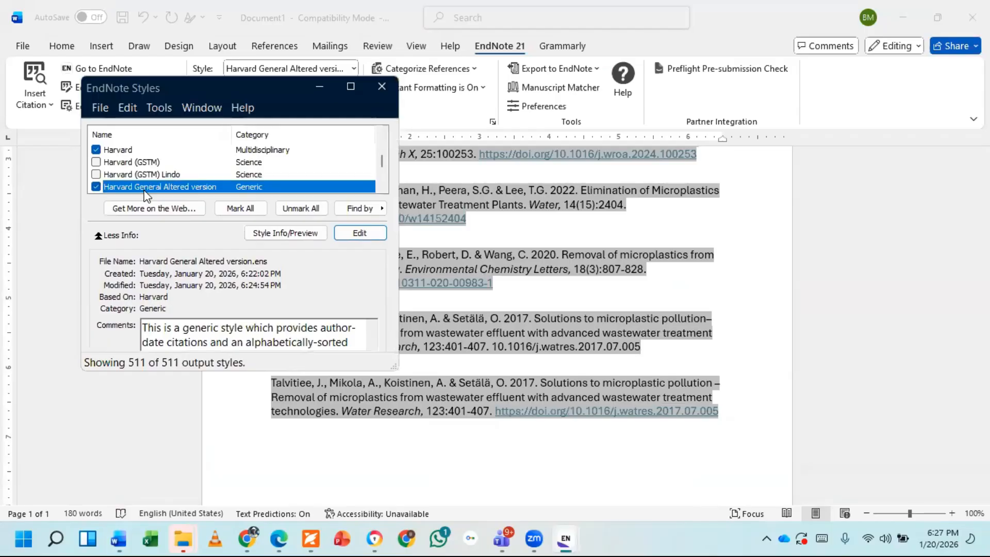
{"action": "left_click", "coordinate": [356, 232]}
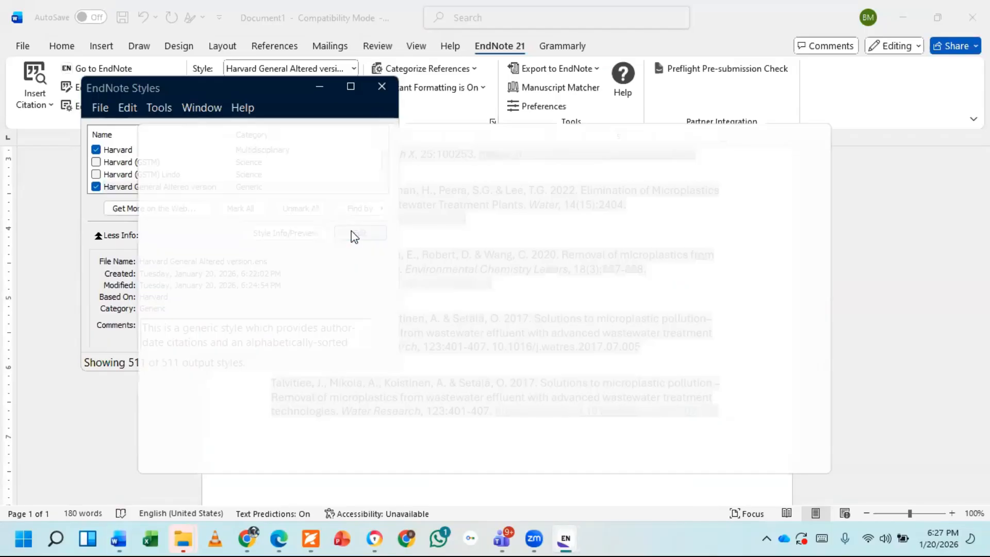
{"action": "left_click", "coordinate": [171, 370]}
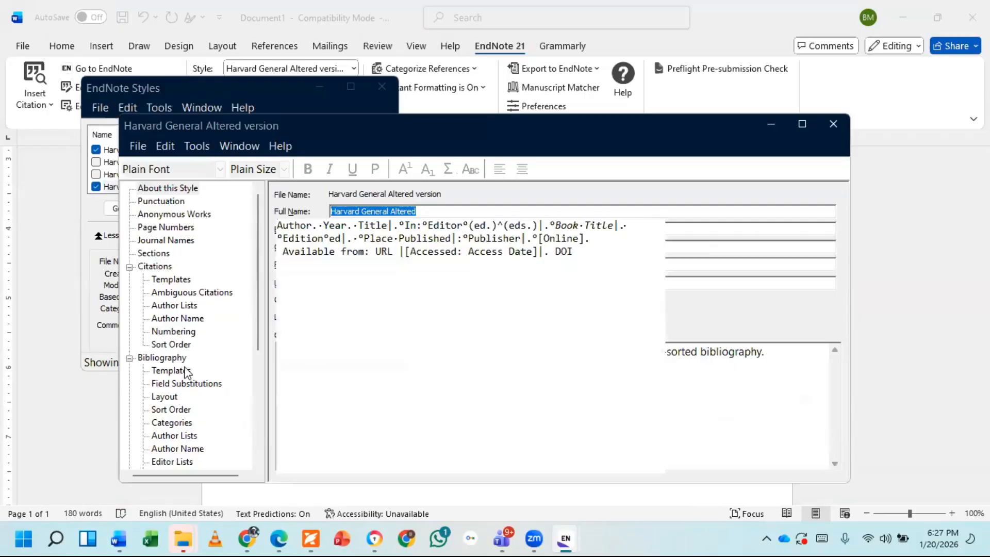
Save the style as a copy named Harvard General Altered version 2, close it and return to the Word document.
{"action": "left_click", "coordinate": [138, 147]}
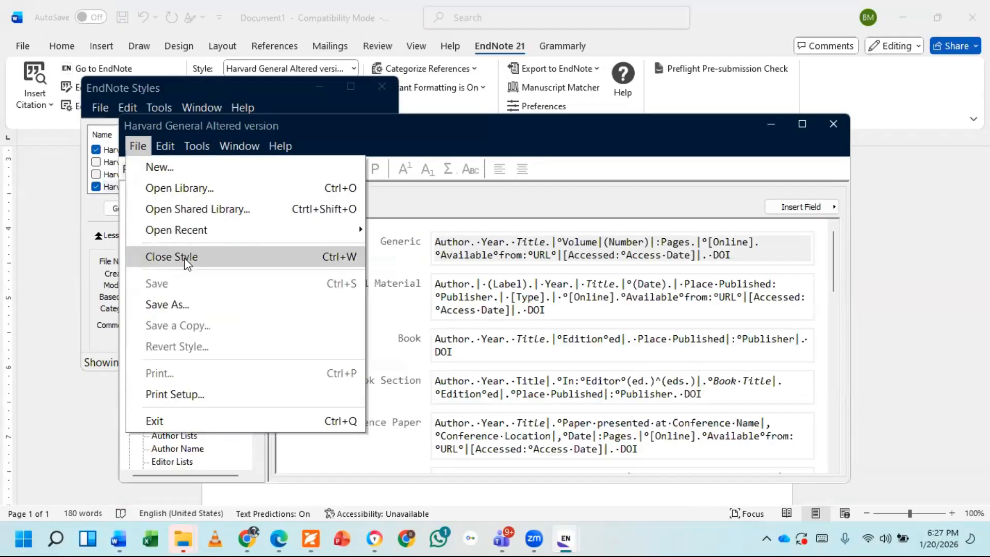
{"action": "left_click", "coordinate": [177, 306]}
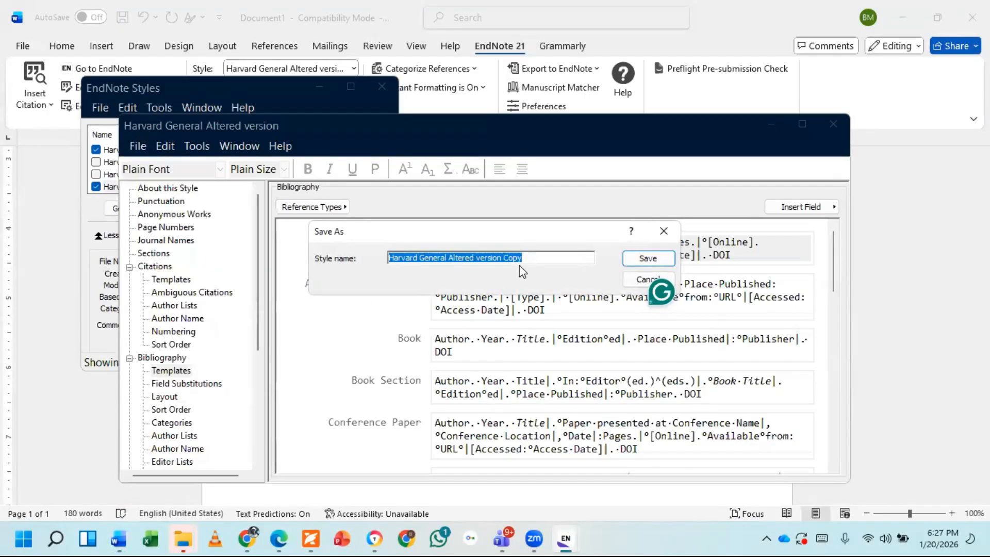
{"action": "left_click", "coordinate": [531, 258]}
{"action": "key", "text": "BackSpace"}
{"action": "key", "text": "BackSpace"}
{"action": "key", "text": "BackSpace"}
{"action": "key", "text": "BackSpace"}
{"action": "key", "text": "BackSpace"}
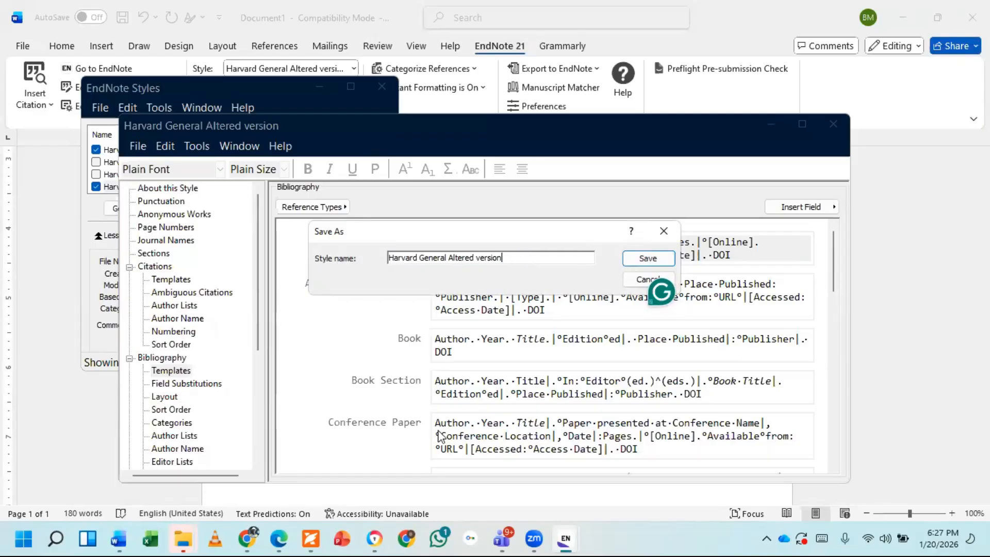
{"action": "type", "text": "2"}
{"action": "left_click", "coordinate": [633, 257]}
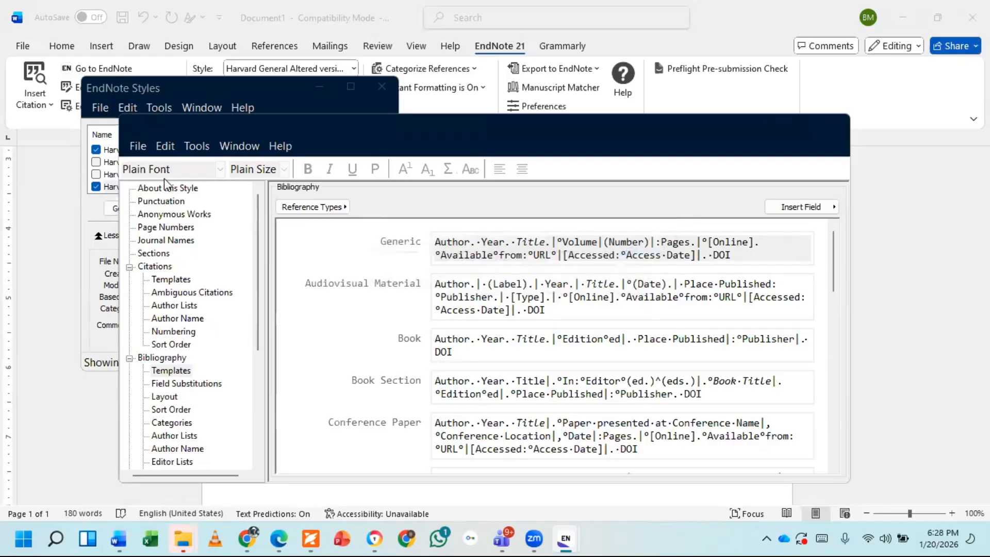
{"action": "left_click", "coordinate": [138, 147]}
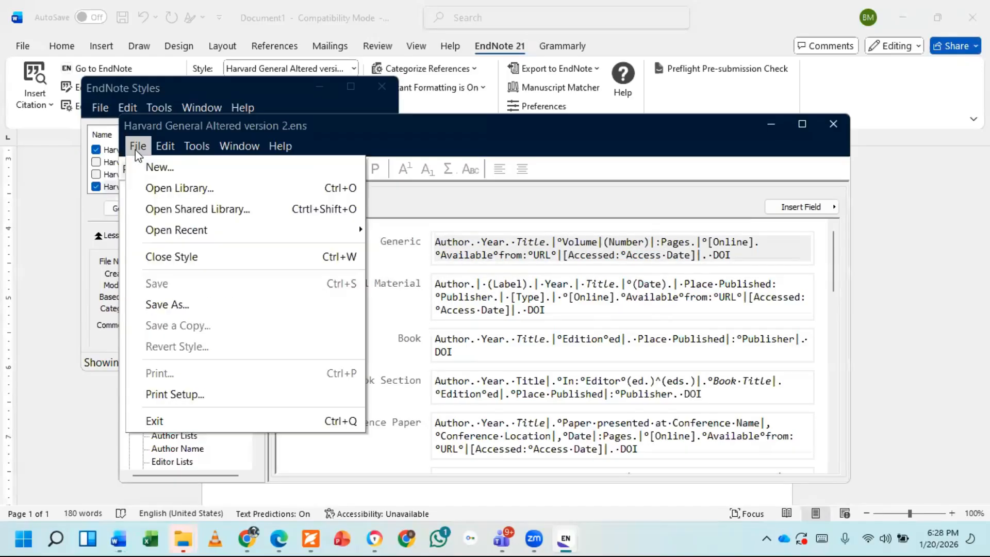
{"action": "left_click", "coordinate": [168, 256]}
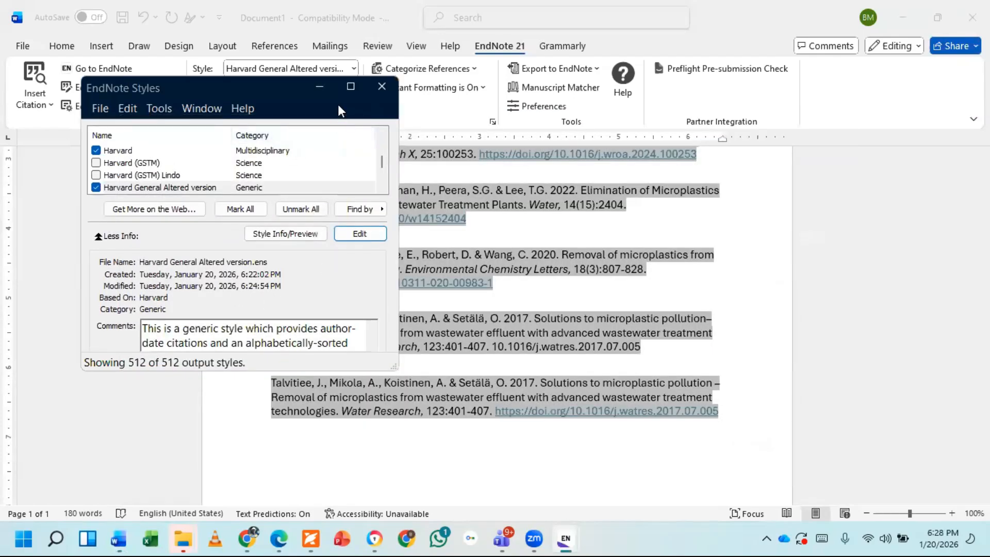
{"action": "left_click", "coordinate": [325, 89]}
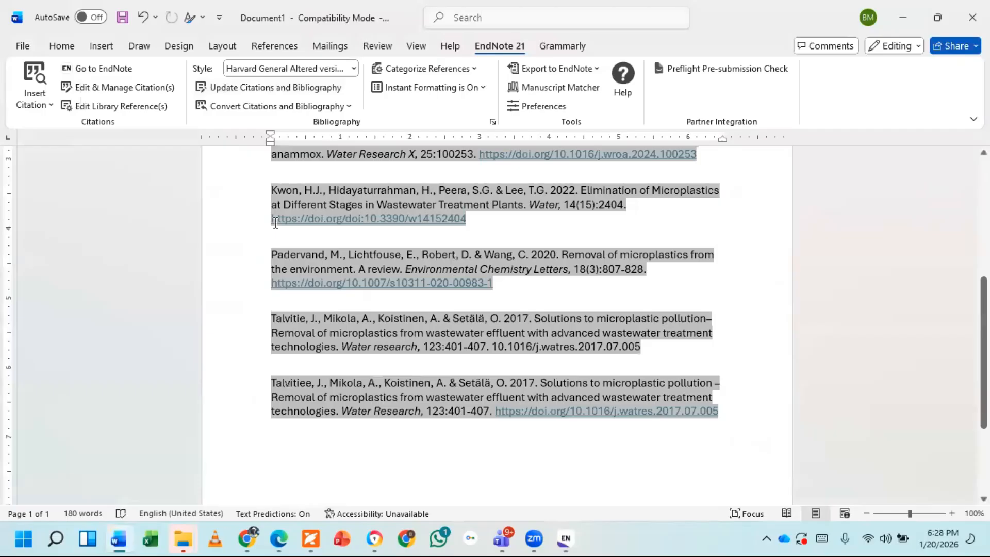
Select the altered Harvard General style for the Word document and check the DOI links in the bibliography.
{"action": "left_click", "coordinate": [353, 68]}
{"action": "left_click", "coordinate": [327, 150]}
{"action": "scroll", "coordinate": [455, 308], "scroll_direction": "up", "scroll_amount": 2}
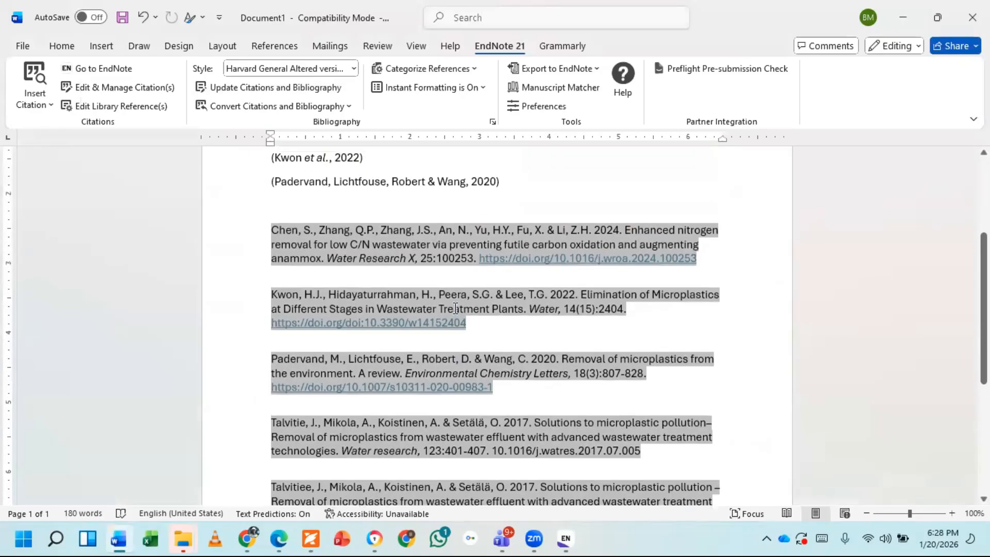
{"action": "scroll", "coordinate": [455, 309], "scroll_direction": "down", "scroll_amount": 3}
{"action": "scroll", "coordinate": [456, 308], "scroll_direction": "up", "scroll_amount": 5}
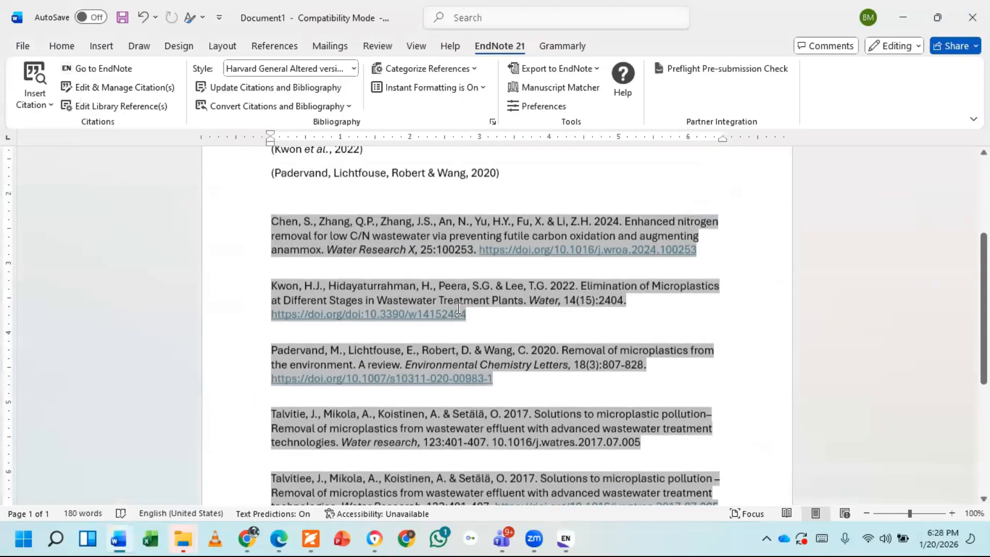
{"action": "scroll", "coordinate": [460, 316], "scroll_direction": "down", "scroll_amount": 2}
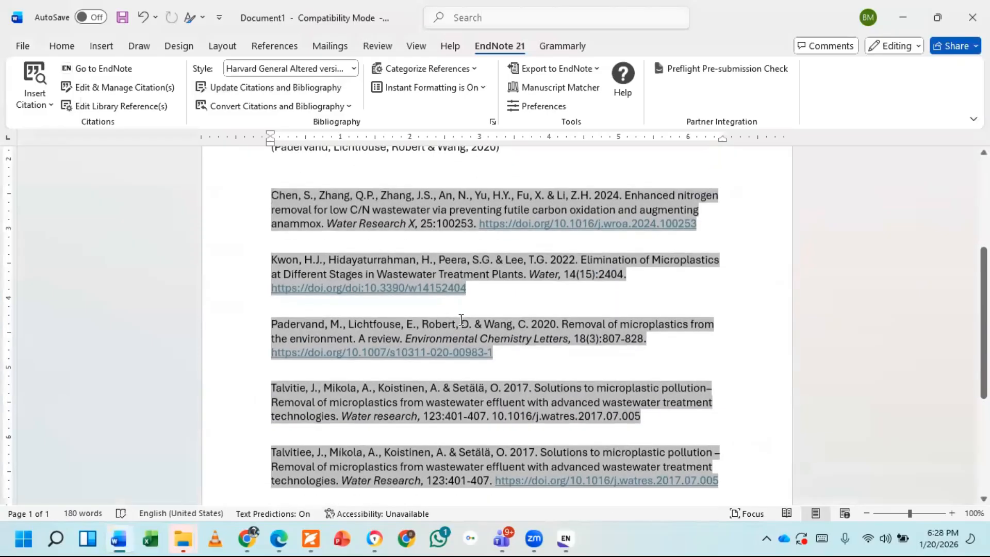
Close the EndNote Styles window and switch to the EndNote library.
{"action": "left_click", "coordinate": [573, 537]}
{"action": "left_click", "coordinate": [645, 464]}
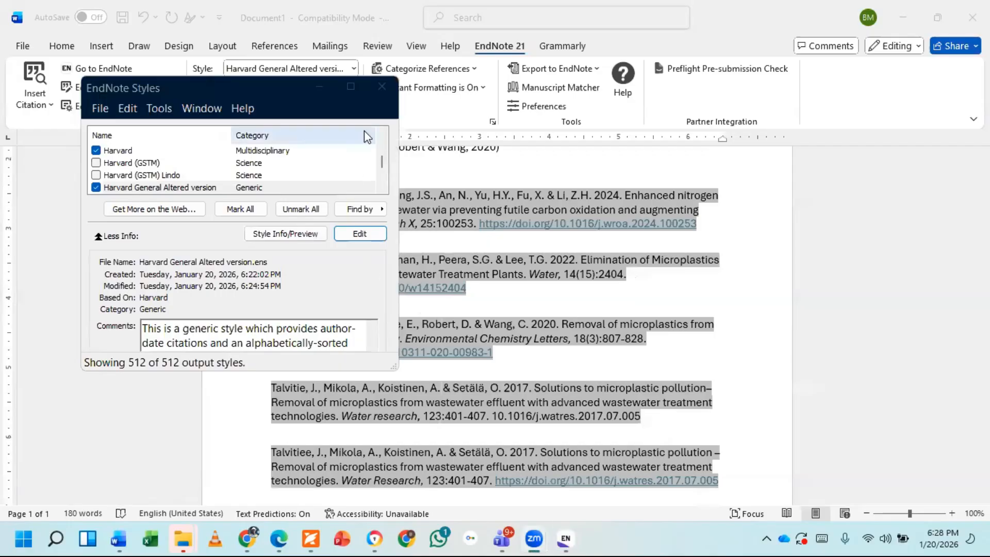
{"action": "left_click", "coordinate": [380, 88]}
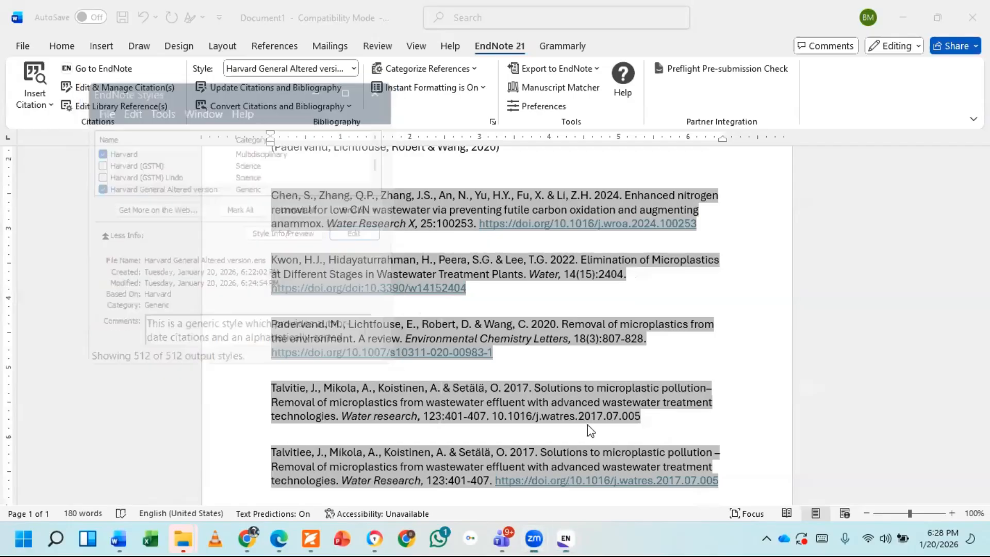
{"action": "left_click", "coordinate": [534, 538]}
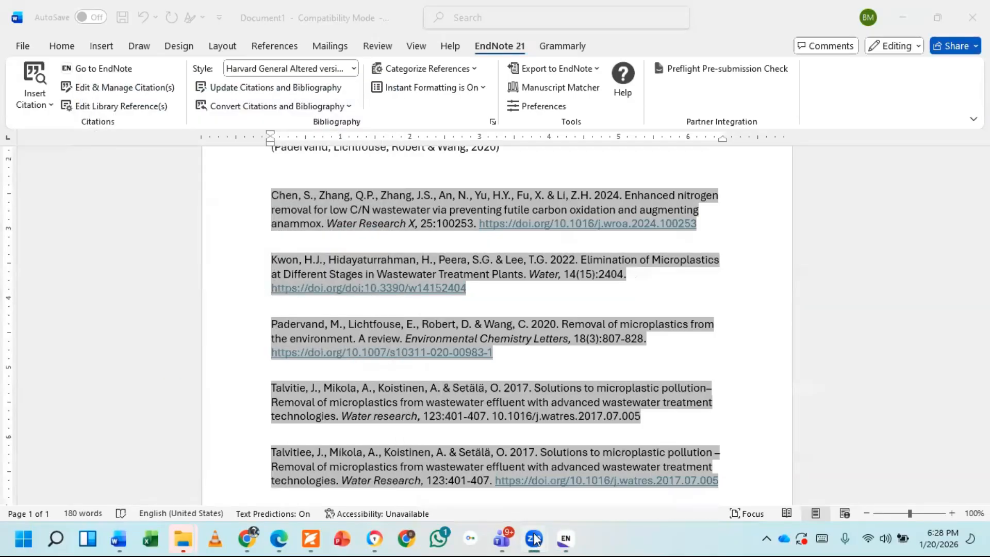
{"action": "left_click", "coordinate": [567, 538]}
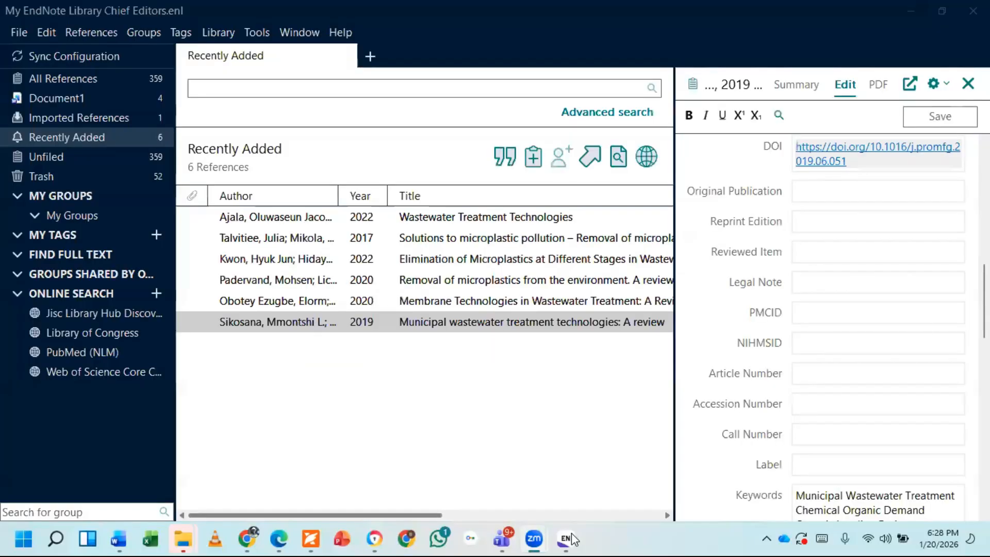